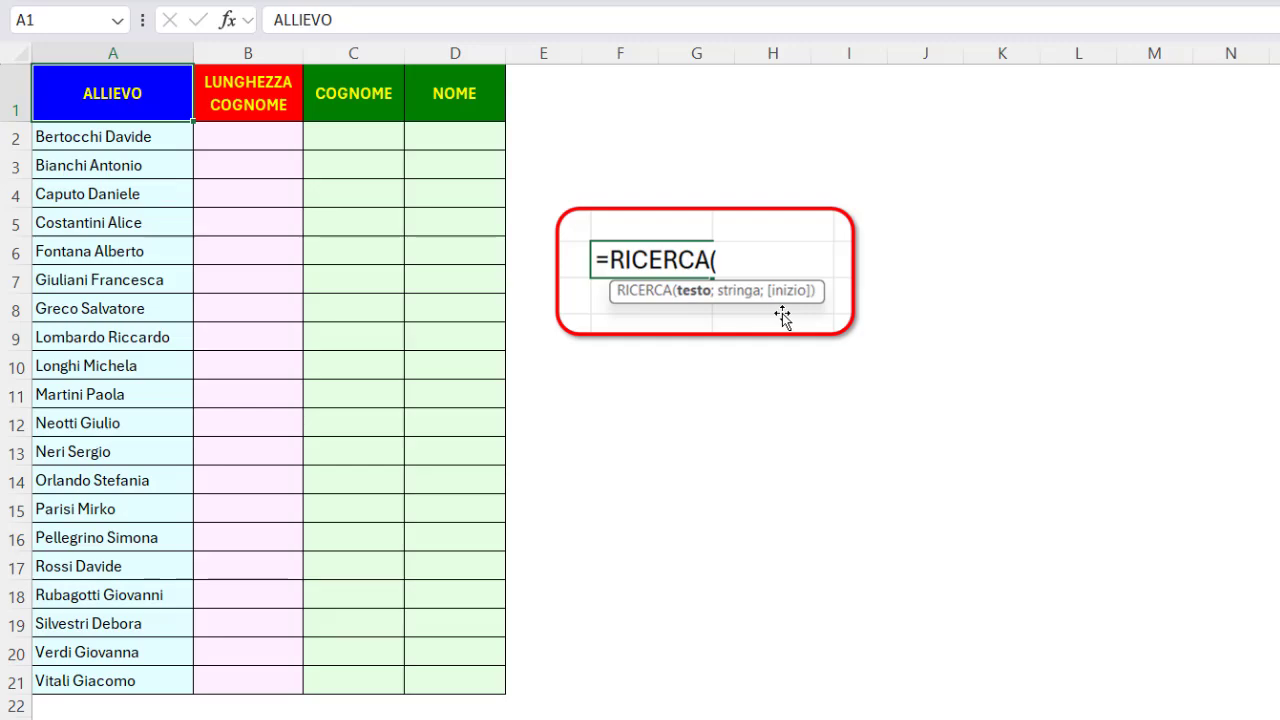
Enter =RICERCA(" ";A2) in B2 to find the position of the space in the first student's full name
{"action": "left_click", "coordinate": [253, 138]}
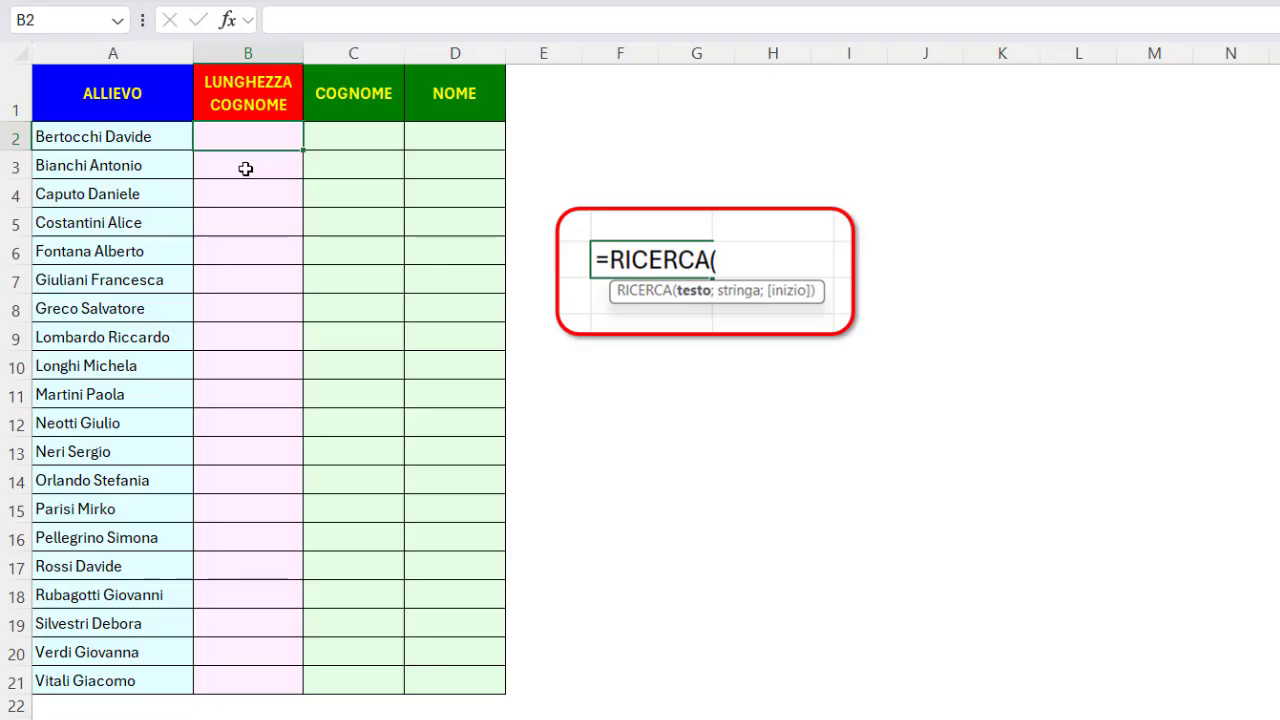
{"action": "type", "text": "=rice"}
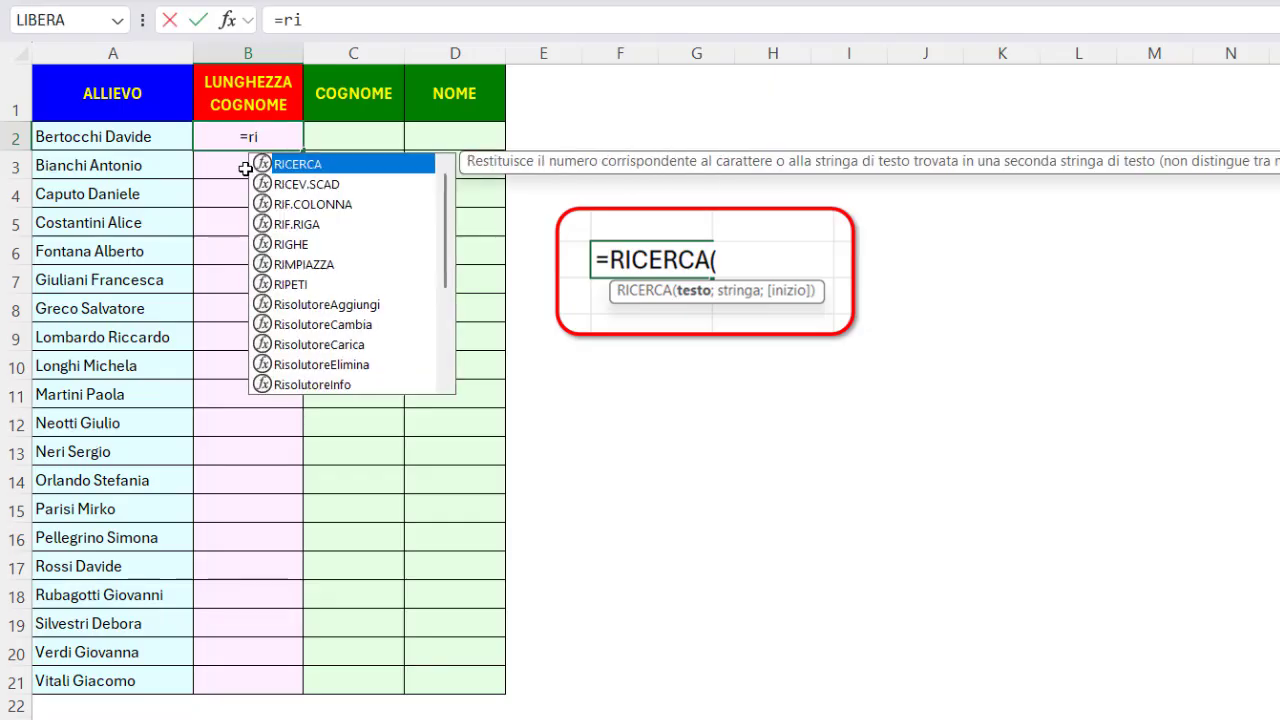
{"action": "double_click", "coordinate": [294, 168]}
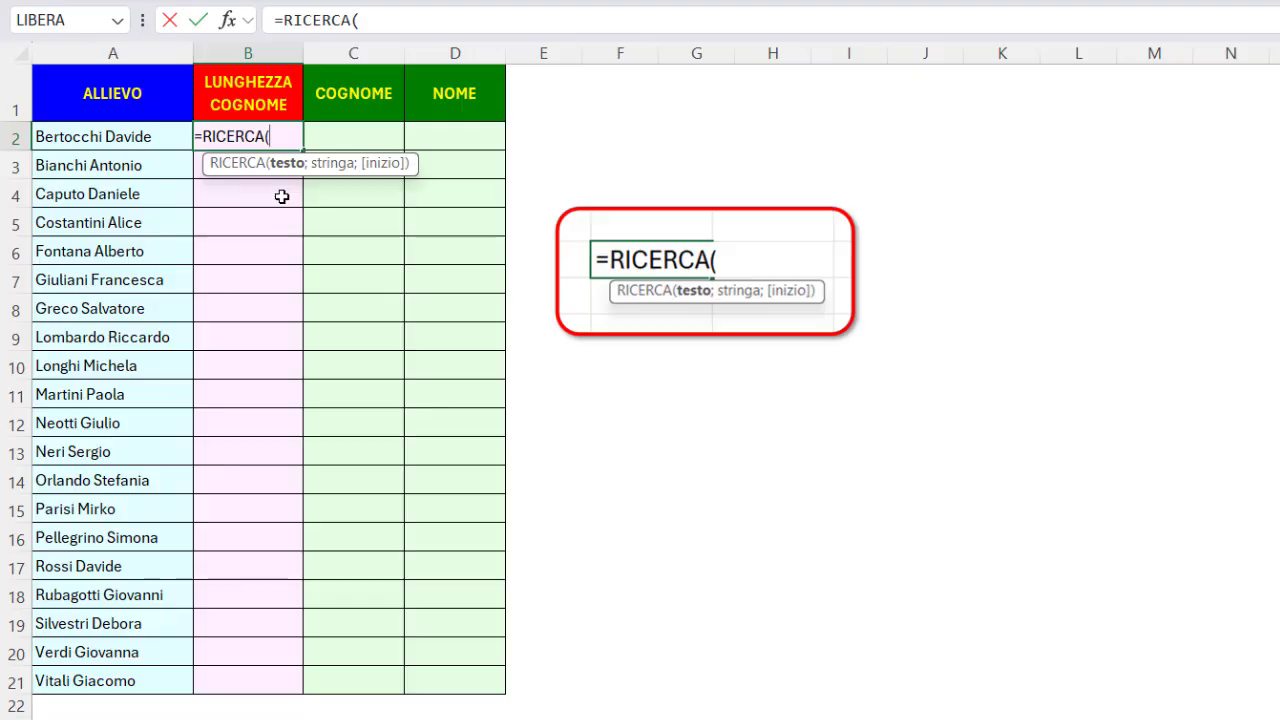
{"action": "type", "text": "\" \";"}
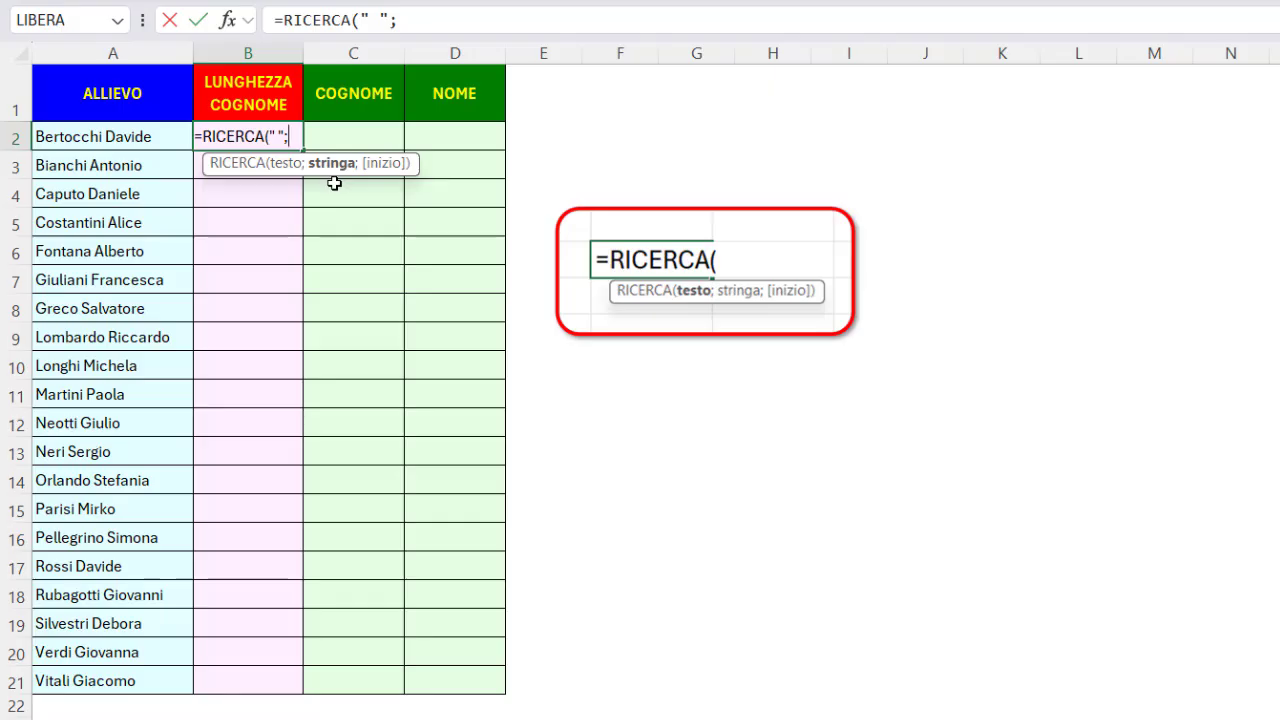
{"action": "left_click", "coordinate": [152, 138]}
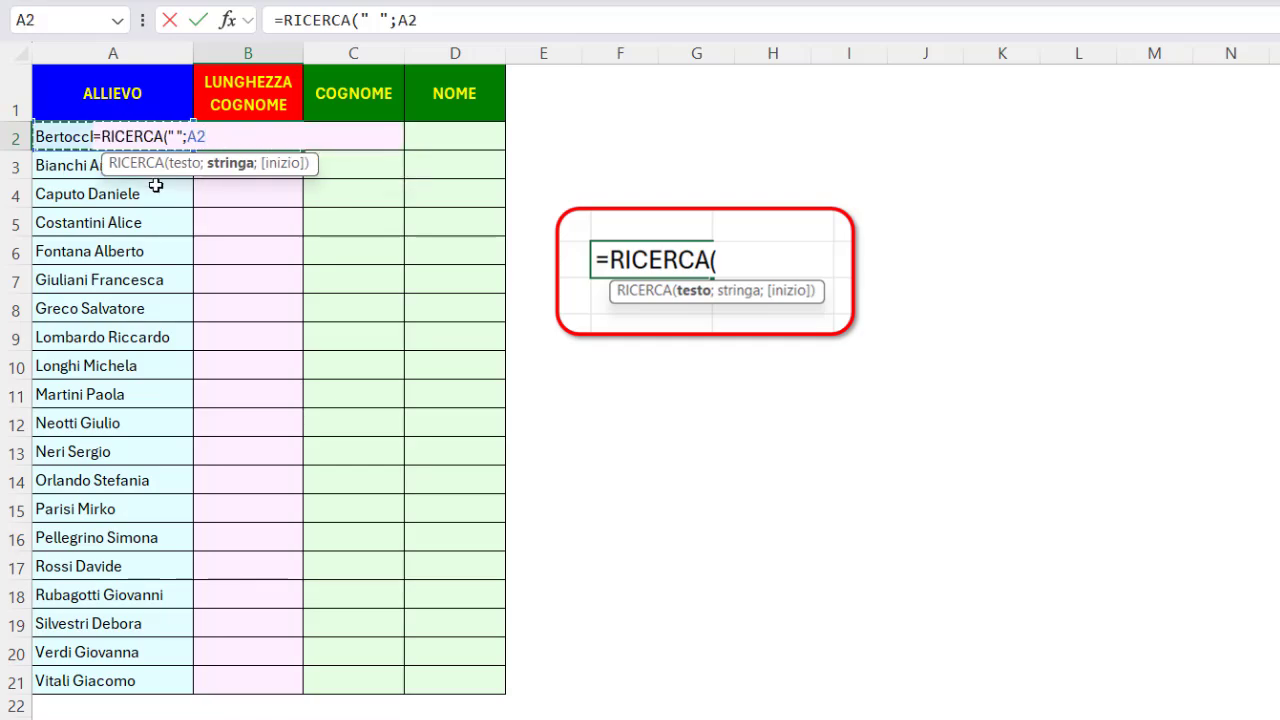
{"action": "key", "text": "Return"}
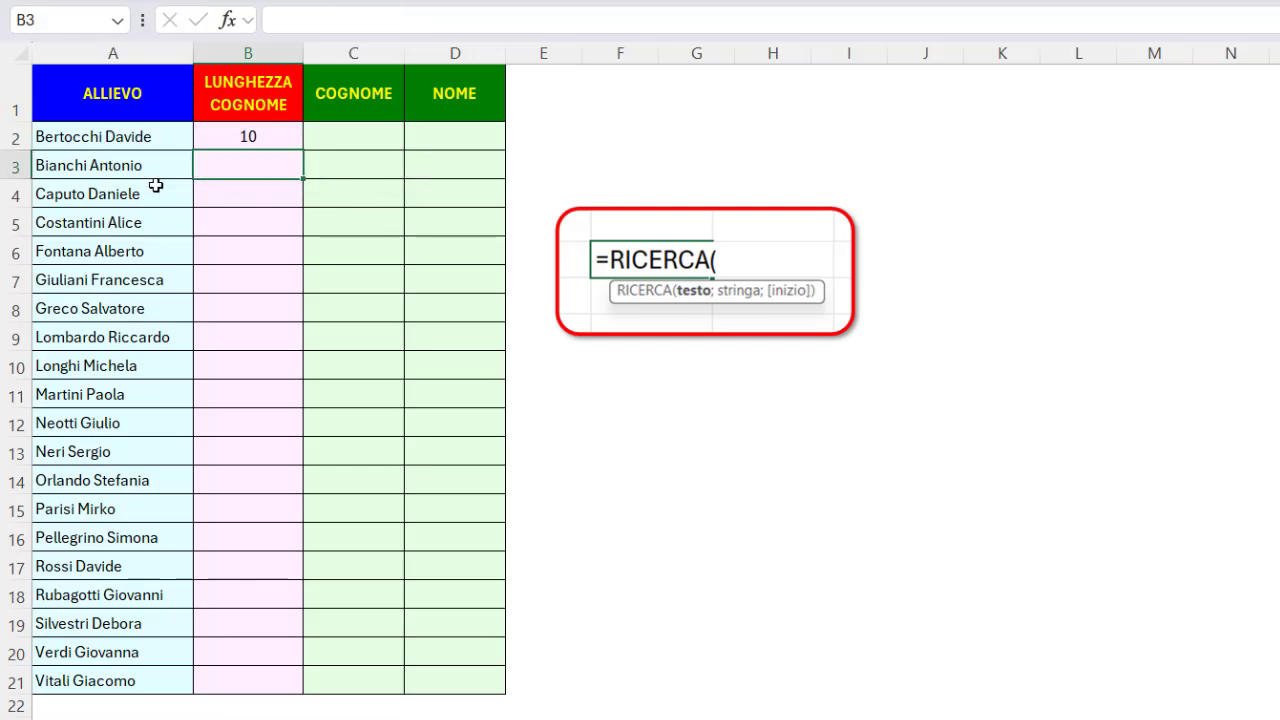
Append -1 to the RICERCA formula in B2 to exclude the space from the surname length
{"action": "left_click", "coordinate": [271, 139]}
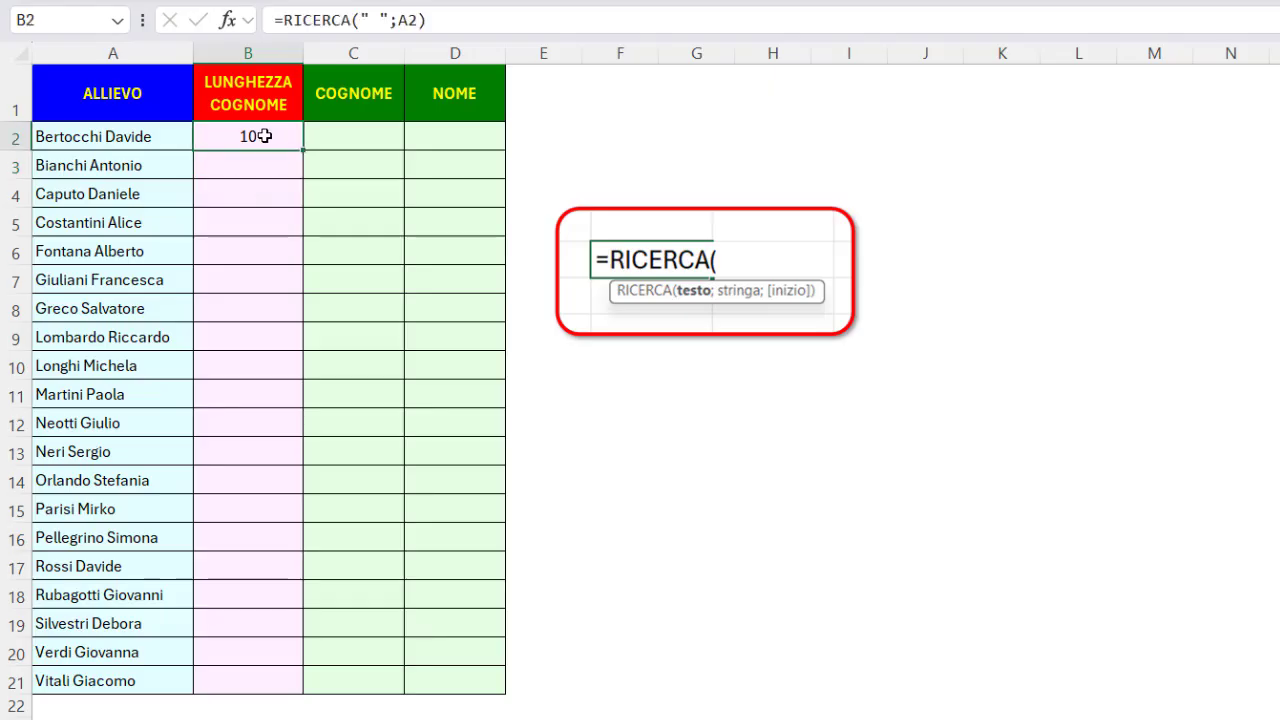
{"action": "left_click", "coordinate": [450, 17]}
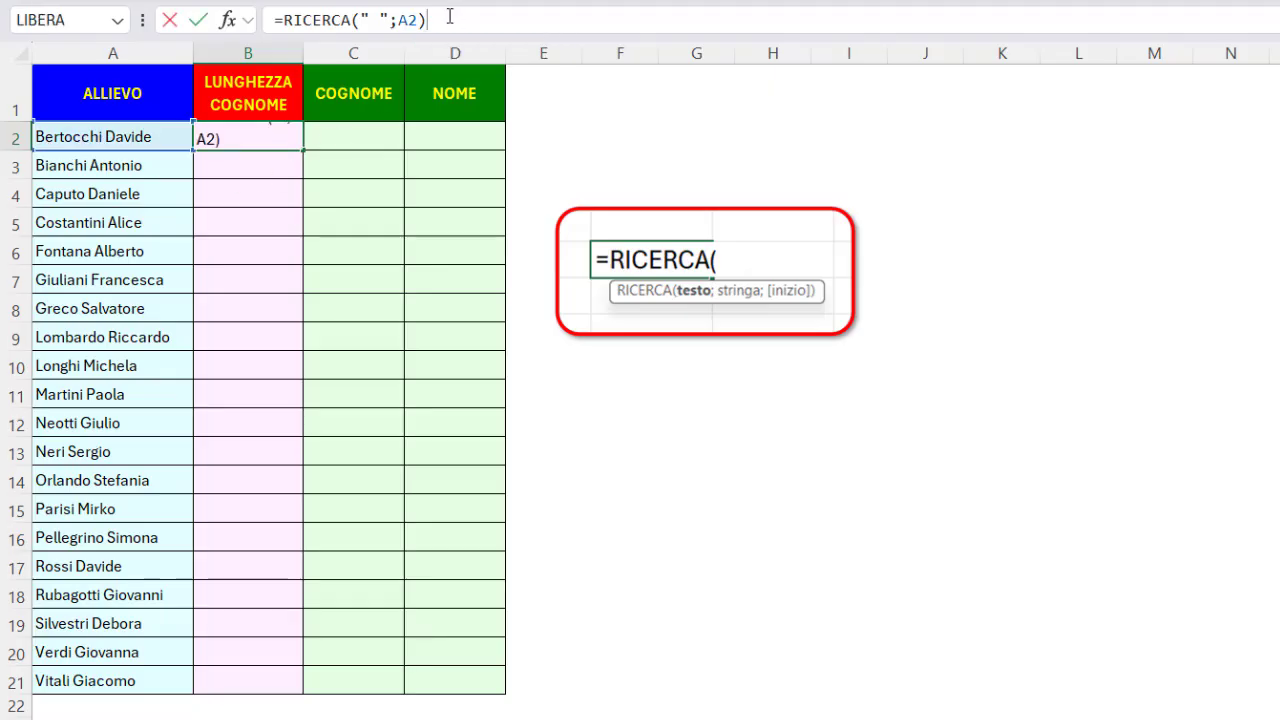
{"action": "type", "text": "-1"}
{"action": "key", "text": "Return"}
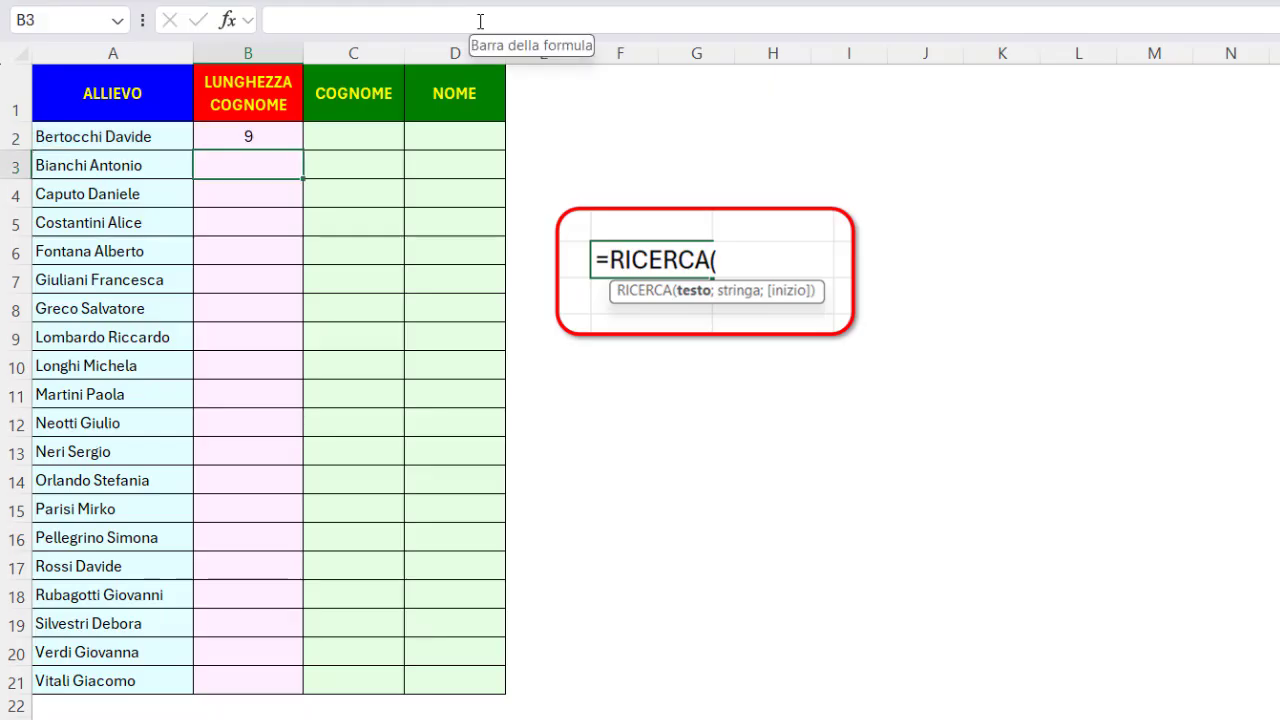
Replace the A2 reference in the B2 formula with the range A2:A21 to calculate all surname lengths
{"action": "left_click", "coordinate": [256, 133]}
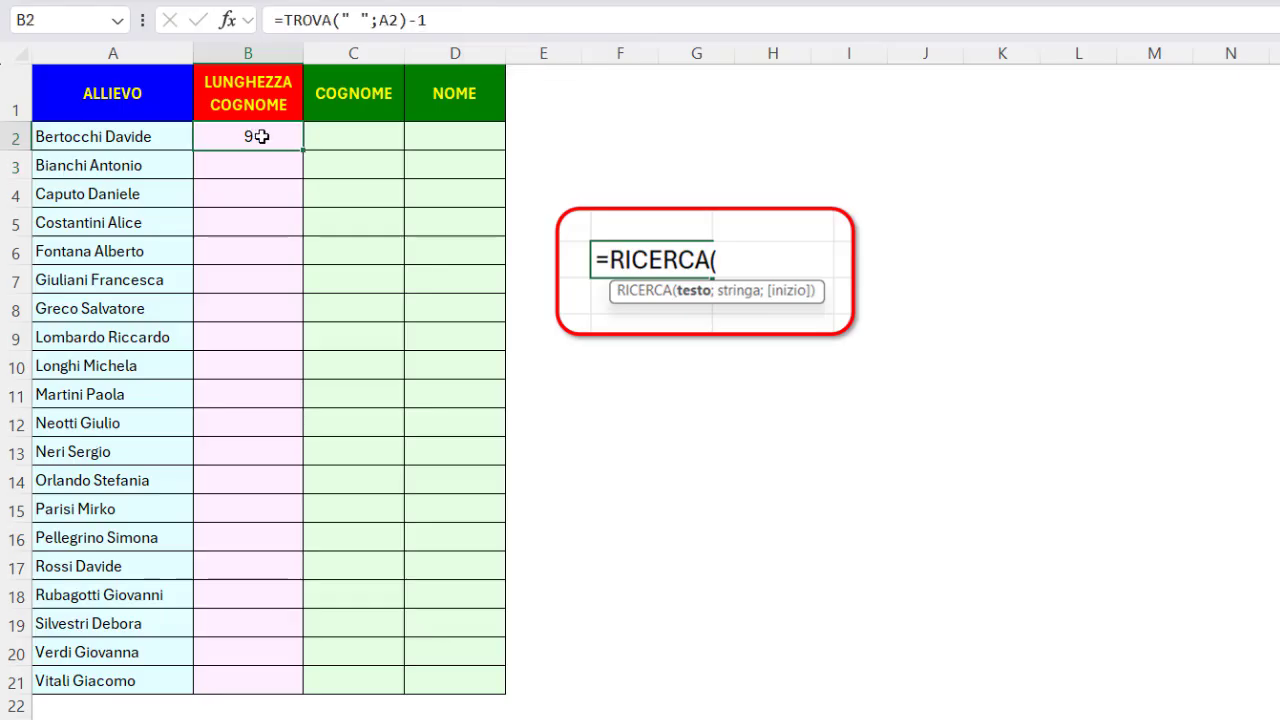
{"action": "left_click", "coordinate": [389, 20]}
{"action": "double_click", "coordinate": [389, 20]}
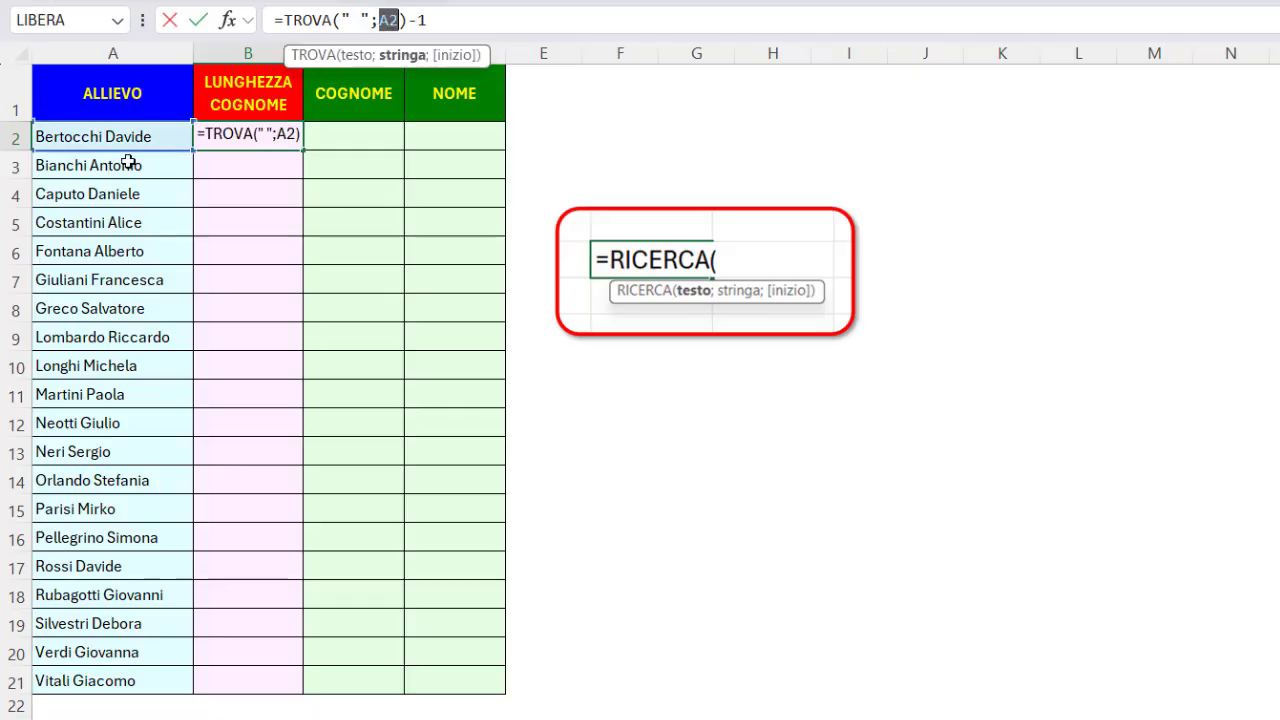
{"action": "left_click_drag", "start_coordinate": [113, 135], "coordinate": [91, 681]}
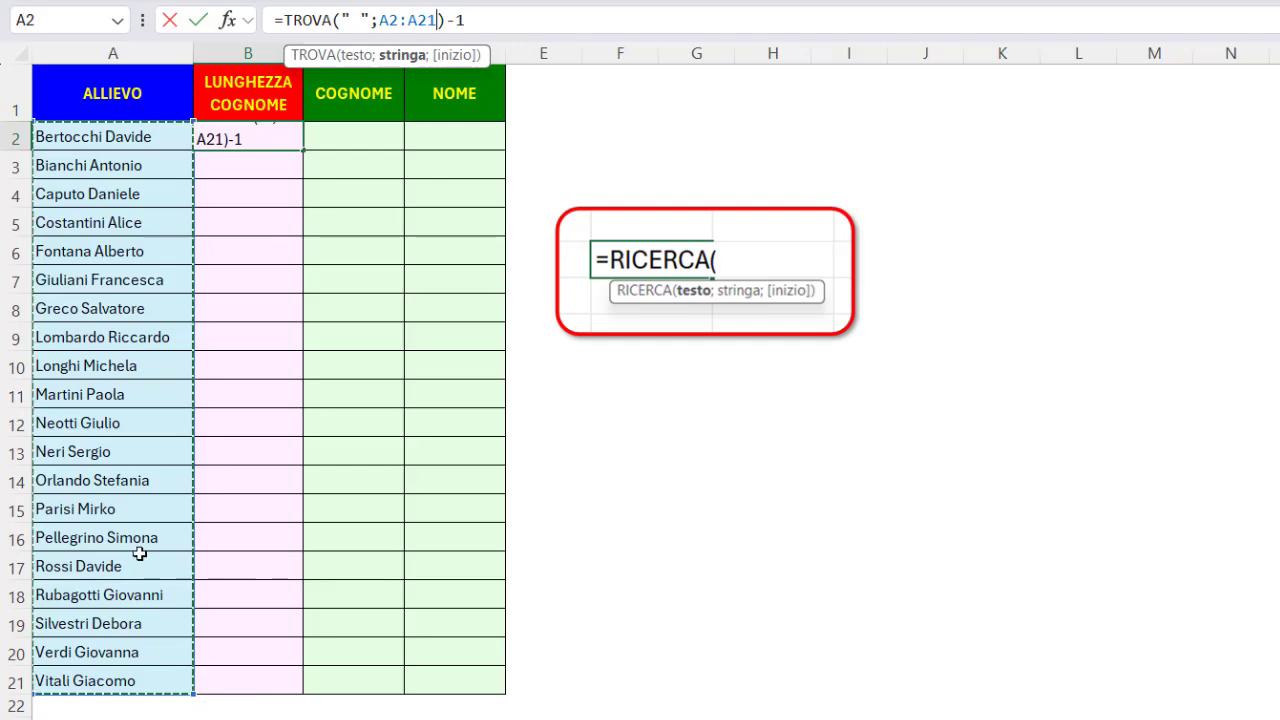
{"action": "key", "text": "Return"}
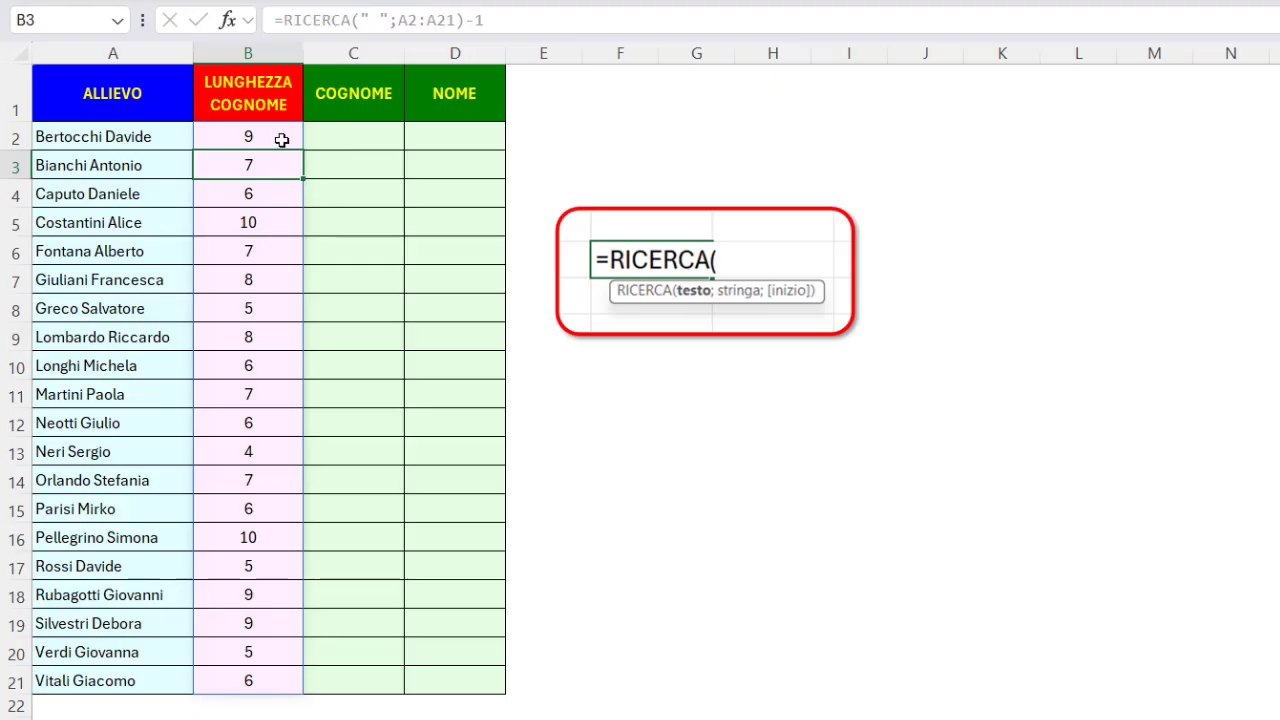
Replace the RICERCA function in the B2 formula with TROVA, giving =TROVA(" ";A2:A21)-1
{"action": "left_click", "coordinate": [282, 140]}
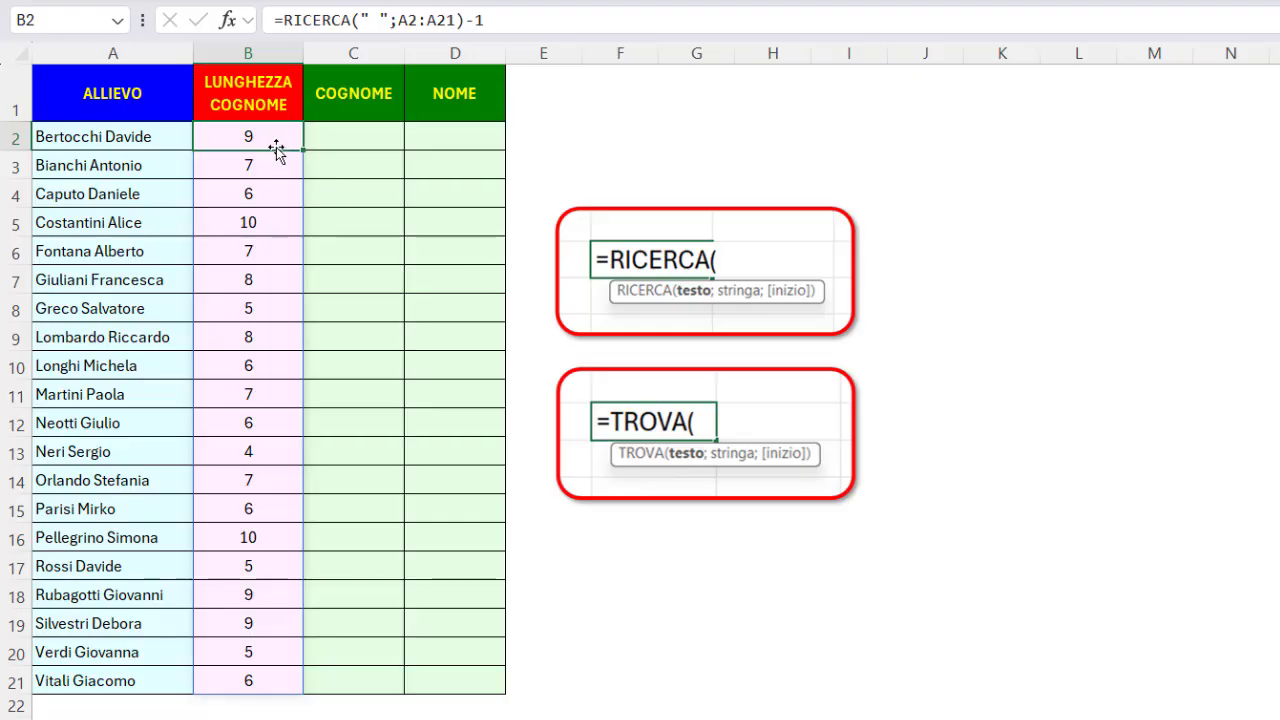
{"action": "double_click", "coordinate": [319, 14]}
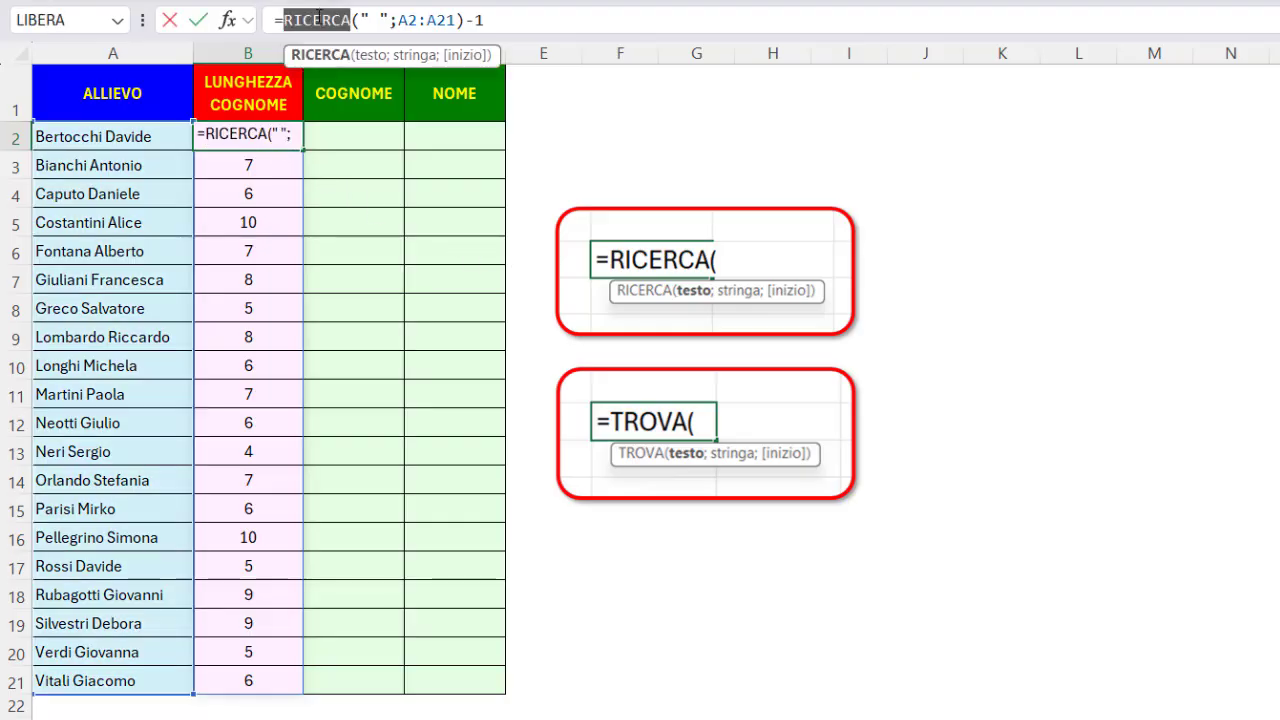
{"action": "type", "text": "tro"}
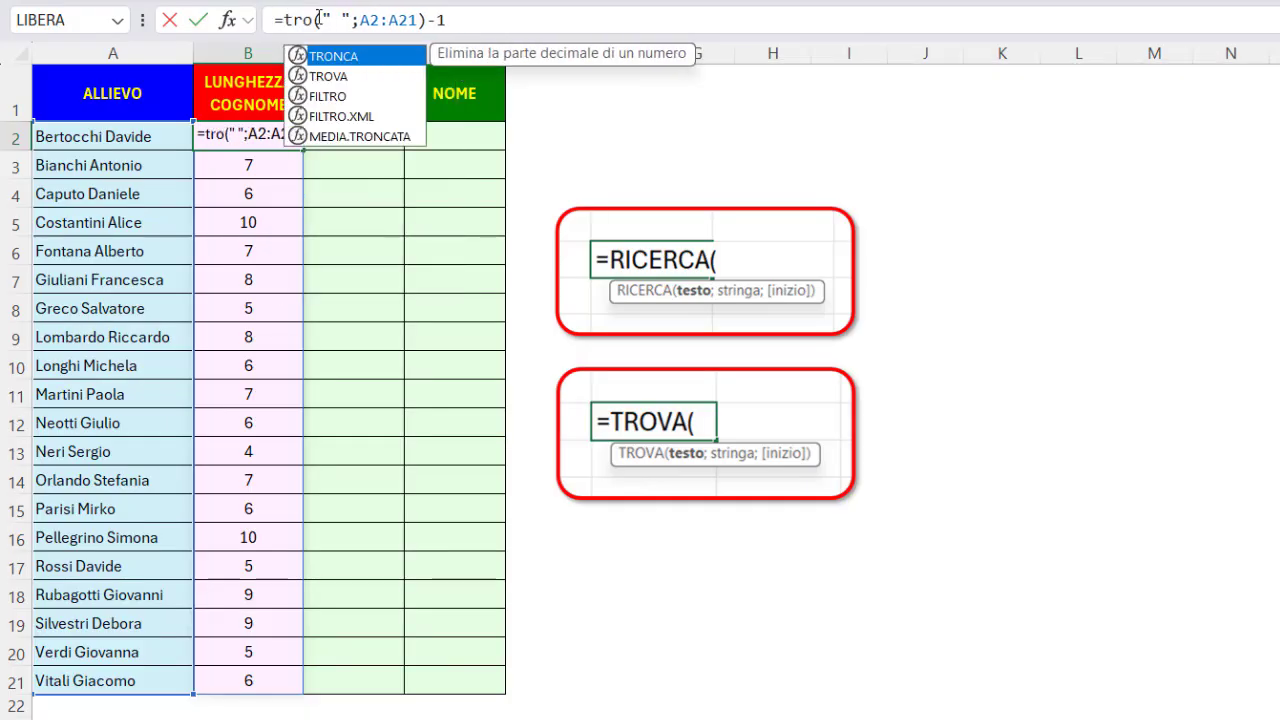
{"action": "double_click", "coordinate": [330, 76]}
{"action": "key", "text": "Return"}
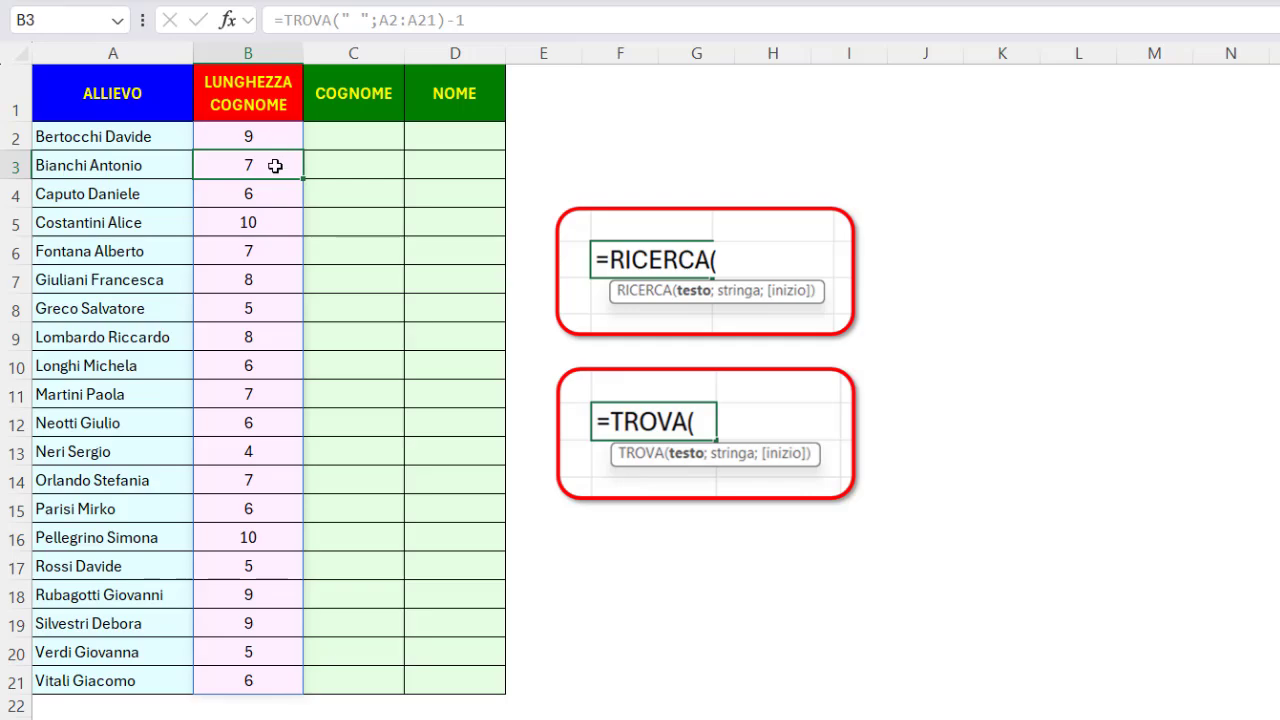
Enter =SINISTRA(A2:A21;B2#) in C2 to extract the surnames of all students
{"action": "left_click", "coordinate": [332, 137]}
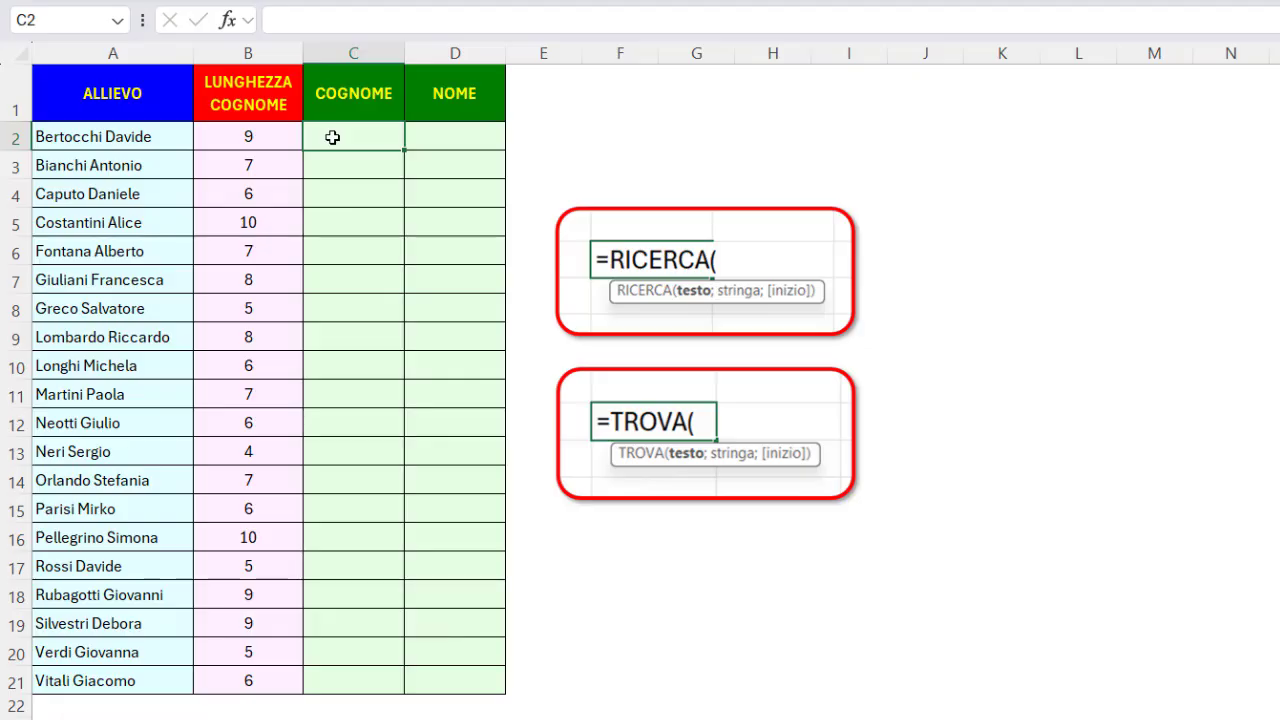
{"action": "type", "text": "=sini"}
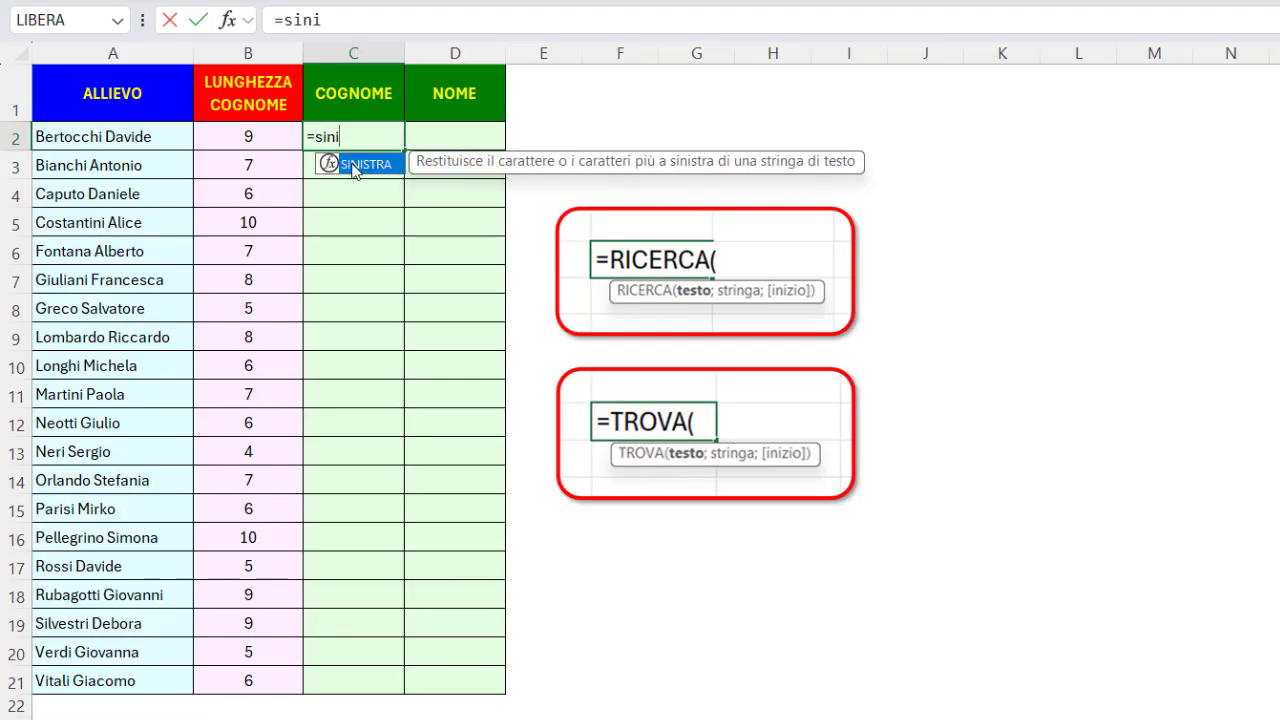
{"action": "double_click", "coordinate": [354, 165]}
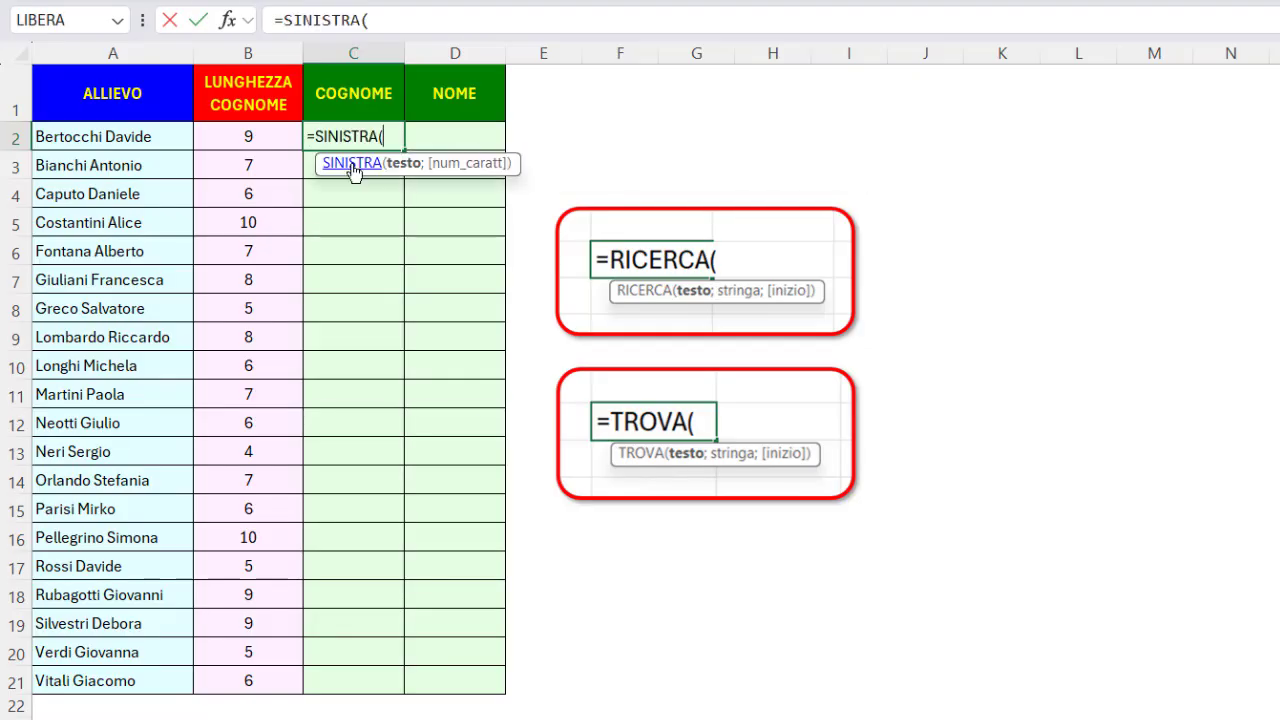
{"action": "left_click_drag", "start_coordinate": [145, 140], "coordinate": [106, 680]}
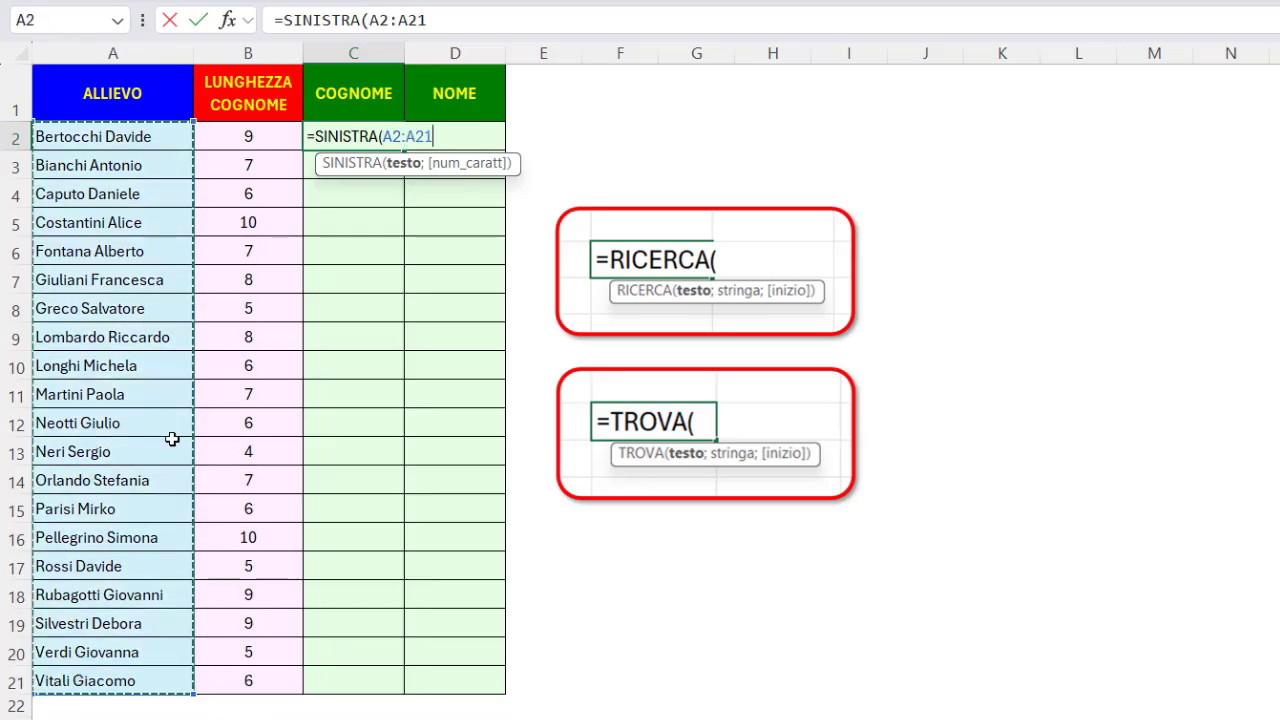
{"action": "type", "text": ";"}
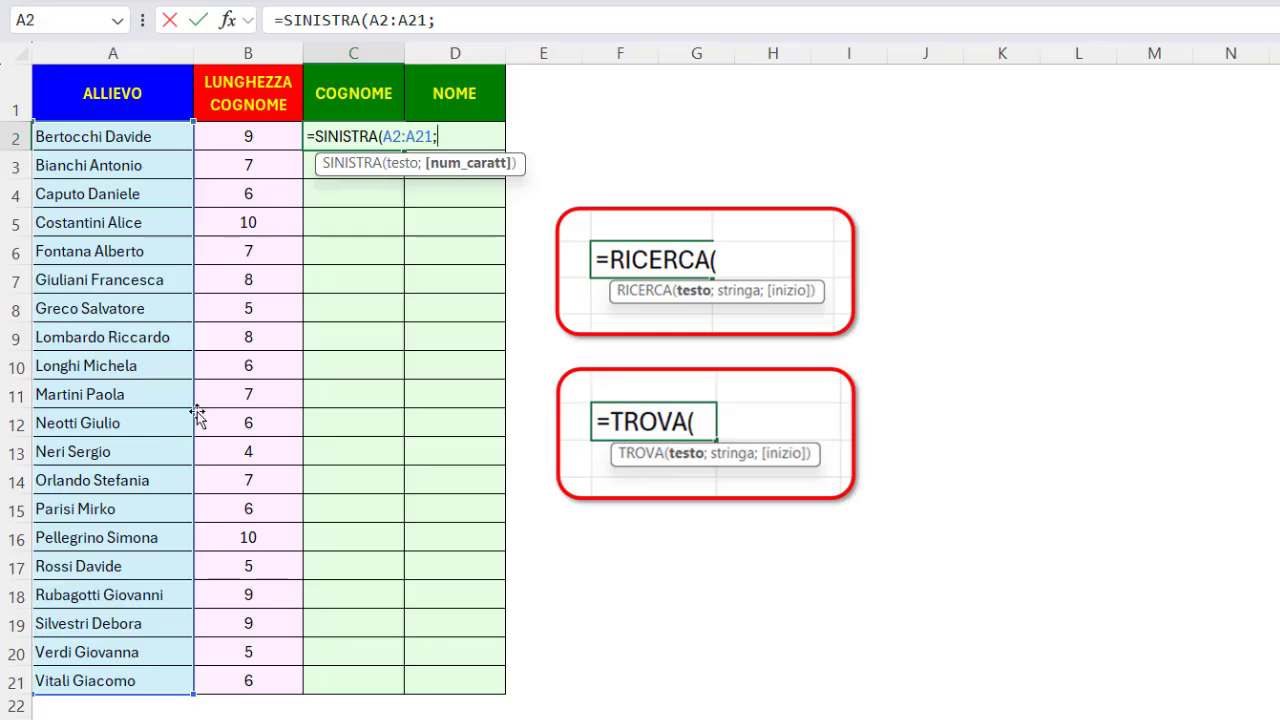
{"action": "left_click_drag", "start_coordinate": [270, 135], "coordinate": [248, 675]}
{"action": "key", "text": "Return"}
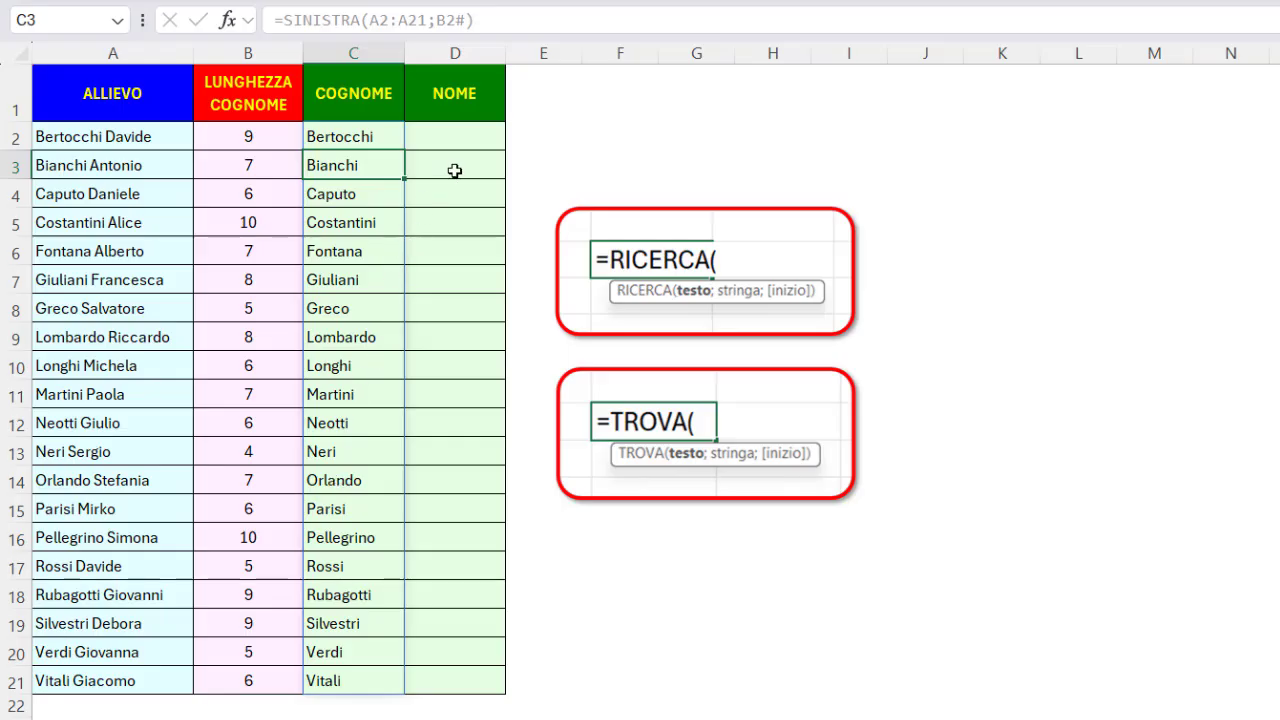
Enter =STRINGA.ESTRAI(A2:A21;B2#+2;50) in D2 to extract the first names of all students
{"action": "left_click", "coordinate": [454, 136]}
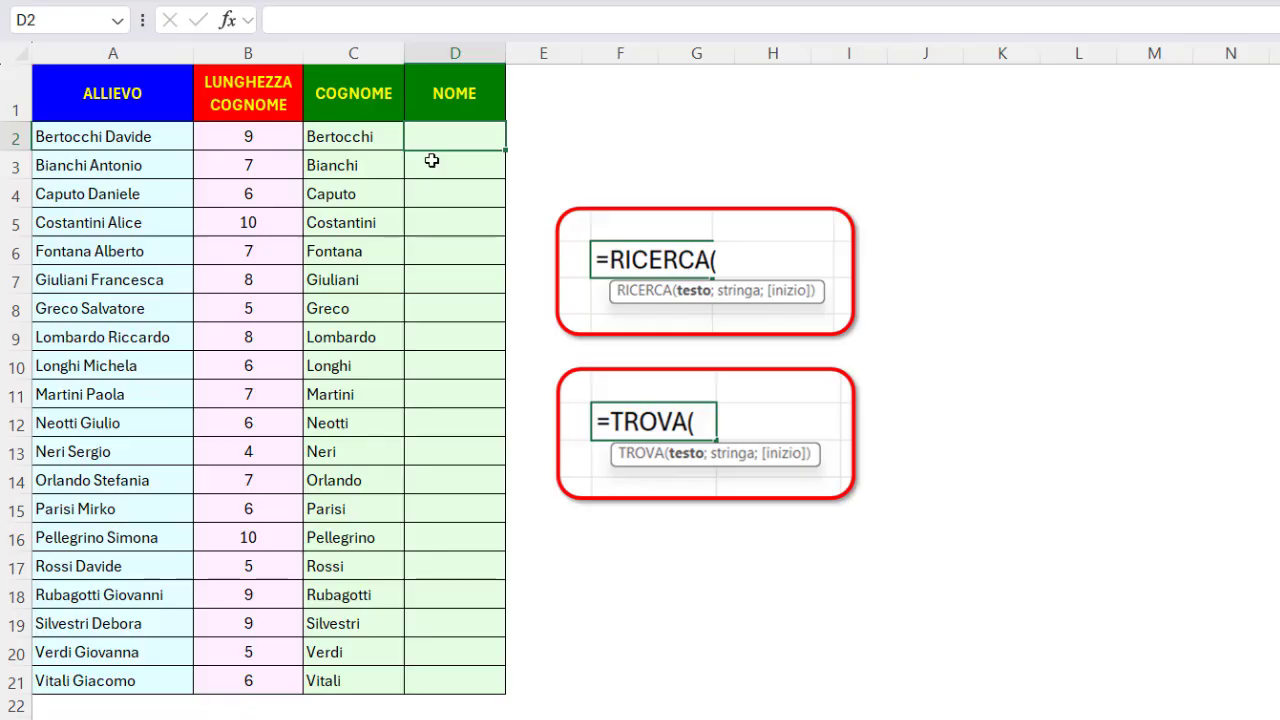
{"action": "type", "text": "=str"}
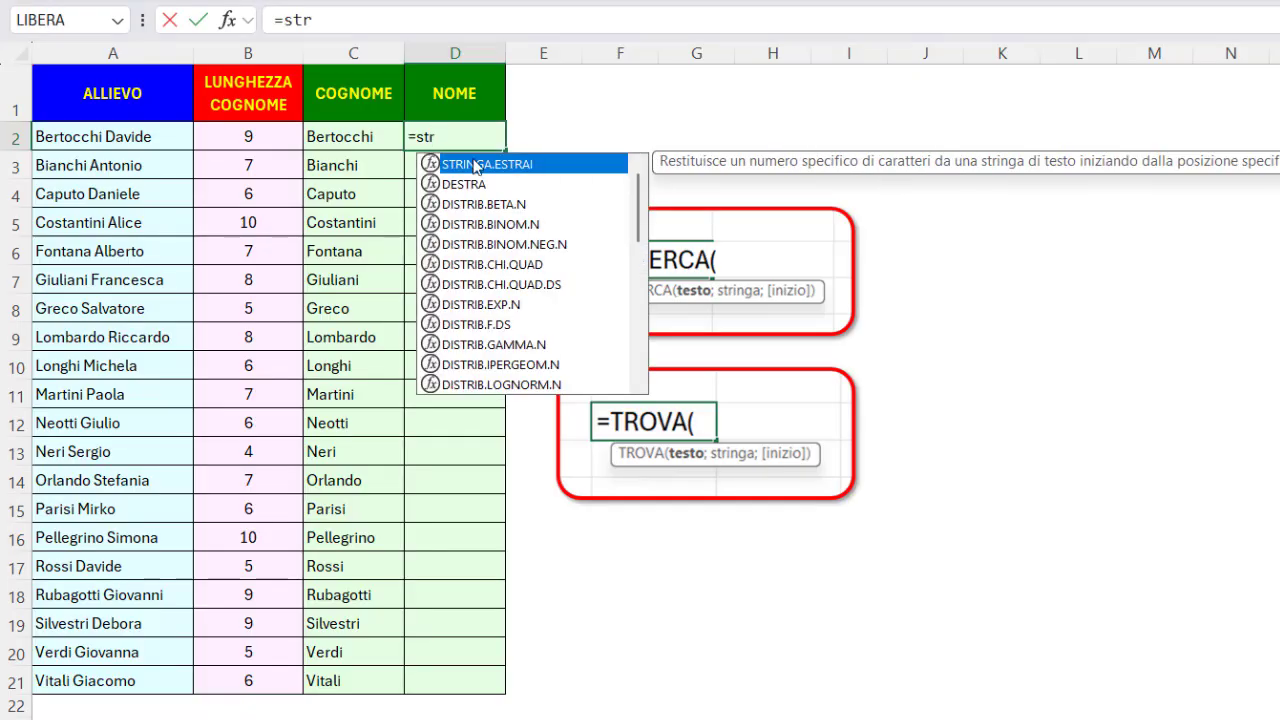
{"action": "double_click", "coordinate": [430, 162]}
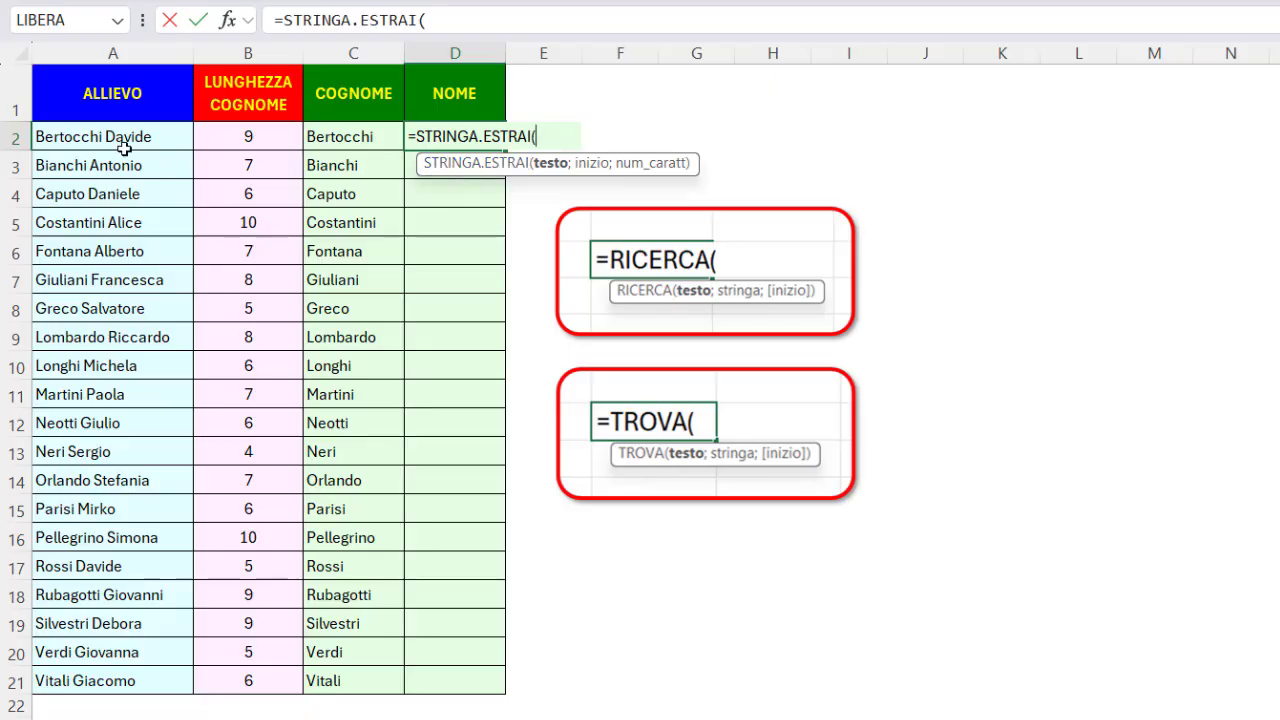
{"action": "left_click_drag", "start_coordinate": [103, 136], "coordinate": [100, 684]}
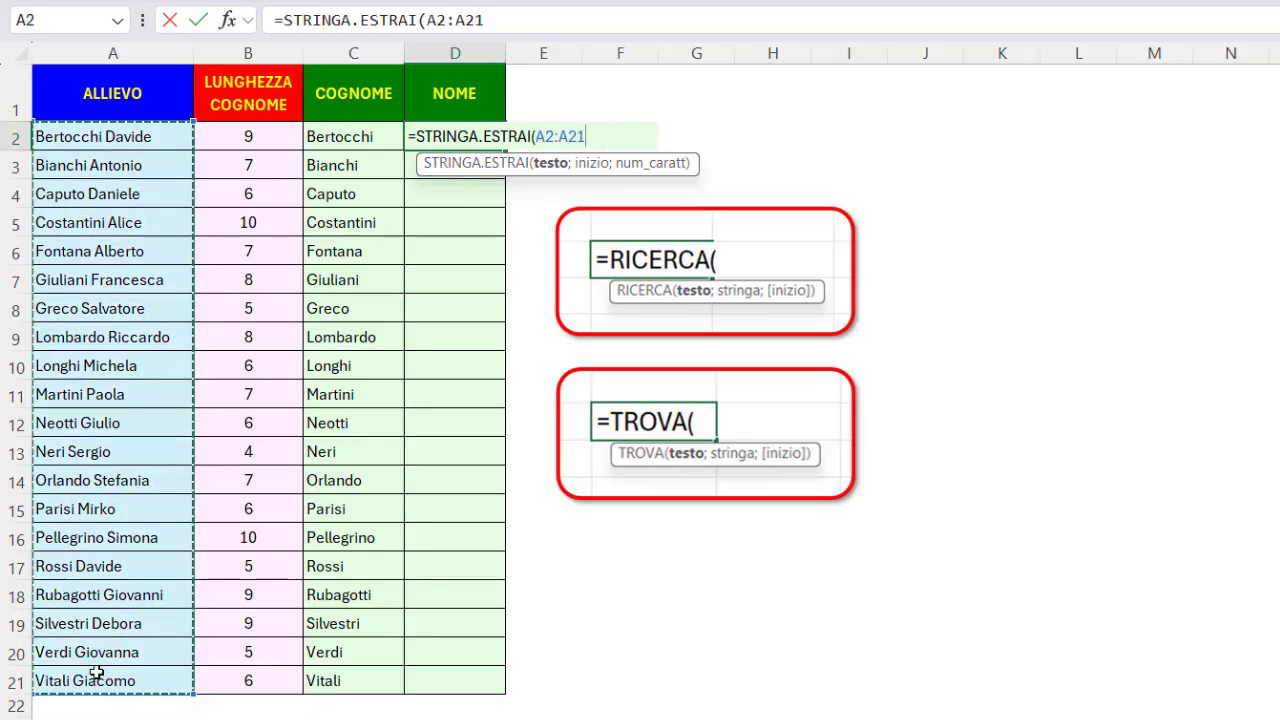
{"action": "type", "text": ";"}
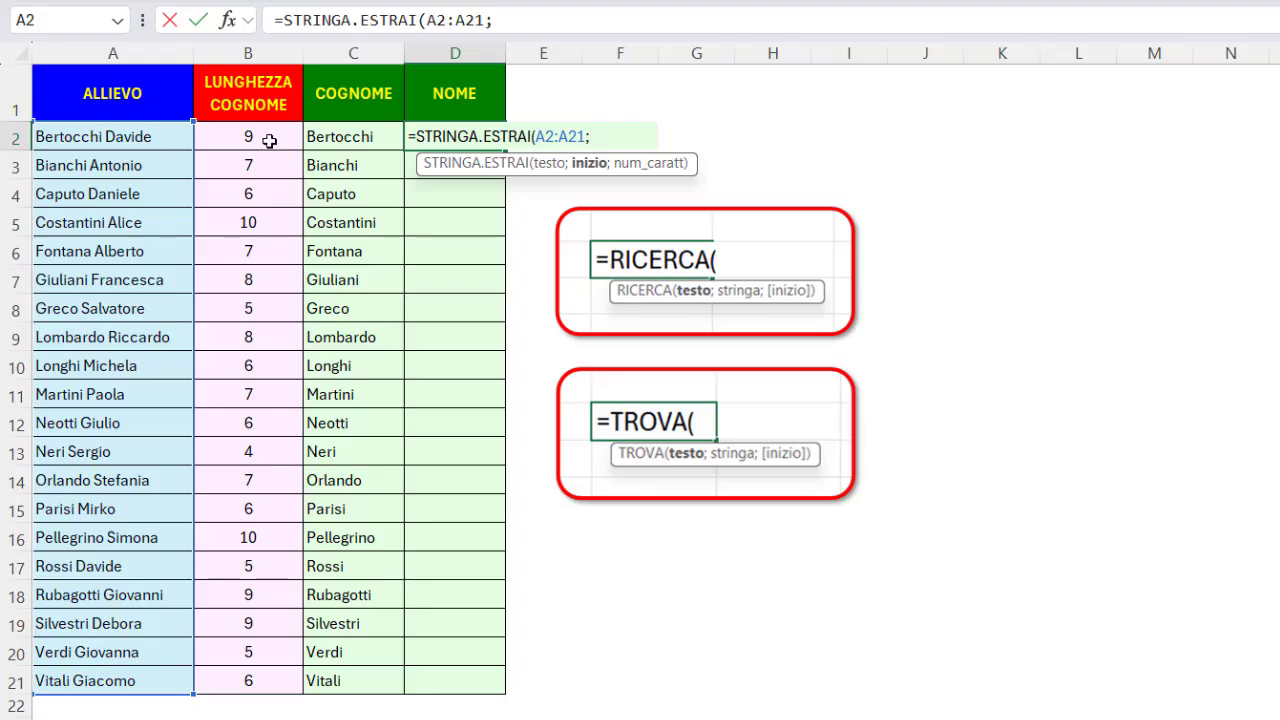
{"action": "left_click_drag", "start_coordinate": [269, 134], "coordinate": [231, 675]}
{"action": "type", "text": "+2"}
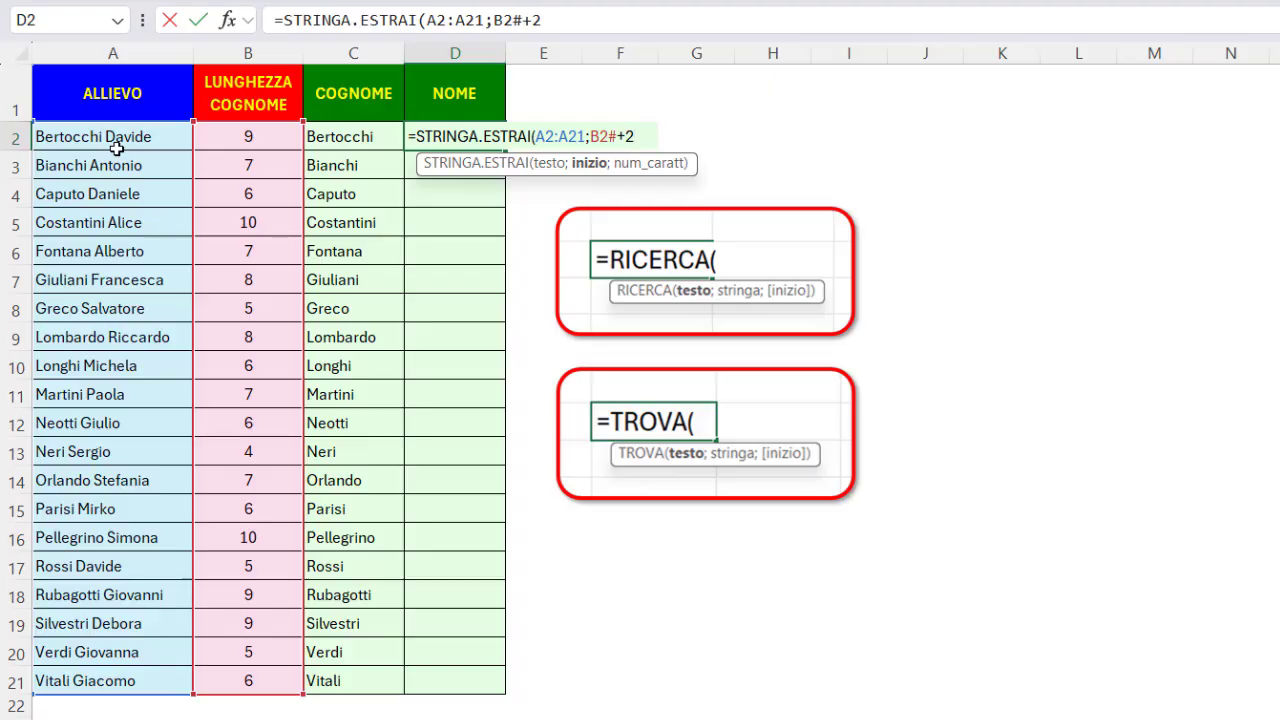
{"action": "type", "text": ";"}
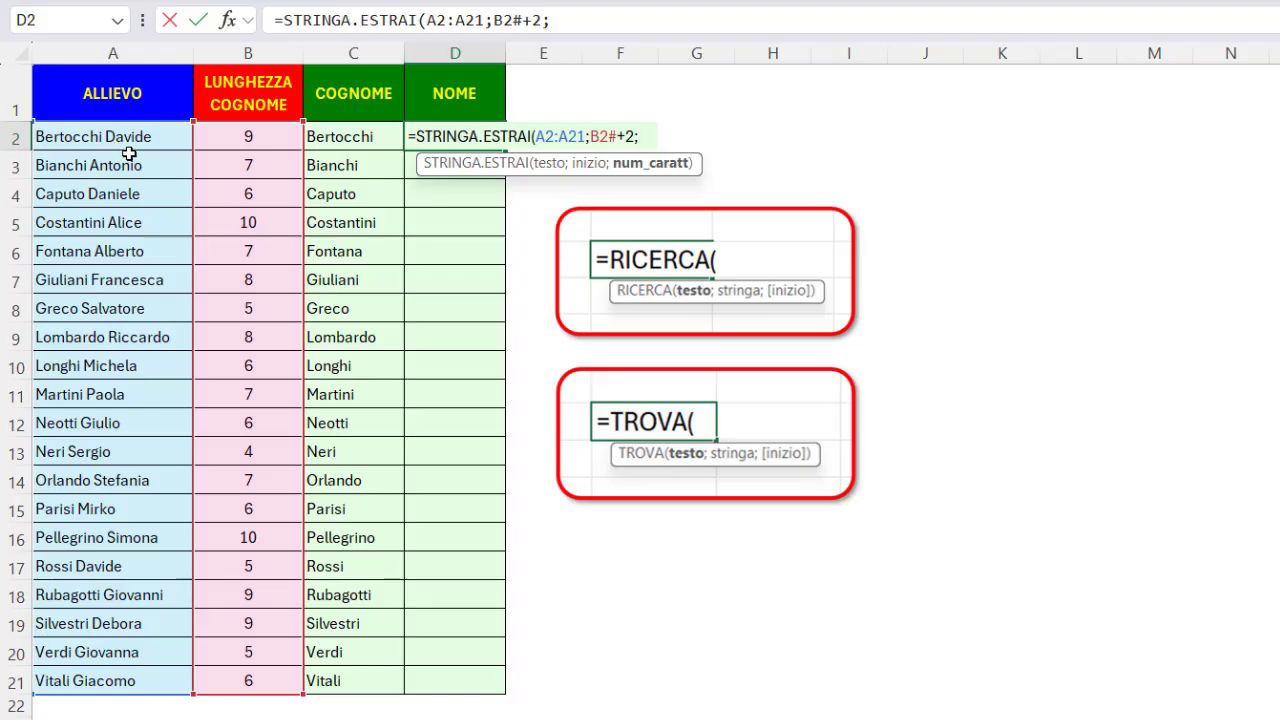
{"action": "type", "text": "50"}
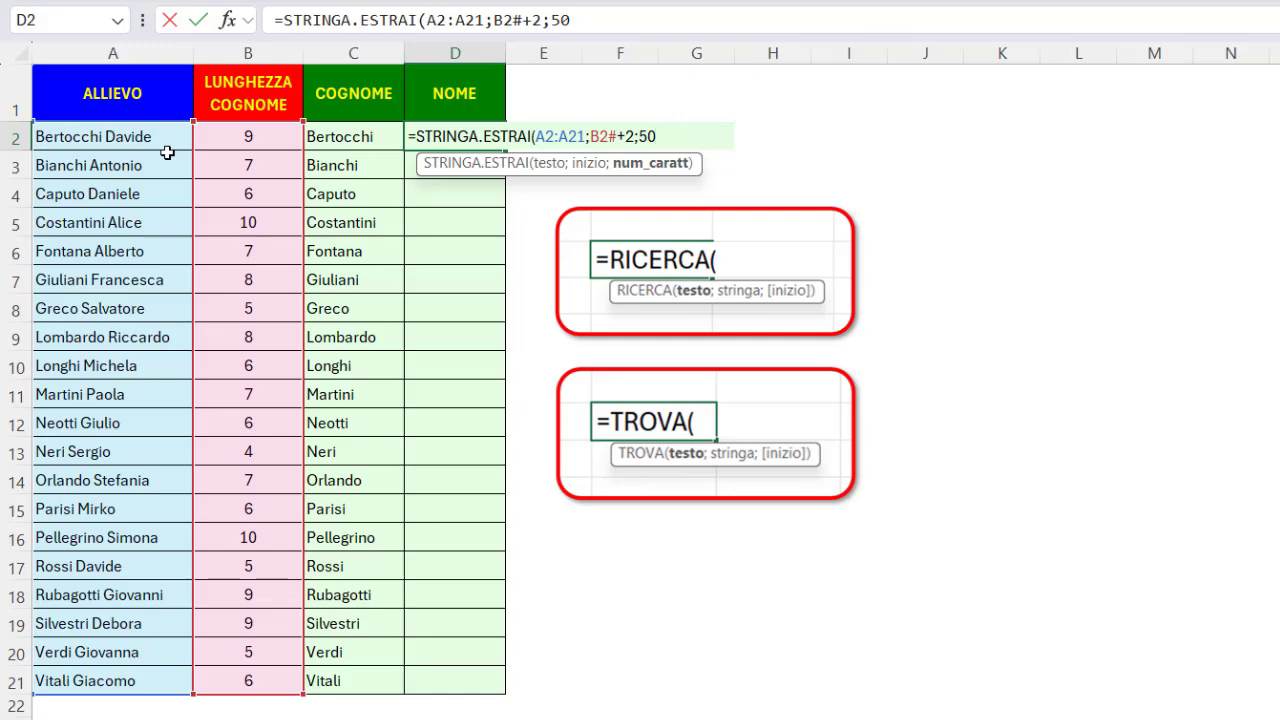
{"action": "type", "text": ")"}
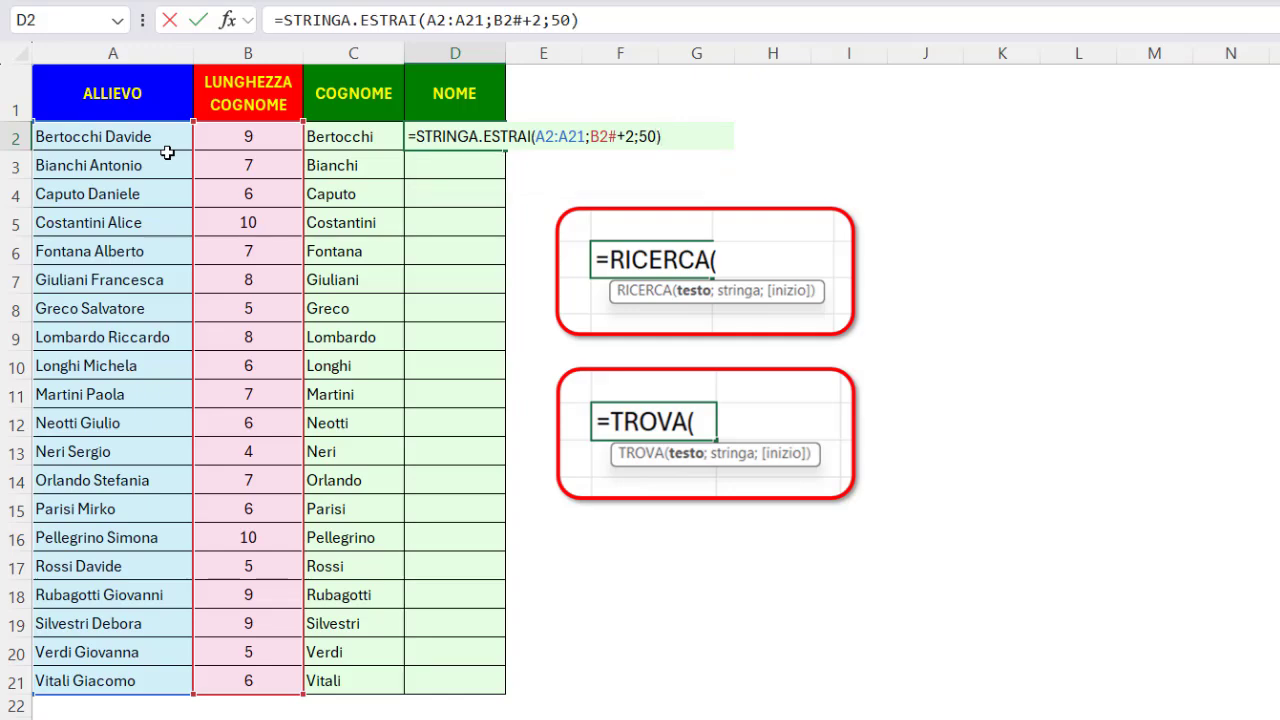
{"action": "key", "text": "Return"}
Review the RICERCA formula in B2 of the FRASE table, and enter albero as the word to search in D2
{"action": "left_click", "coordinate": [172, 95]}
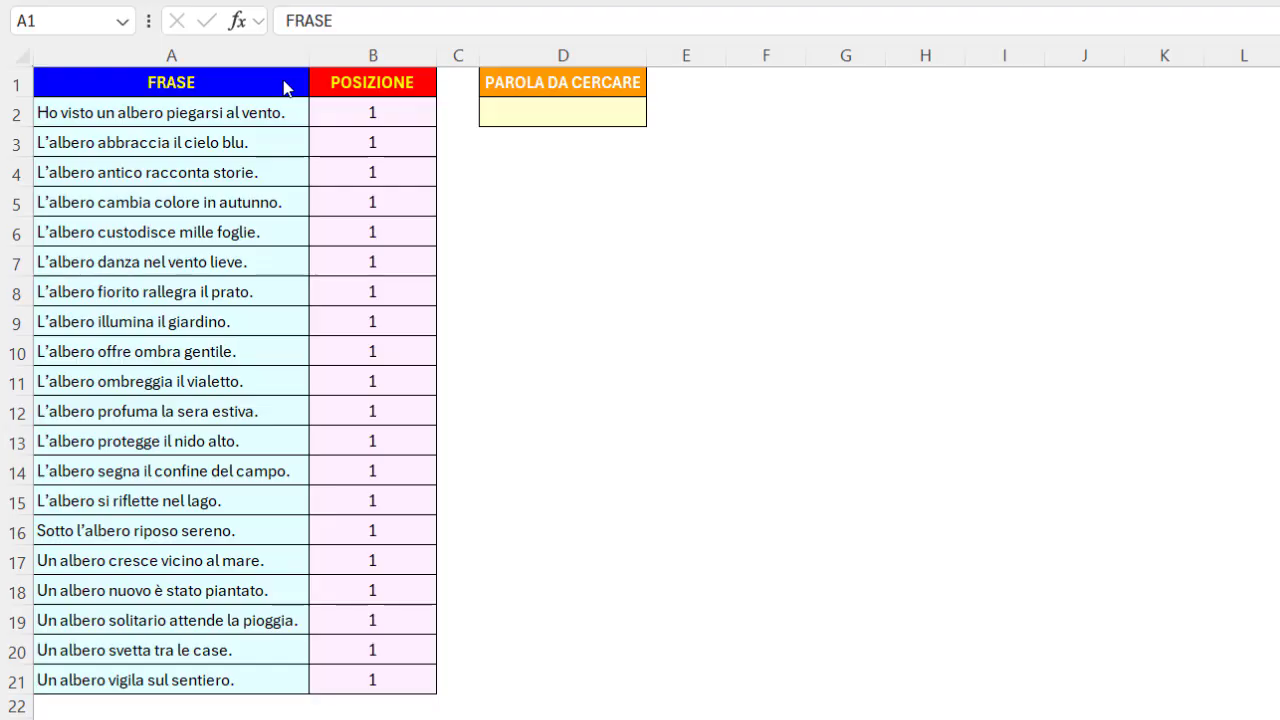
{"action": "left_click", "coordinate": [389, 115]}
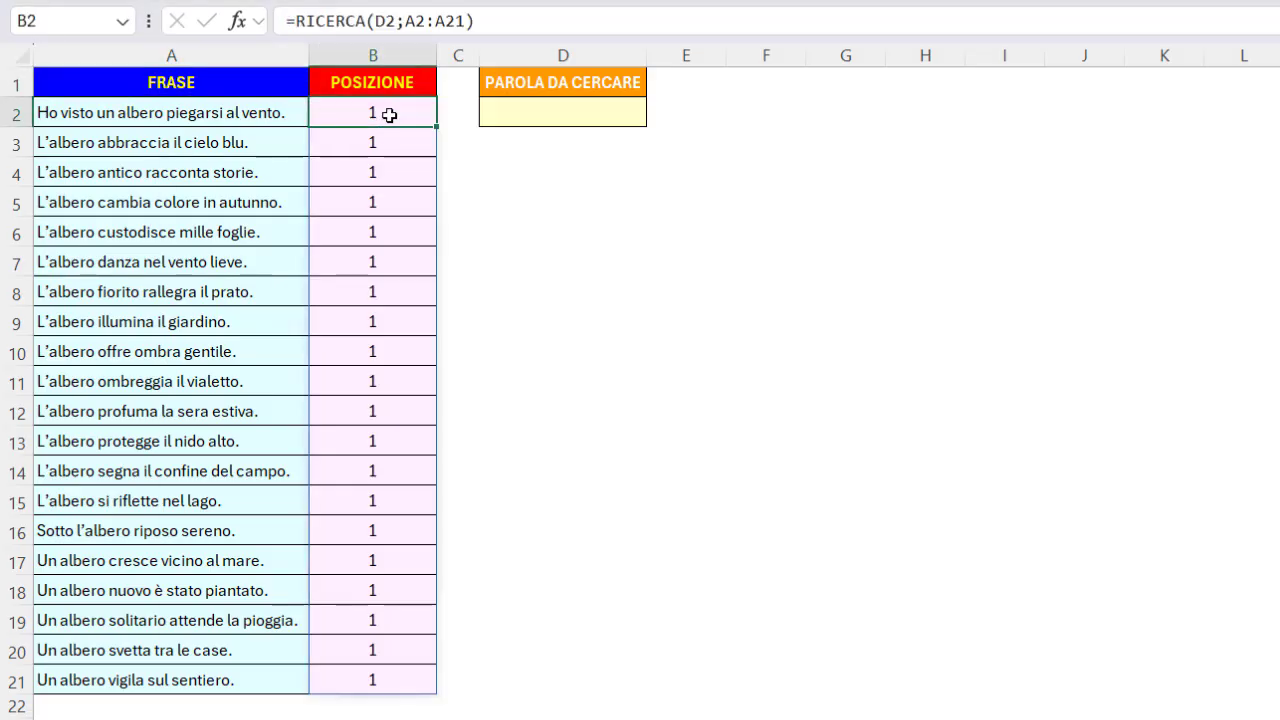
{"action": "double_click", "coordinate": [389, 115]}
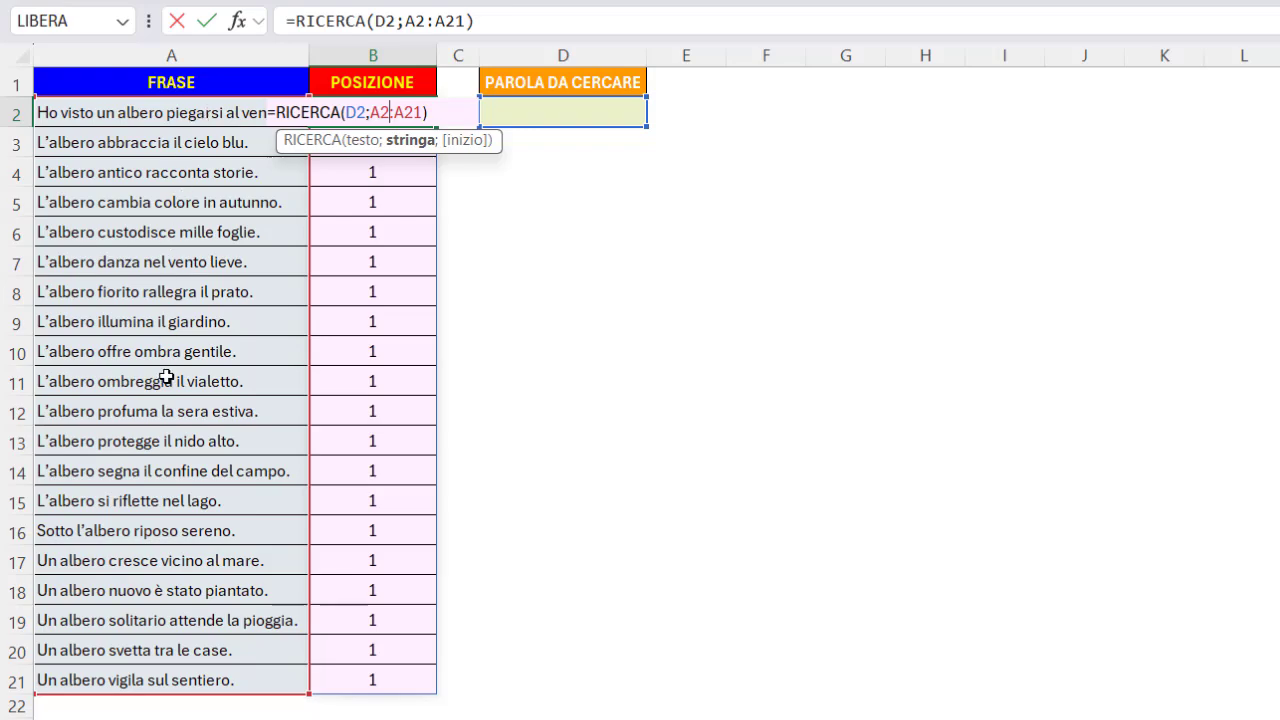
{"action": "key", "text": "Return"}
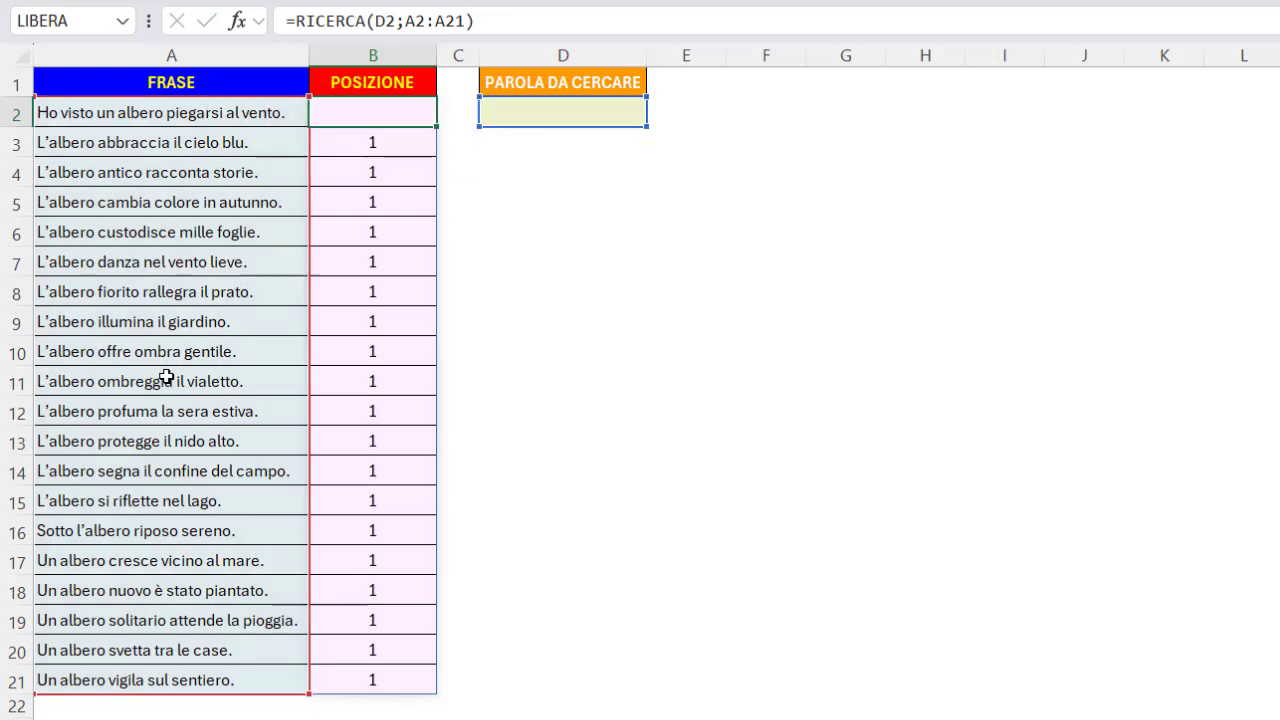
{"action": "left_click", "coordinate": [581, 117]}
{"action": "type", "text": "al"}
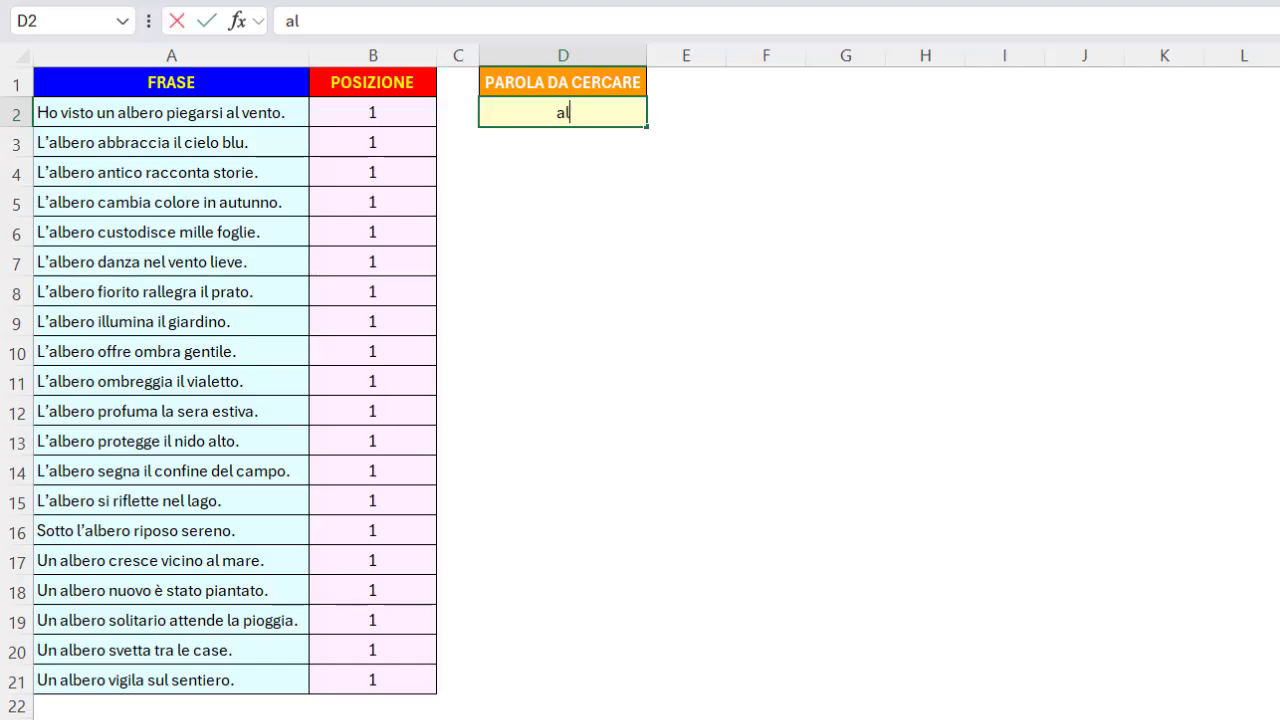
{"action": "type", "text": "bero"}
{"action": "key", "text": "Return"}
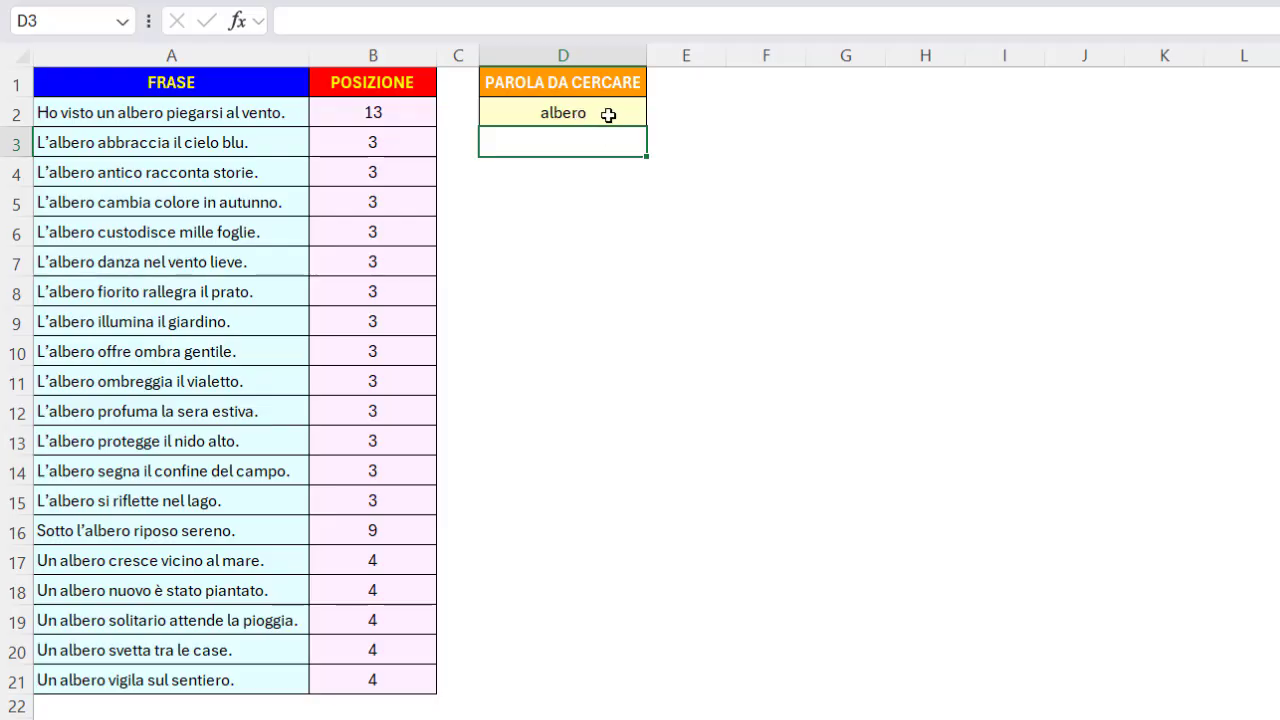
Replace the search word in D2 with il
{"action": "left_click", "coordinate": [608, 115]}
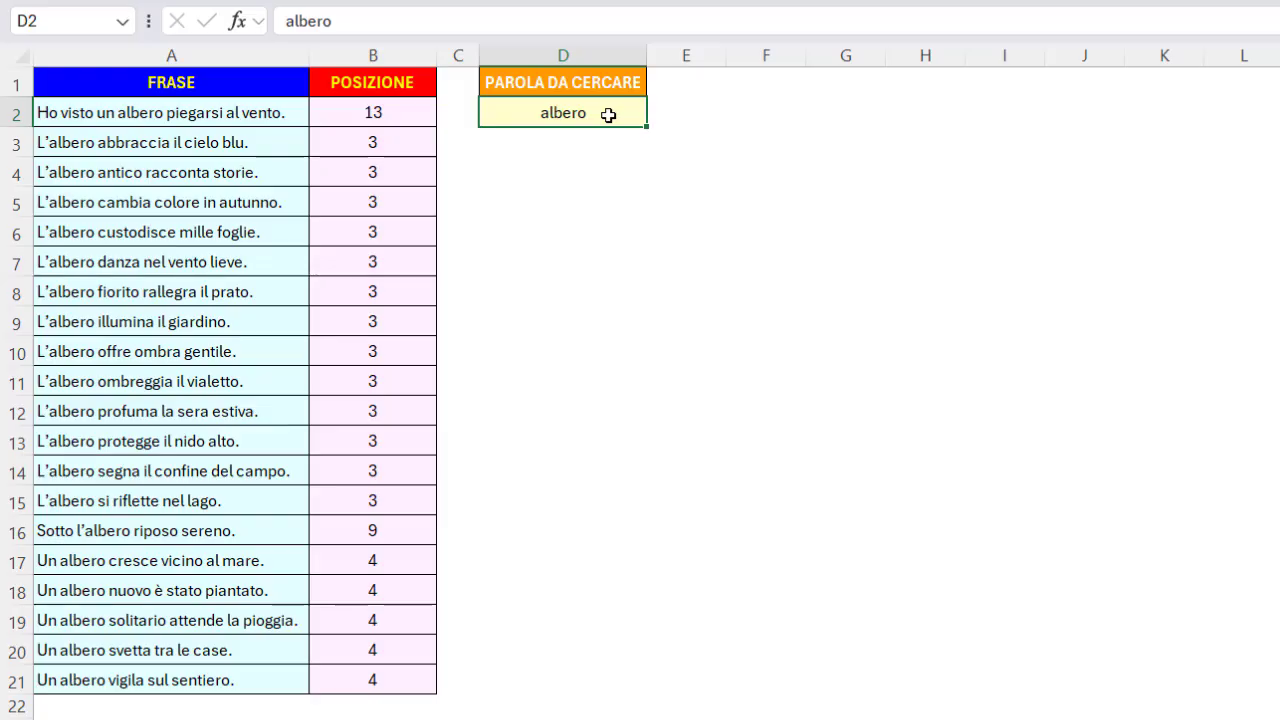
{"action": "type", "text": "il"}
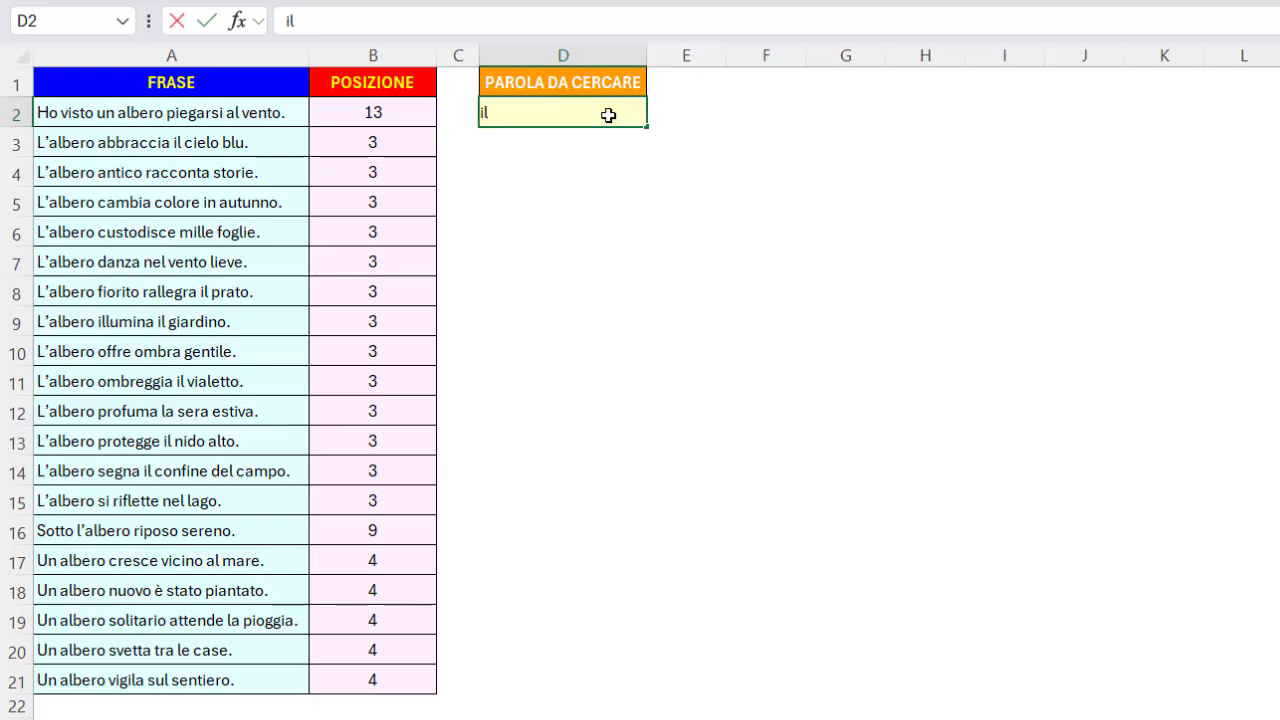
{"action": "key", "text": "Return"}
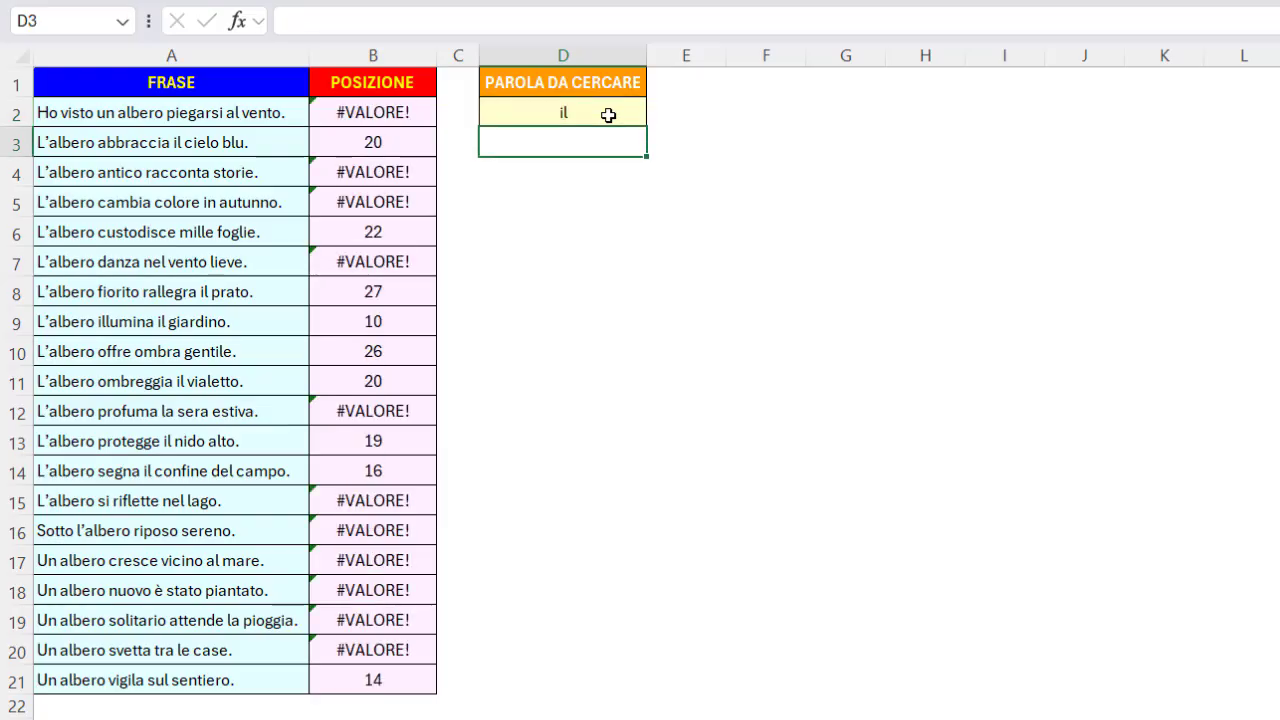
Wrap the RICERCA formula in B2 in SE.ERRORE with NON TROVATO as the Valore_se_errore argument
{"action": "left_click", "coordinate": [427, 112]}
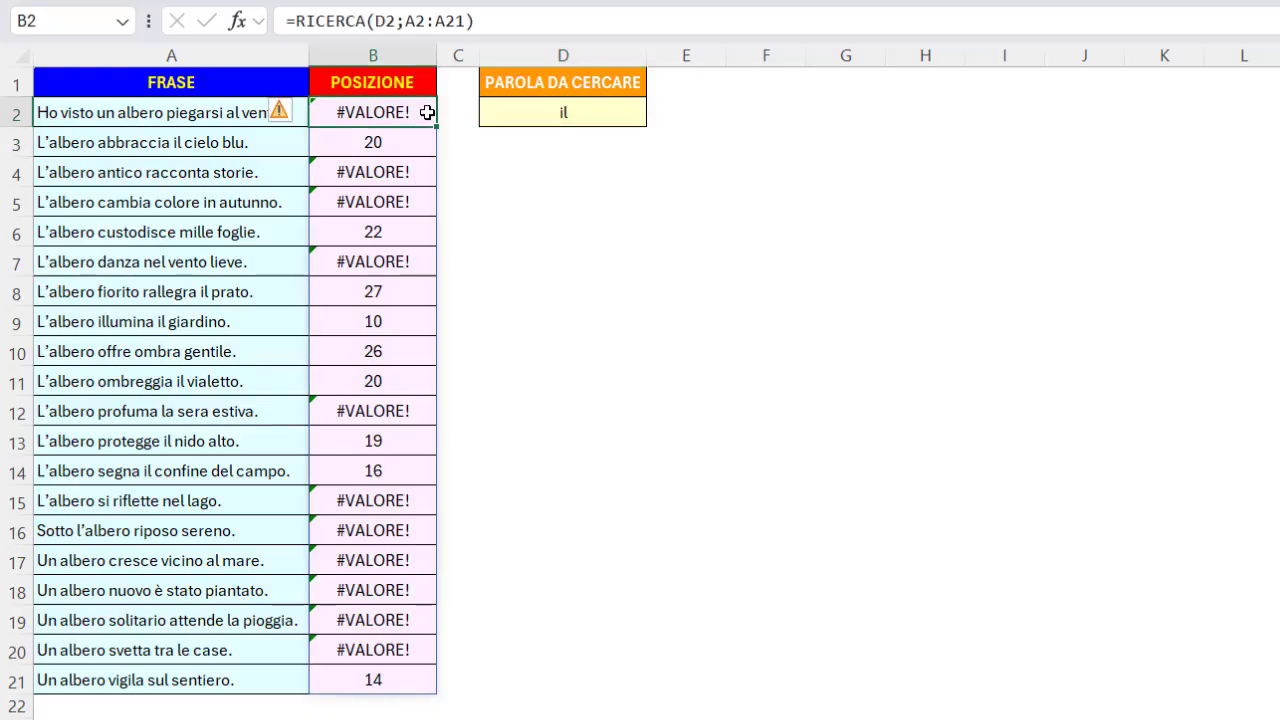
{"action": "left_click", "coordinate": [298, 20]}
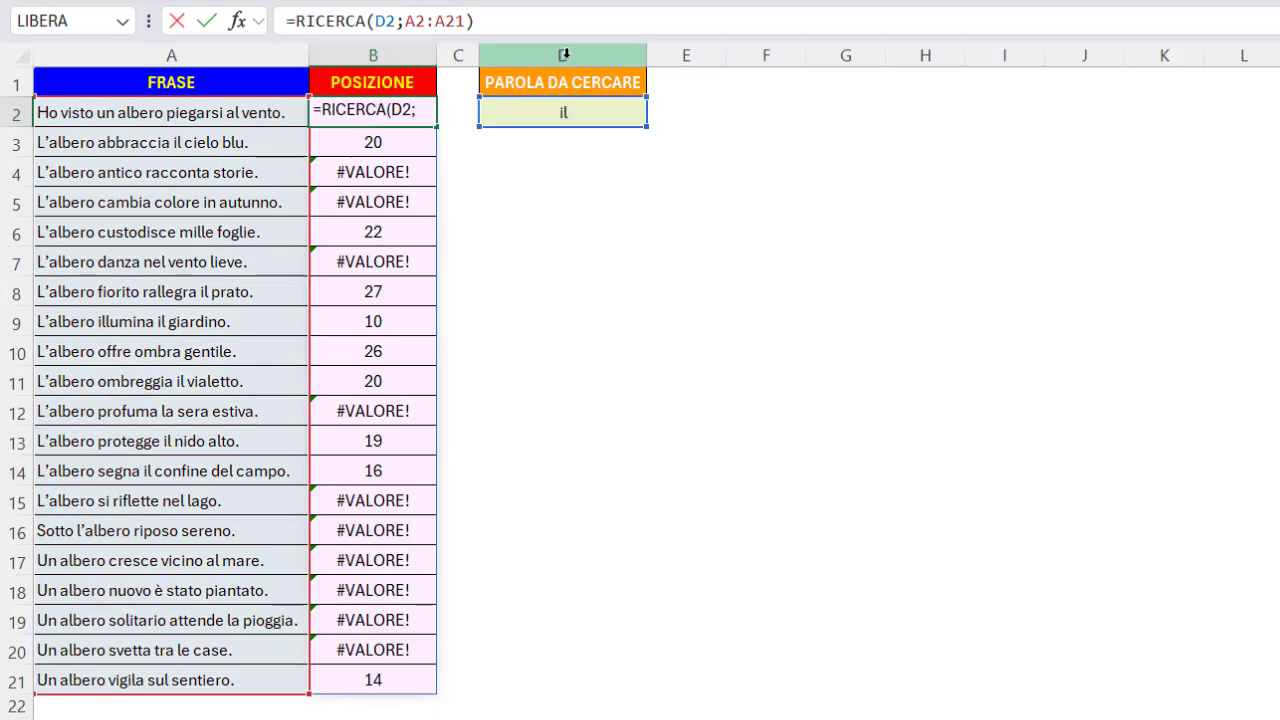
{"action": "type", "text": "se."}
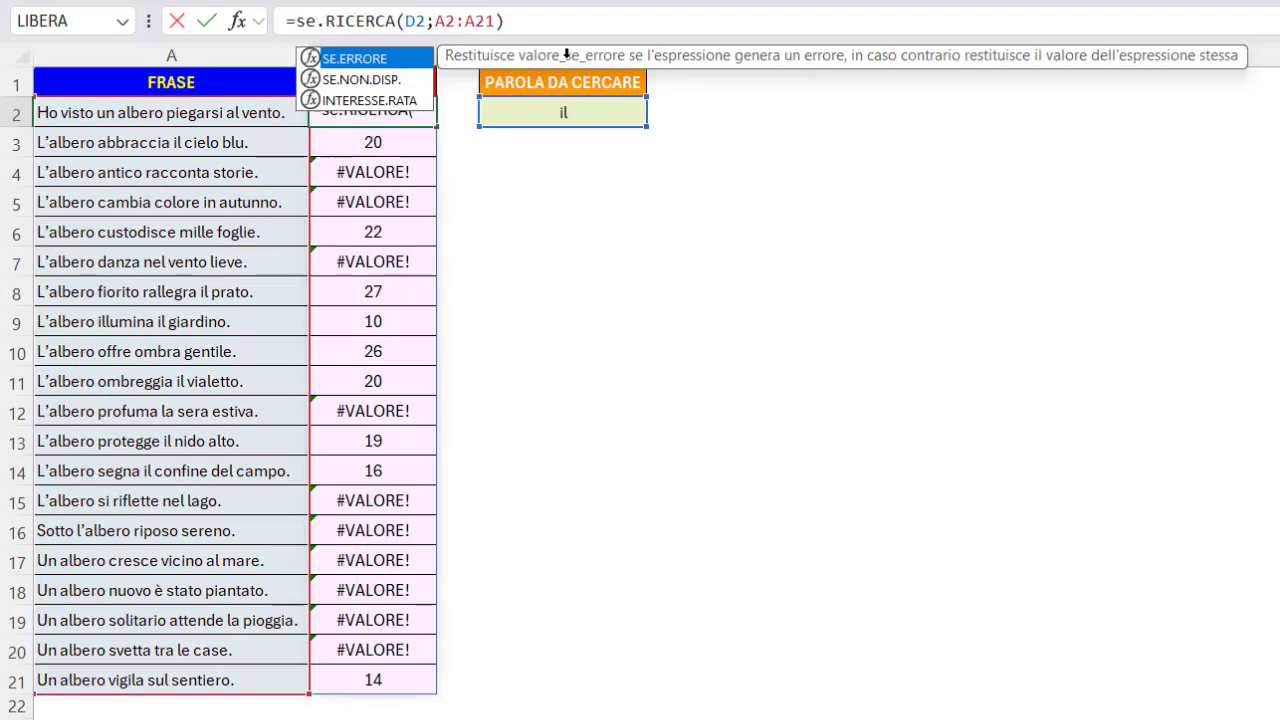
{"action": "double_click", "coordinate": [380, 60]}
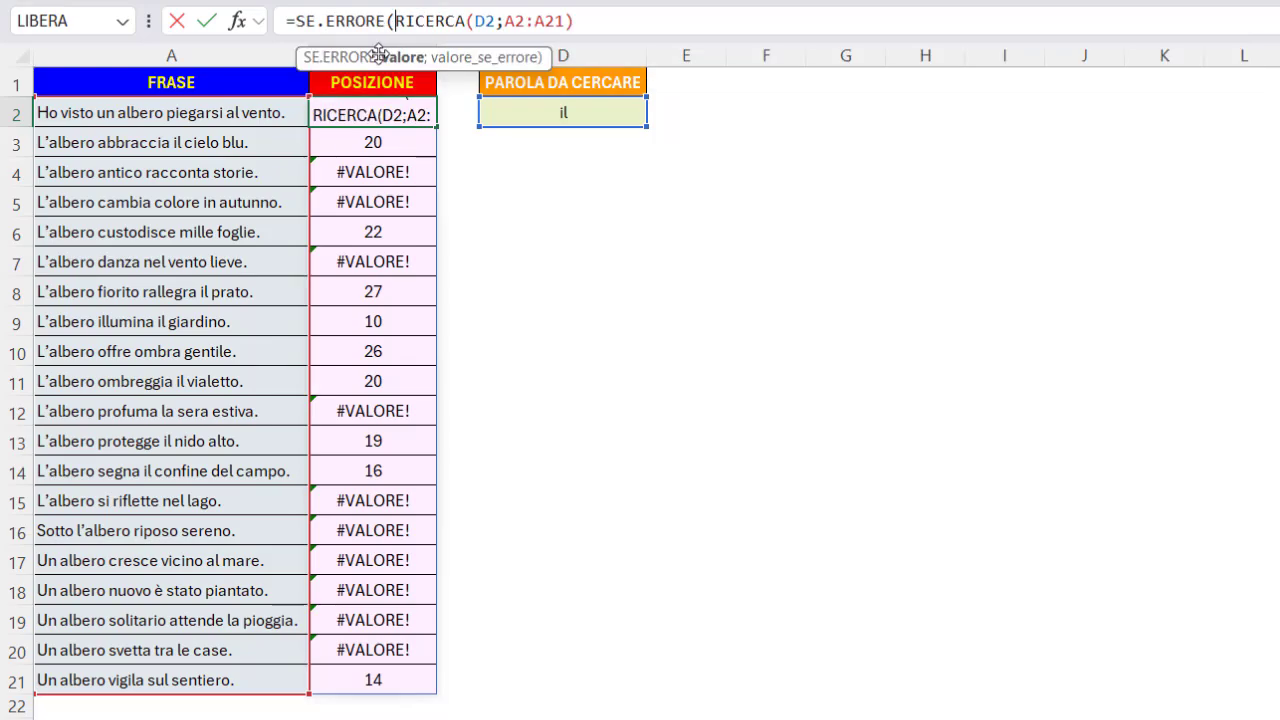
{"action": "left_click", "coordinate": [234, 24]}
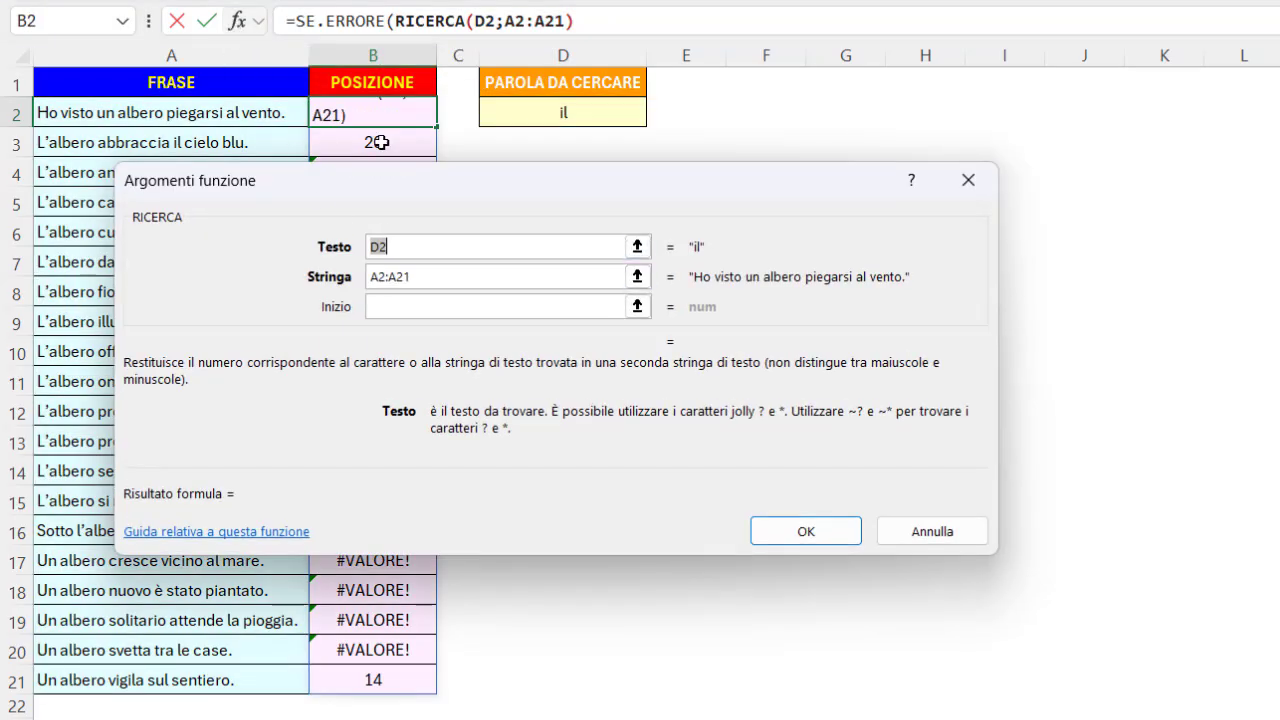
{"action": "left_click", "coordinate": [351, 22]}
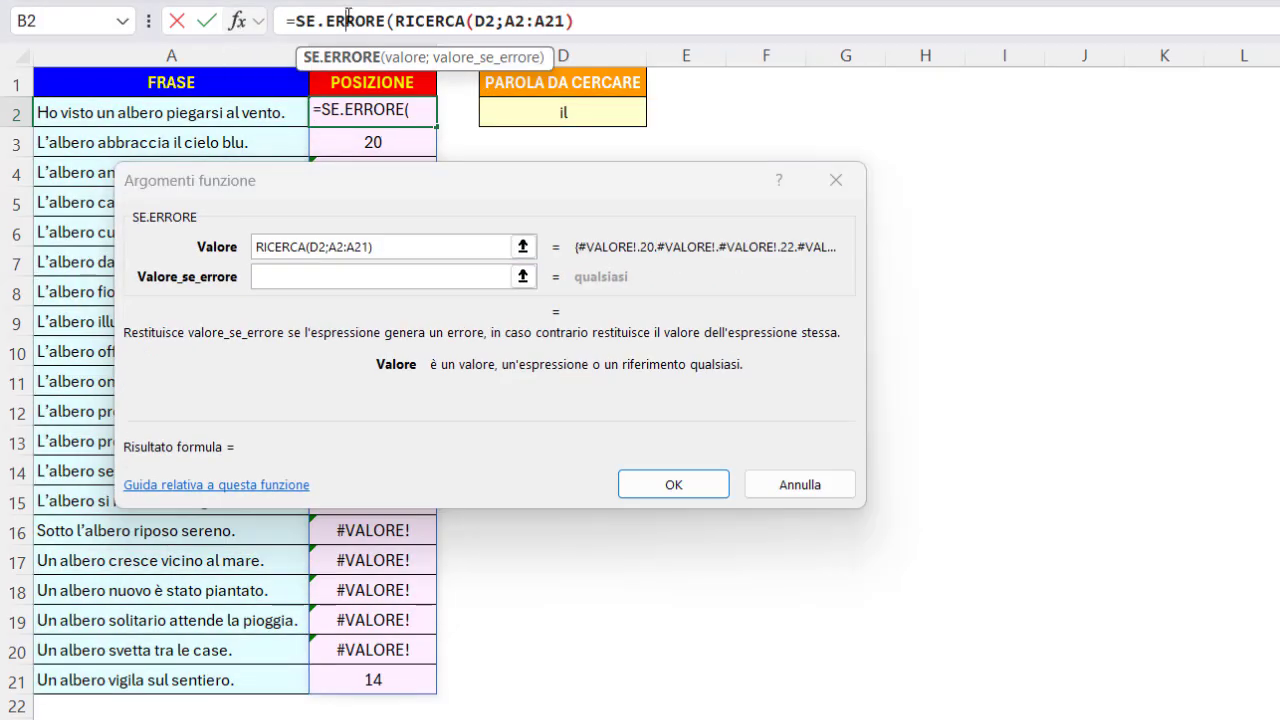
{"action": "left_click", "coordinate": [263, 283]}
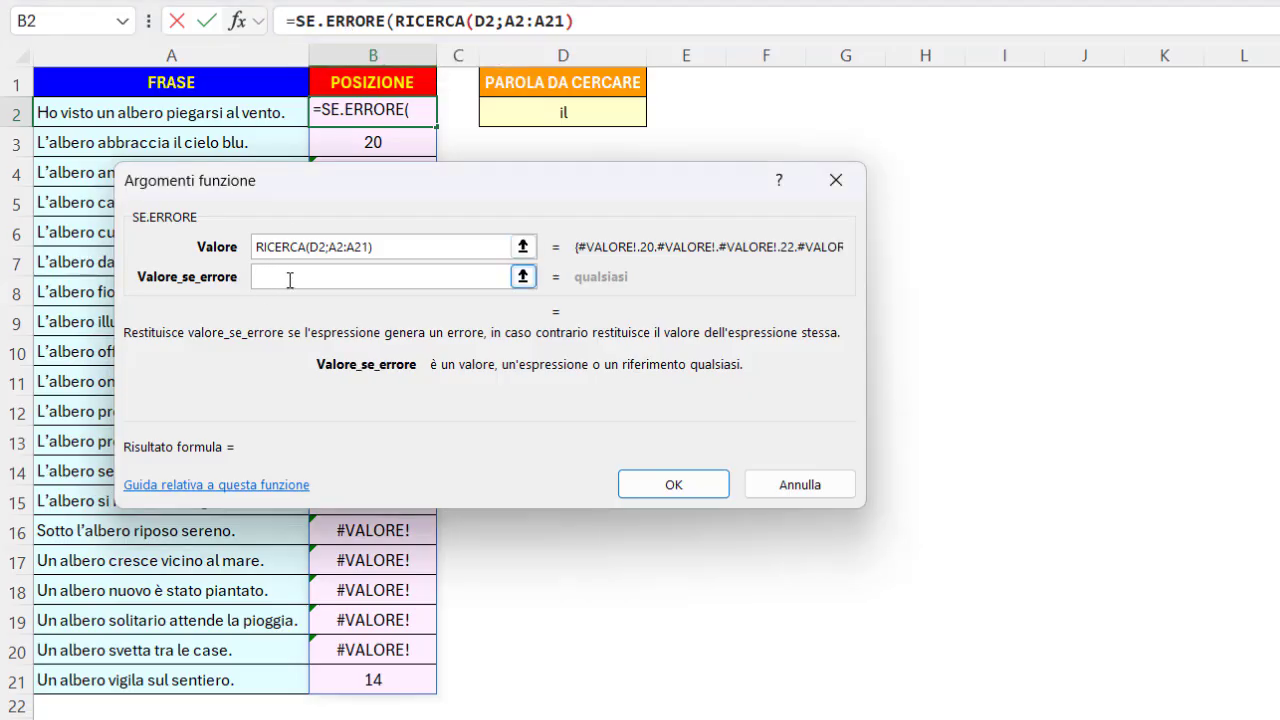
{"action": "type", "text": "NON TROVA"}
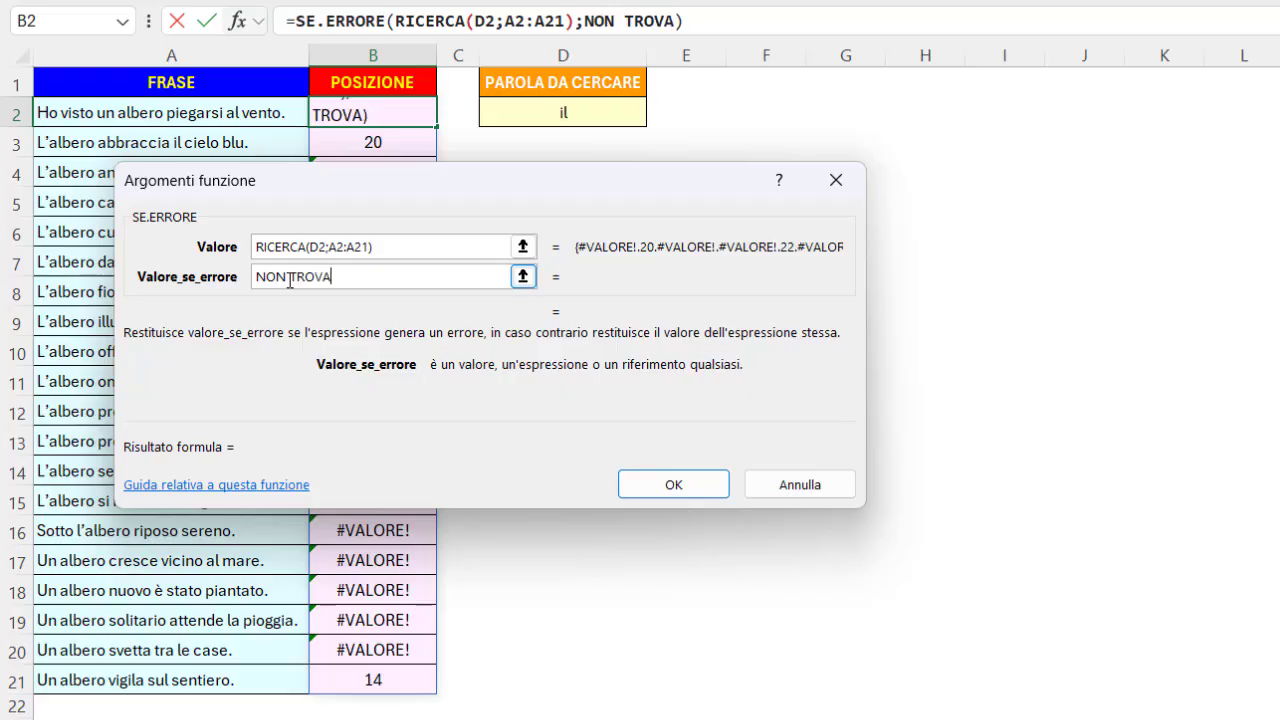
{"action": "type", "text": "TO"}
{"action": "left_click", "coordinate": [641, 485]}
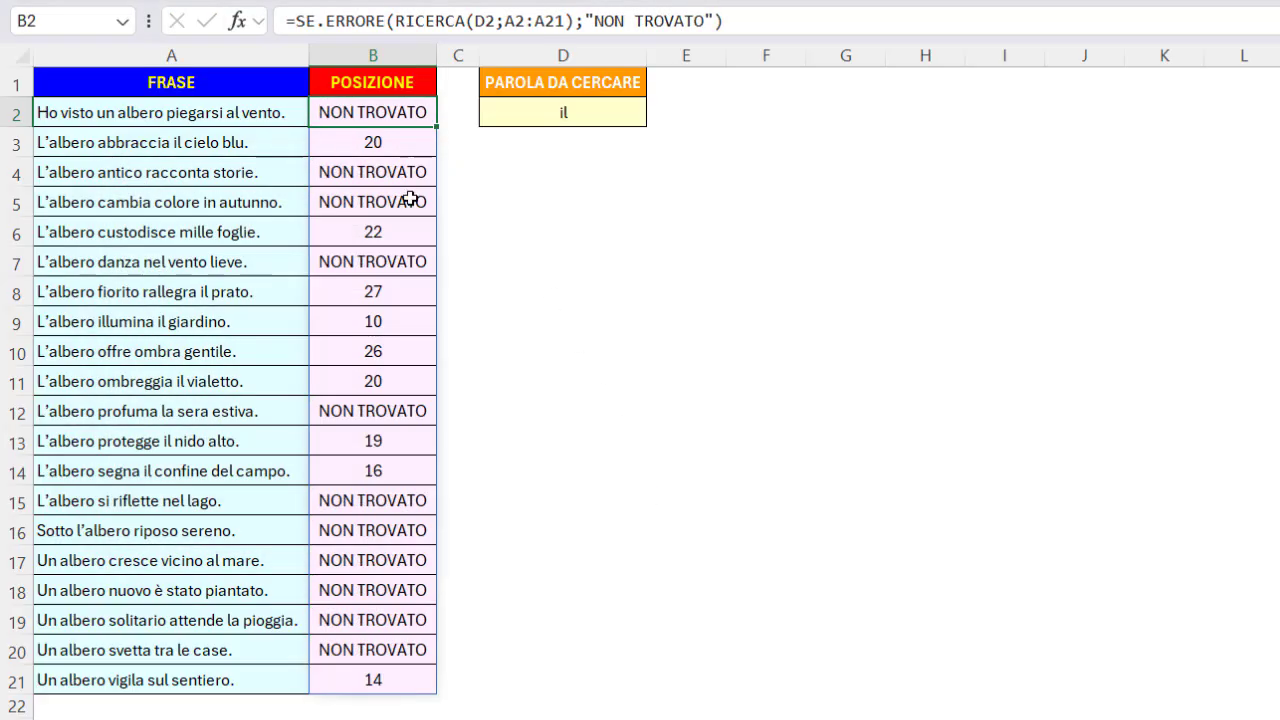
Change the SE.ERRORE fallback in B2 to empty text, giving =SE.ERRORE(RICERCA(D2;A2:A21);"")
{"action": "left_click", "coordinate": [594, 20]}
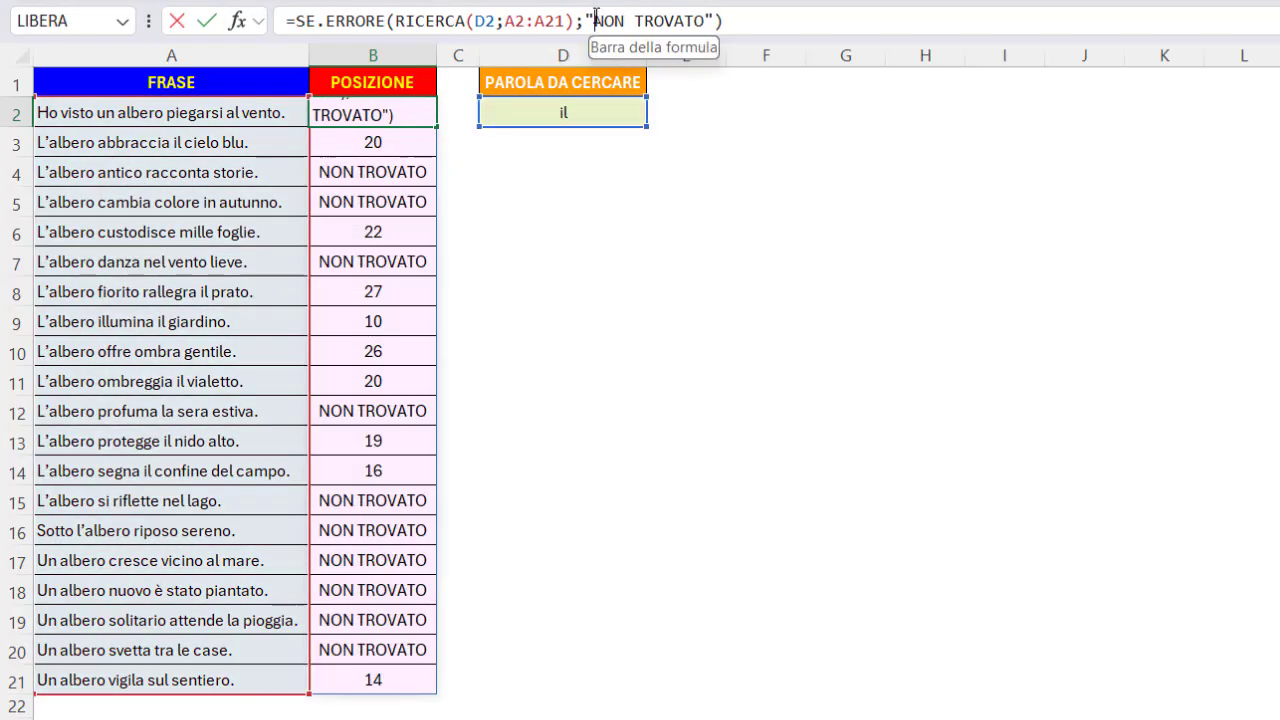
{"action": "left_click_drag", "start_coordinate": [594, 20], "coordinate": [707, 20]}
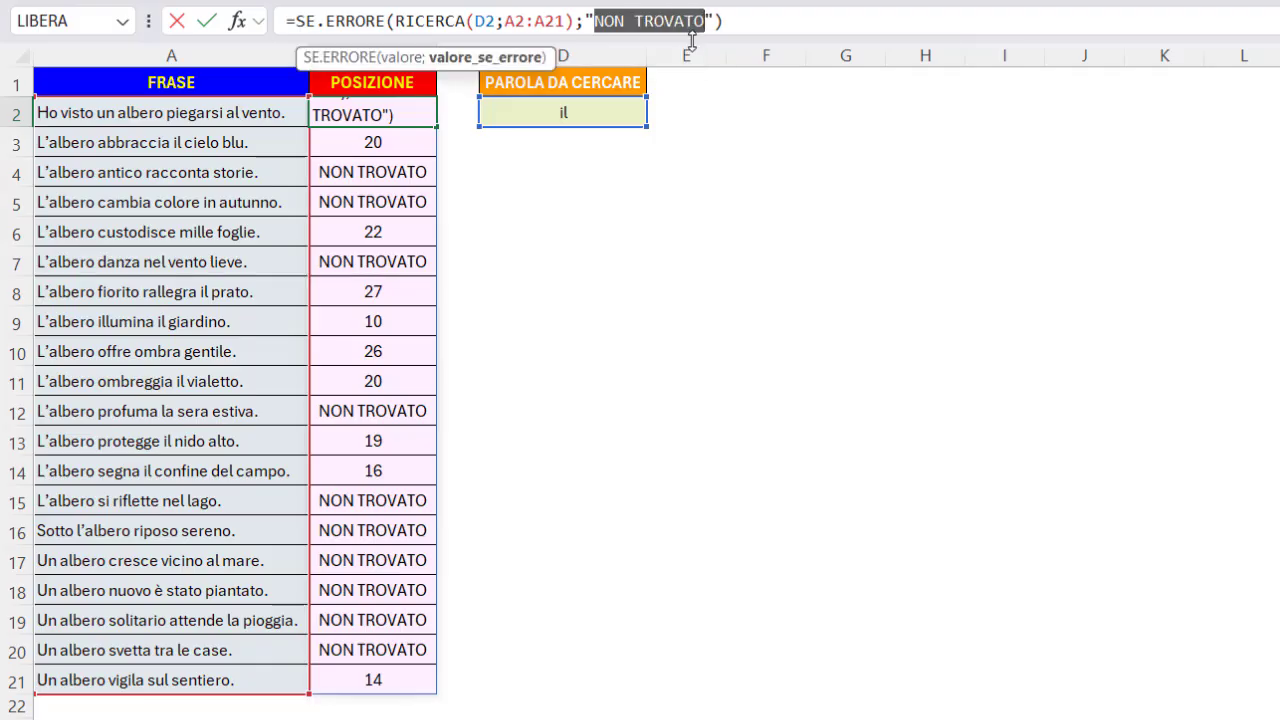
{"action": "key", "text": "BackSpace"}
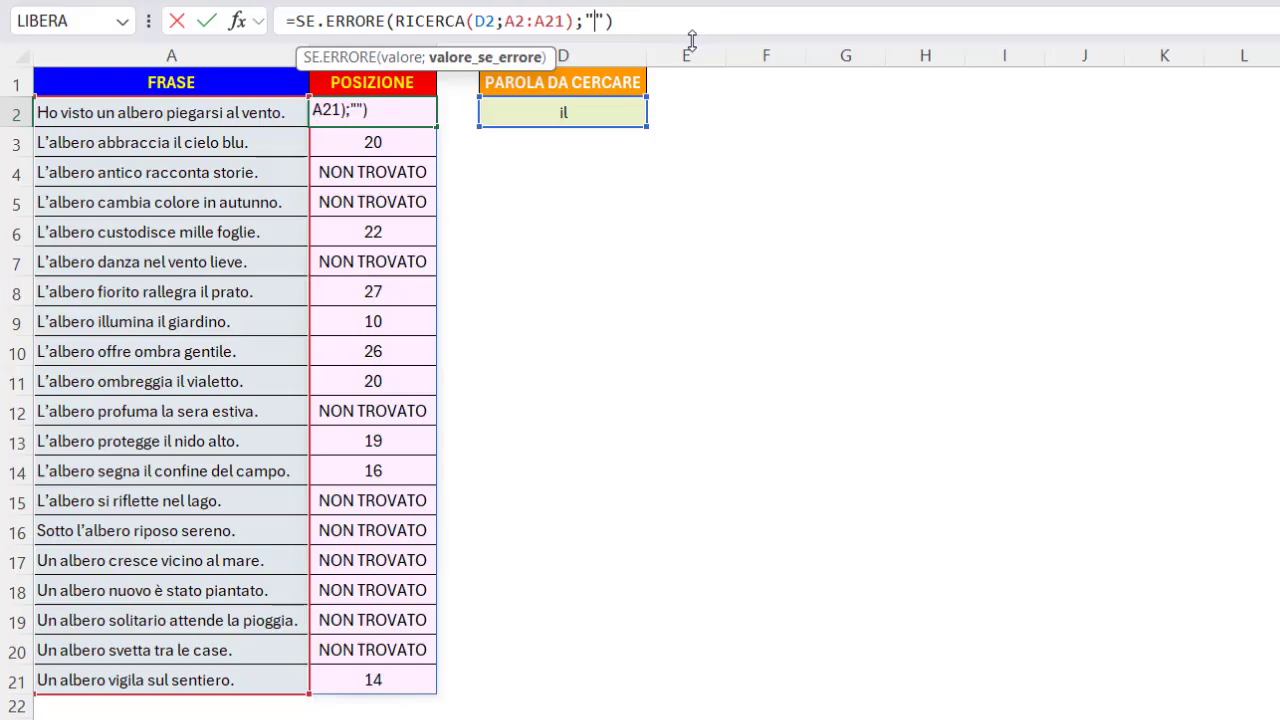
{"action": "key", "text": "Return"}
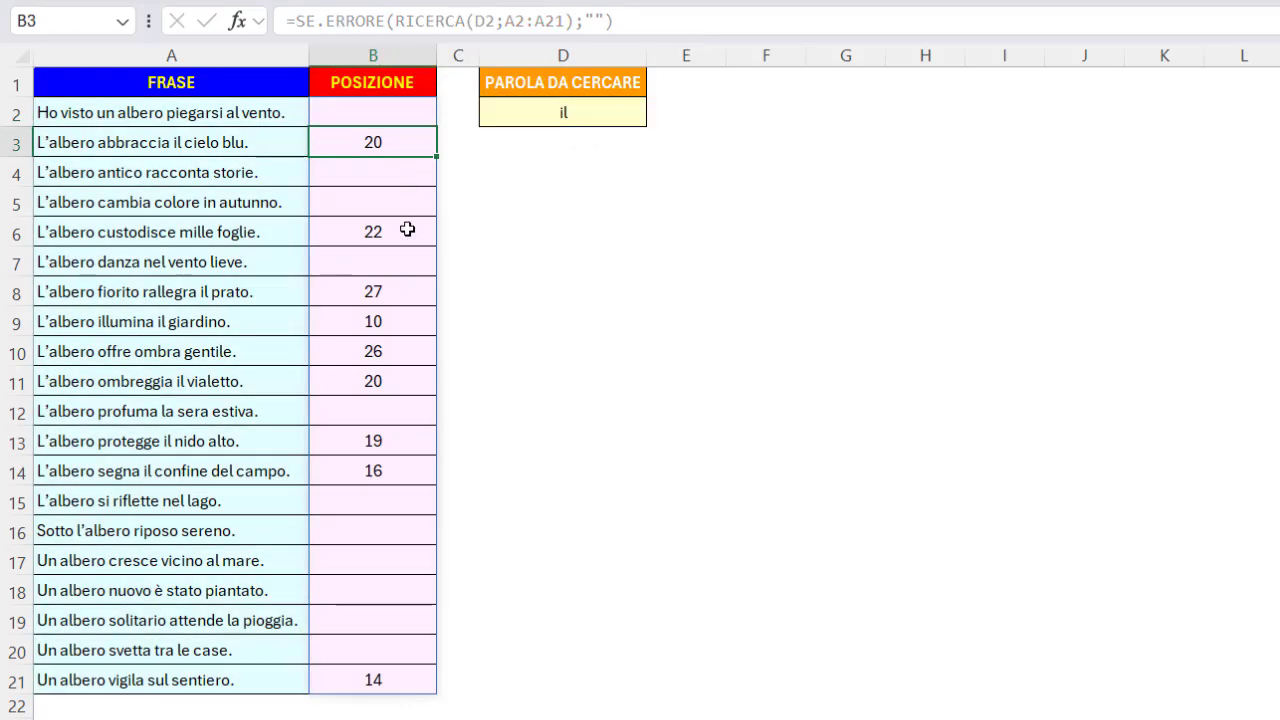
Review the row 3 comparison in the MAIUSCOLE/MINUSCOLE table, and copy the RICERCA formula from C3 down to C4
{"action": "left_click", "coordinate": [281, 80]}
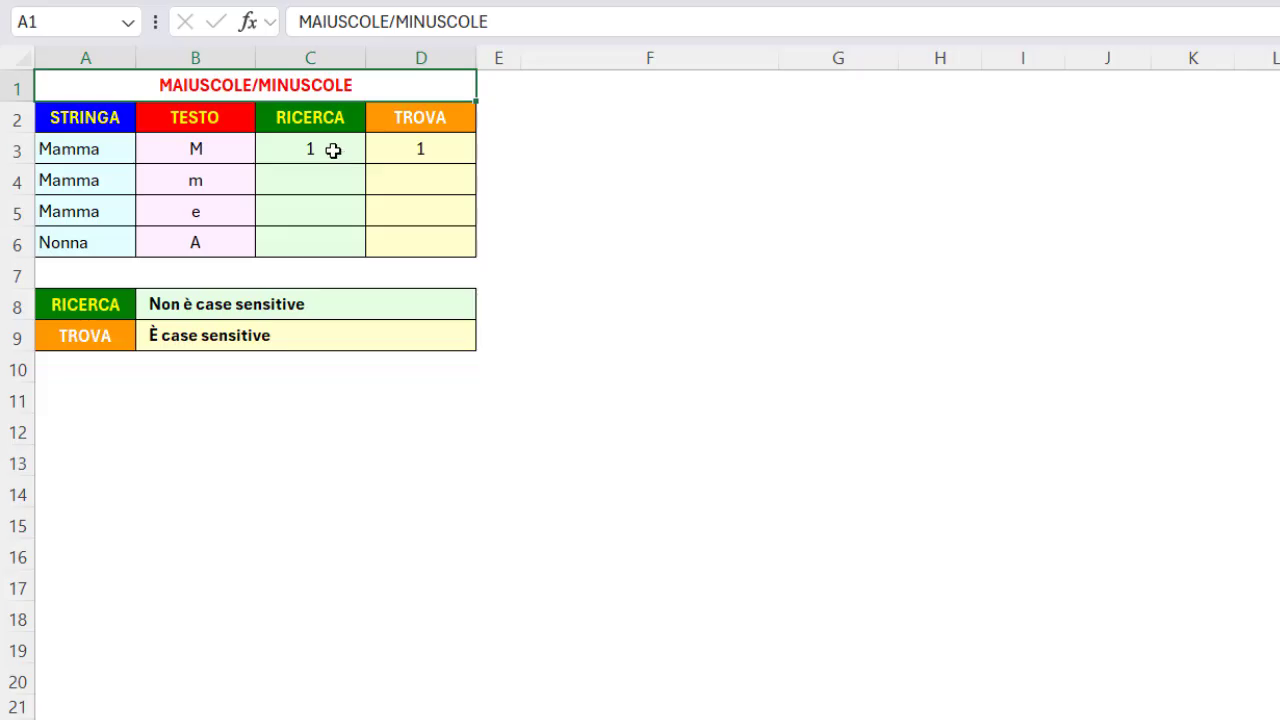
{"action": "left_click", "coordinate": [222, 148]}
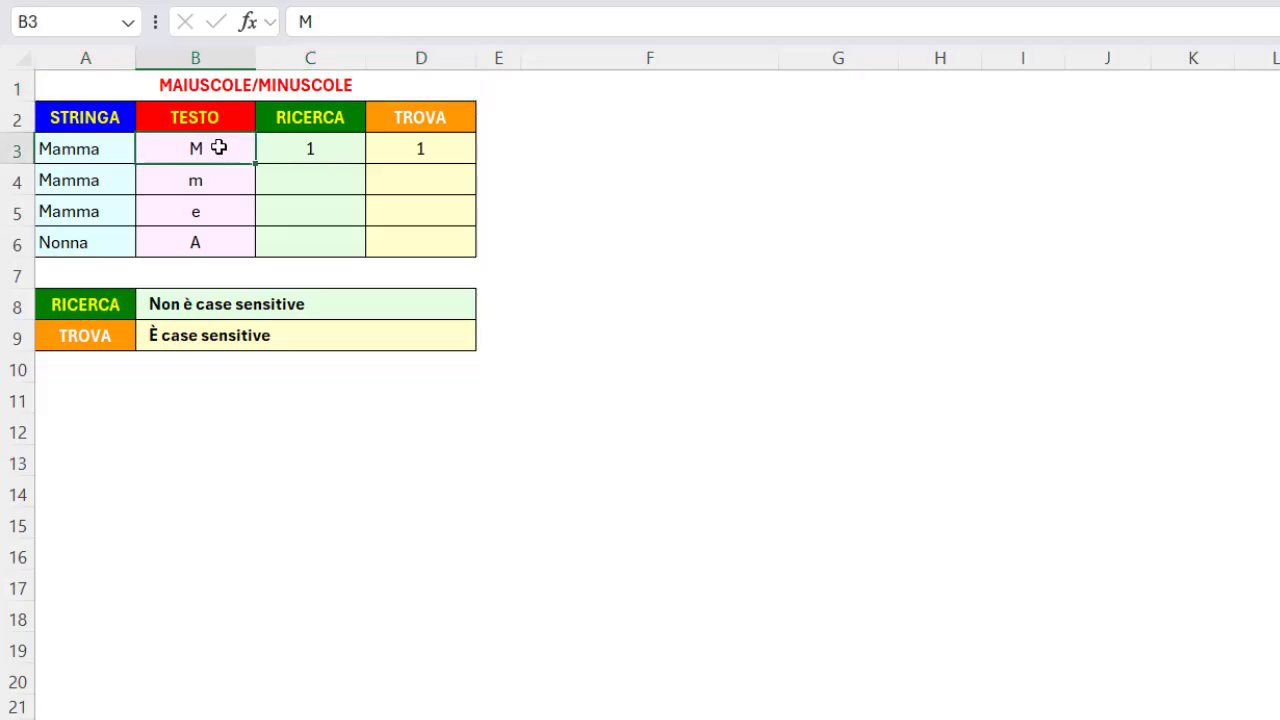
{"action": "left_click", "coordinate": [108, 151]}
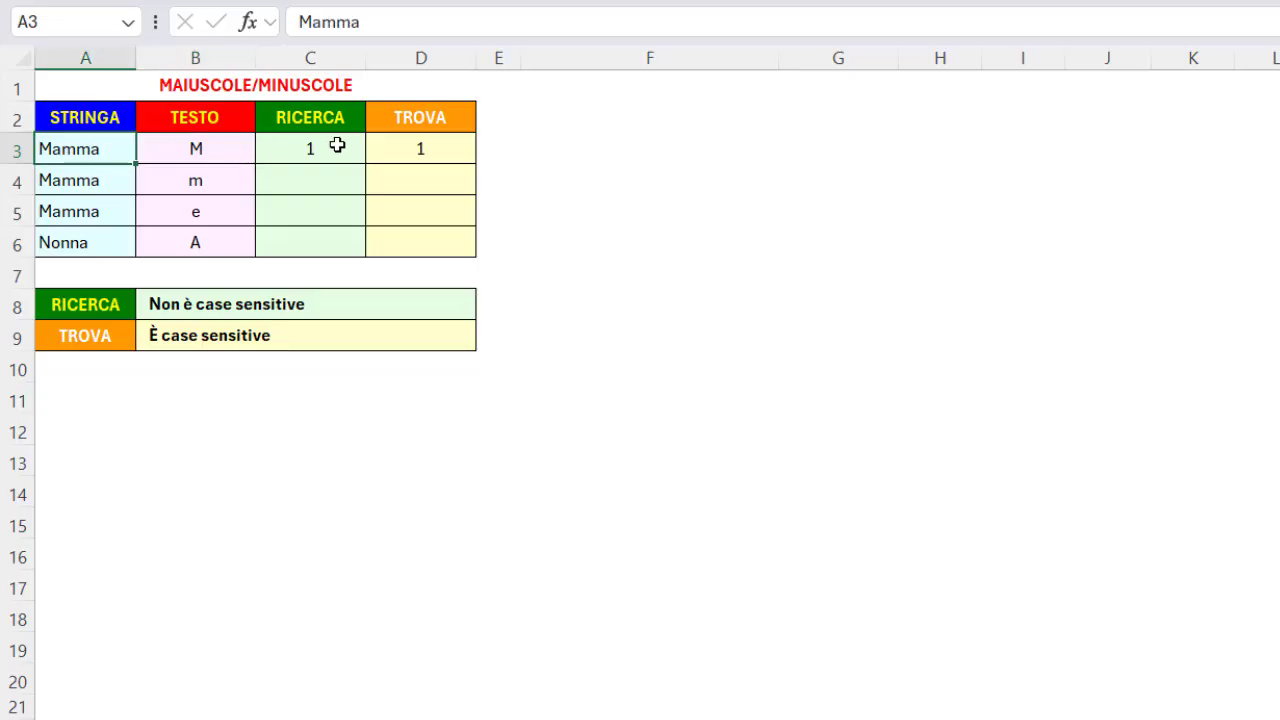
{"action": "left_click", "coordinate": [337, 145]}
{"action": "left_click", "coordinate": [381, 145]}
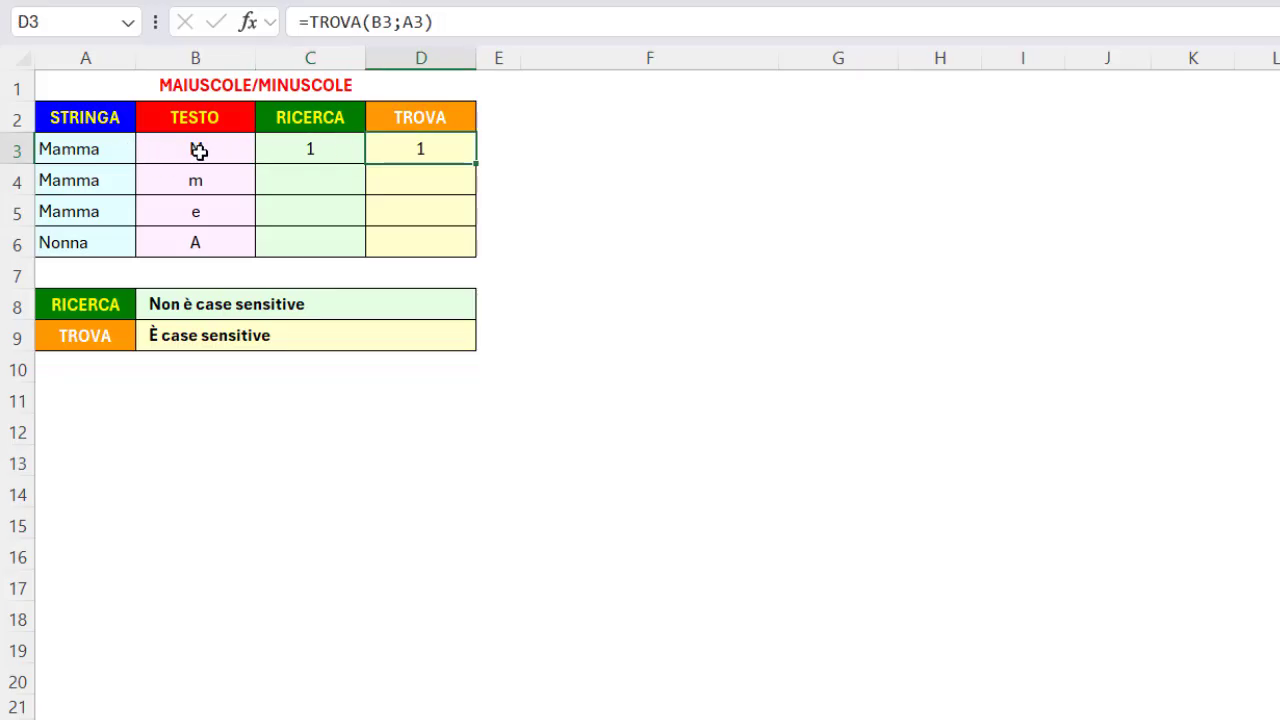
{"action": "left_click", "coordinate": [230, 178]}
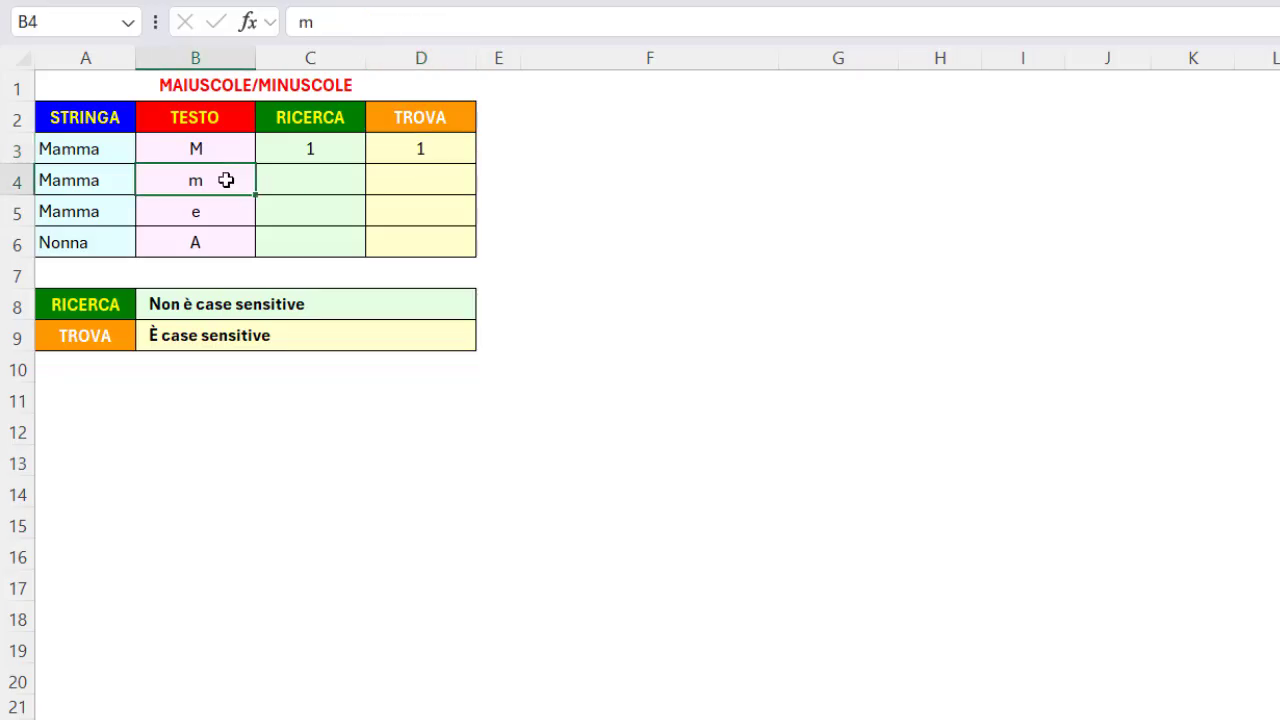
{"action": "left_click", "coordinate": [314, 152]}
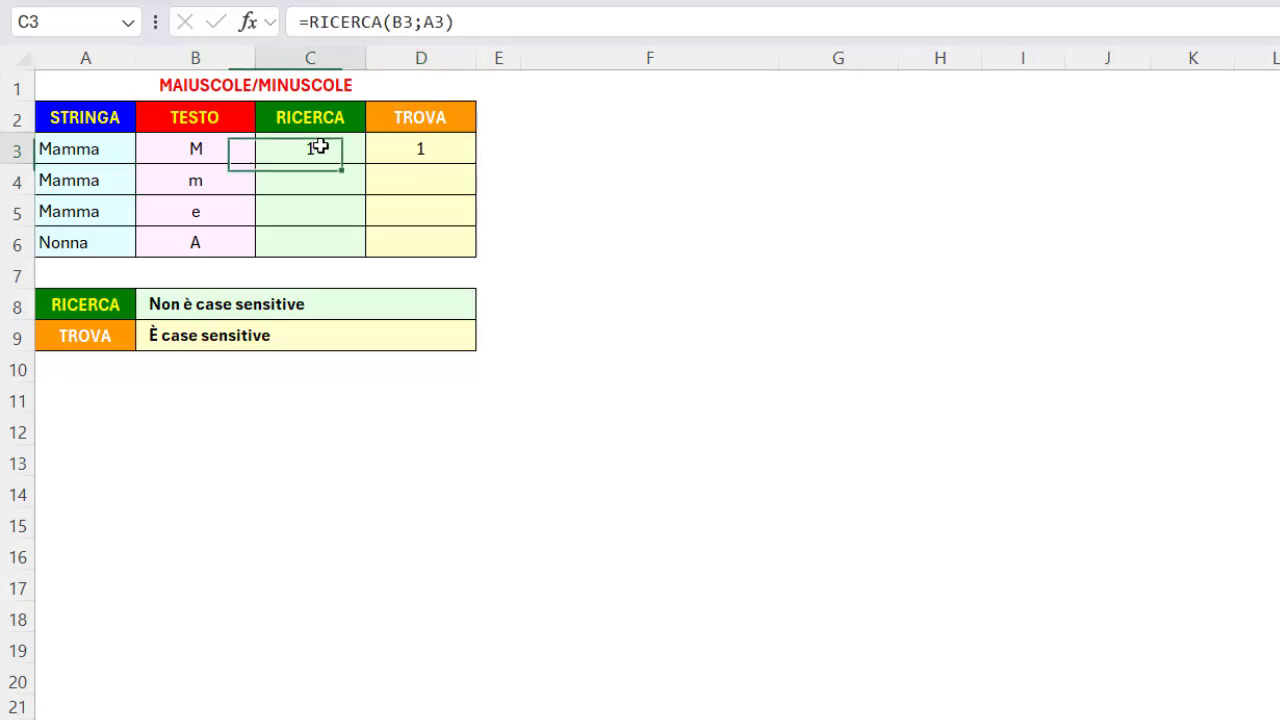
{"action": "left_click_drag", "start_coordinate": [365, 164], "coordinate": [366, 192]}
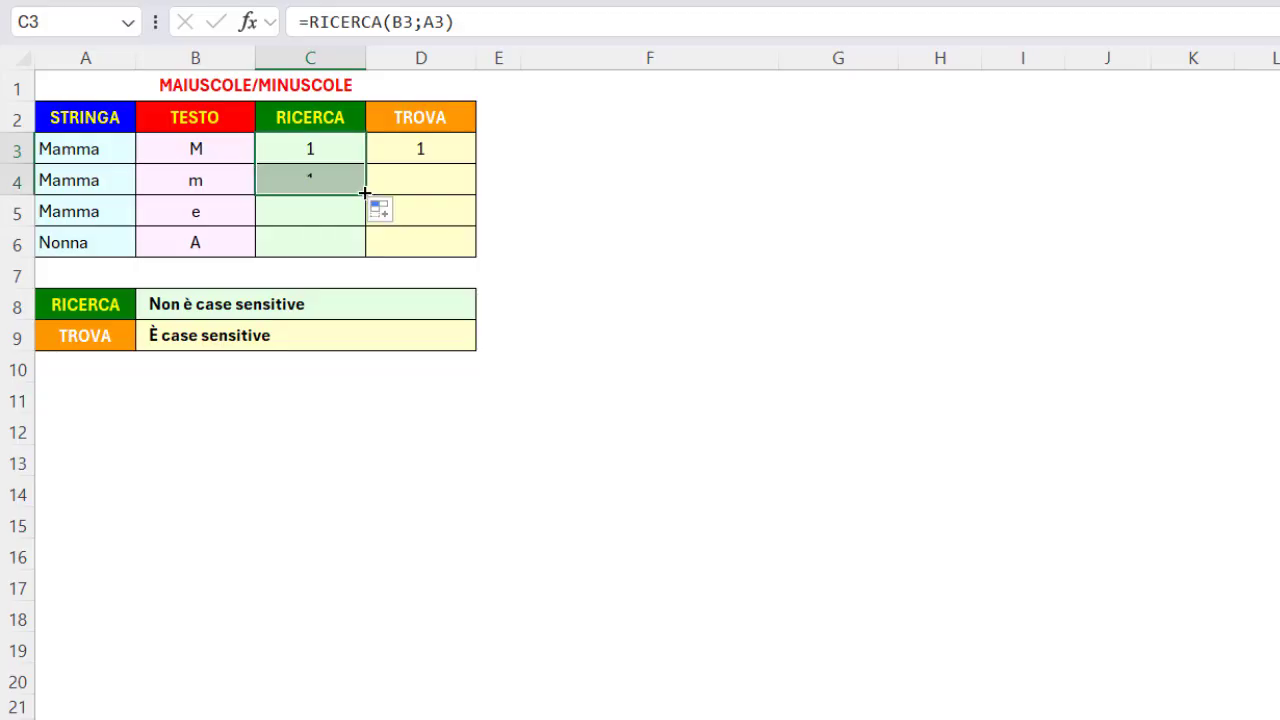
{"action": "left_click", "coordinate": [335, 177]}
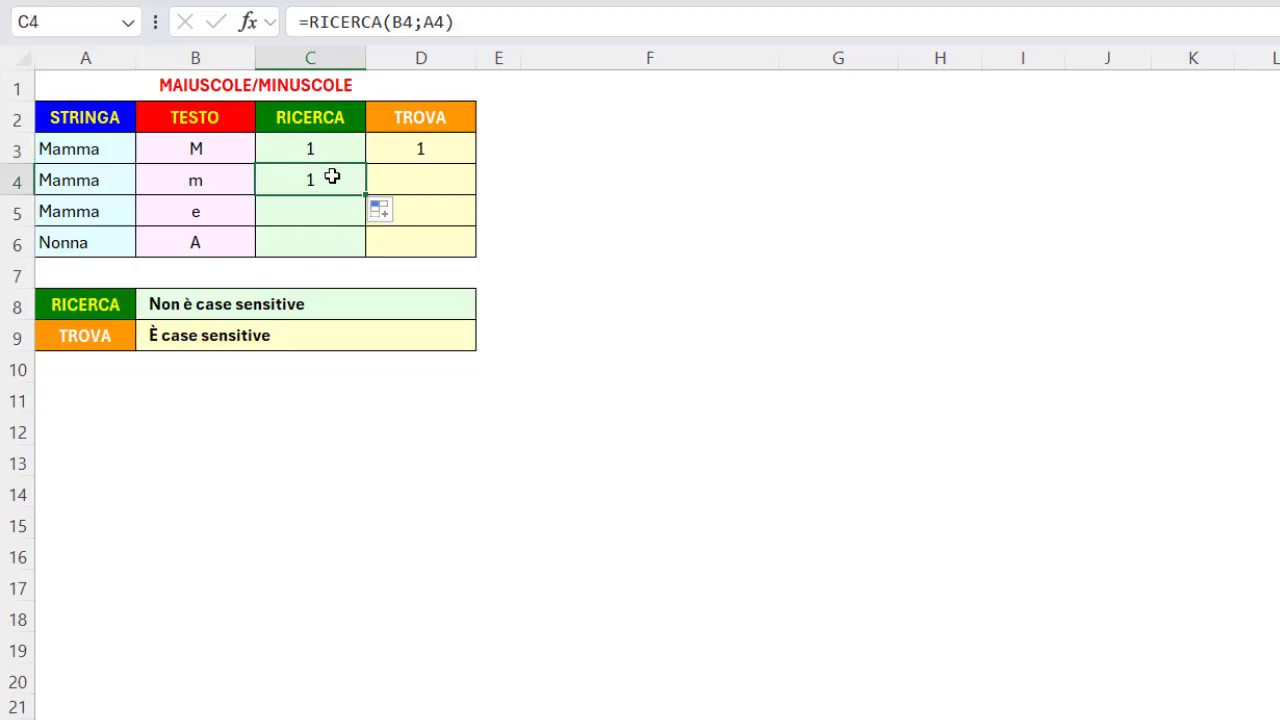
Copy the TROVA formula from D3 down to D4 and check it against the string in A4
{"action": "left_click", "coordinate": [468, 158]}
{"action": "left_click_drag", "start_coordinate": [474, 164], "coordinate": [475, 189]}
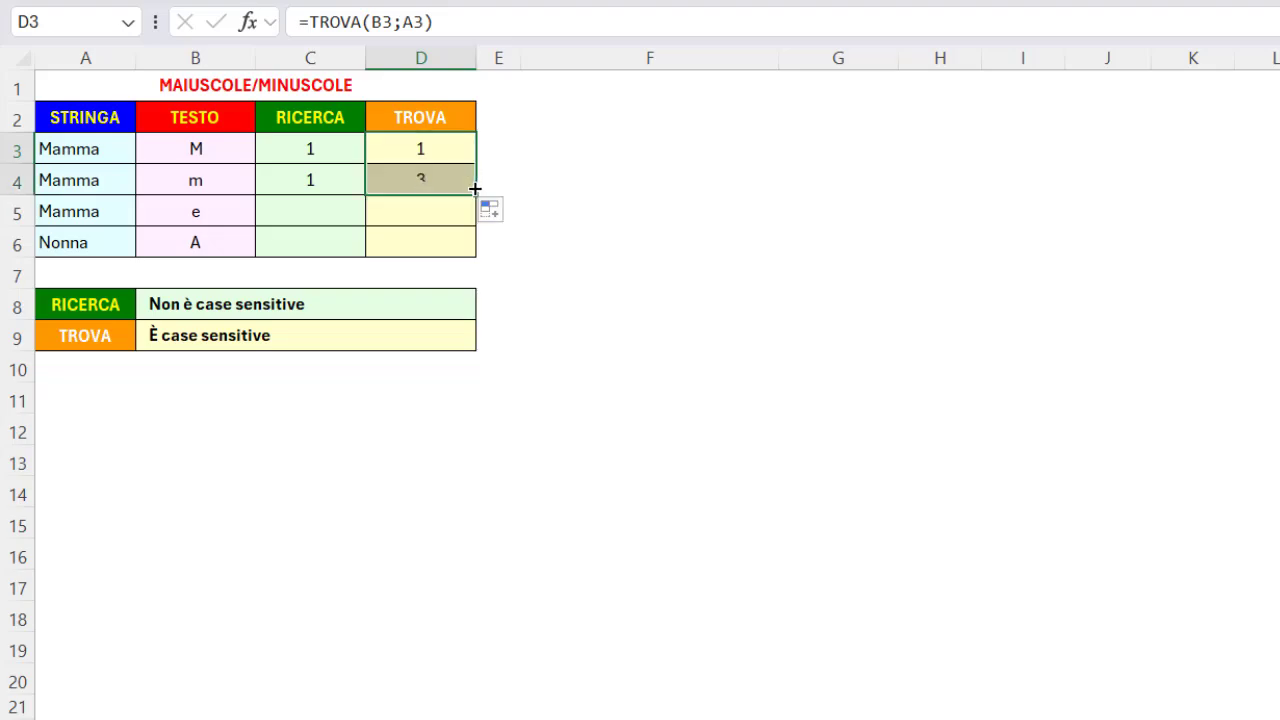
{"action": "left_click", "coordinate": [126, 182]}
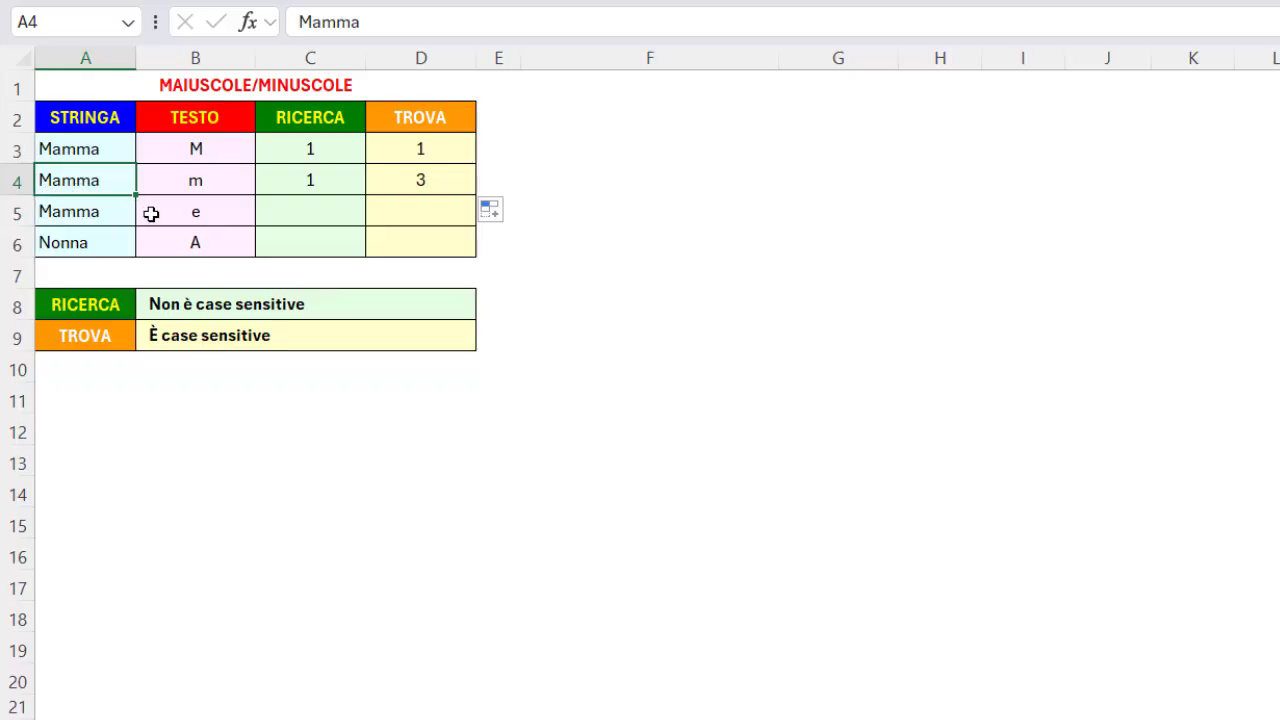
Copy the RICERCA formula from C4 down to C5 to look for the letter e in Mamma
{"action": "left_click", "coordinate": [220, 216]}
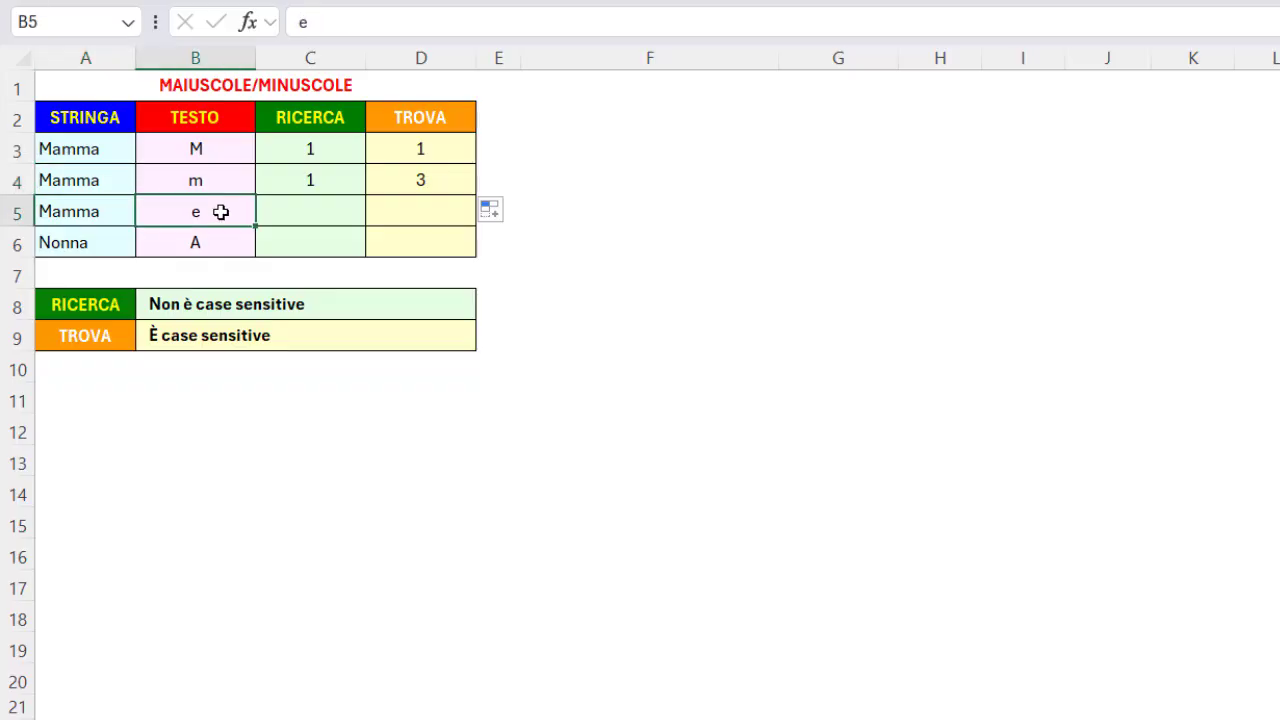
{"action": "left_click", "coordinate": [122, 208]}
{"action": "left_click", "coordinate": [310, 211]}
{"action": "left_click", "coordinate": [350, 179]}
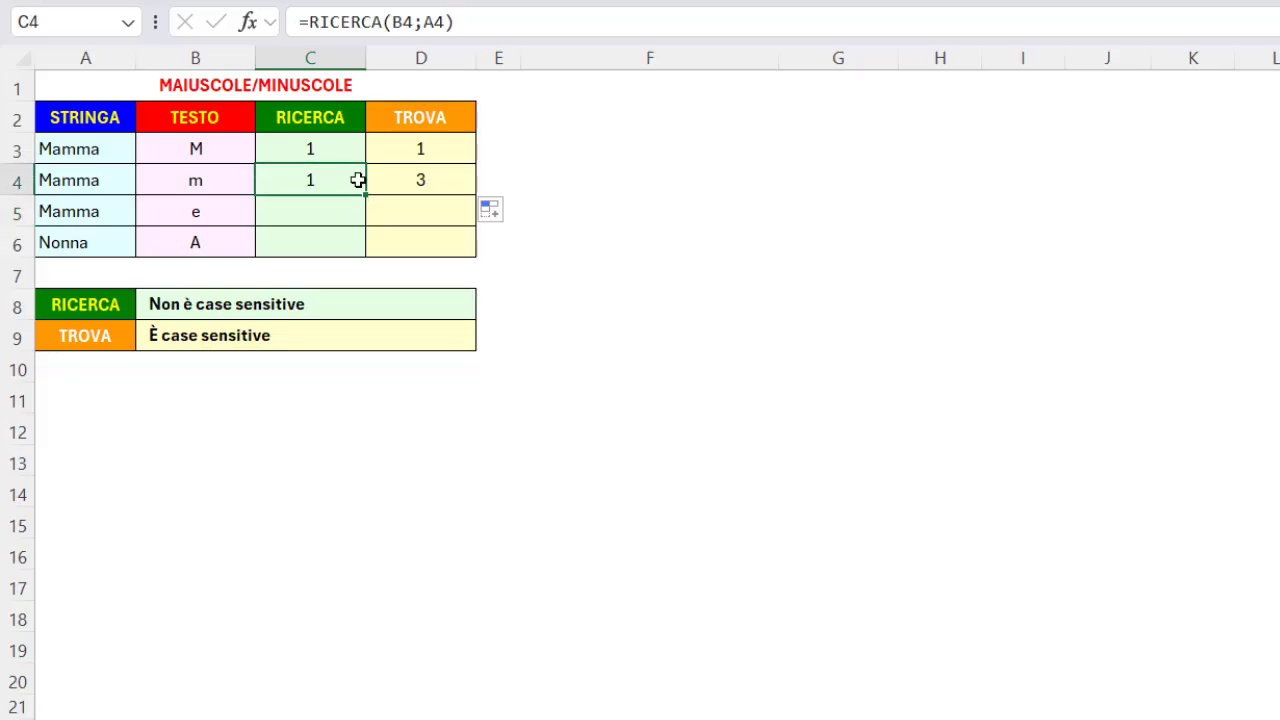
{"action": "left_click_drag", "start_coordinate": [363, 194], "coordinate": [355, 218]}
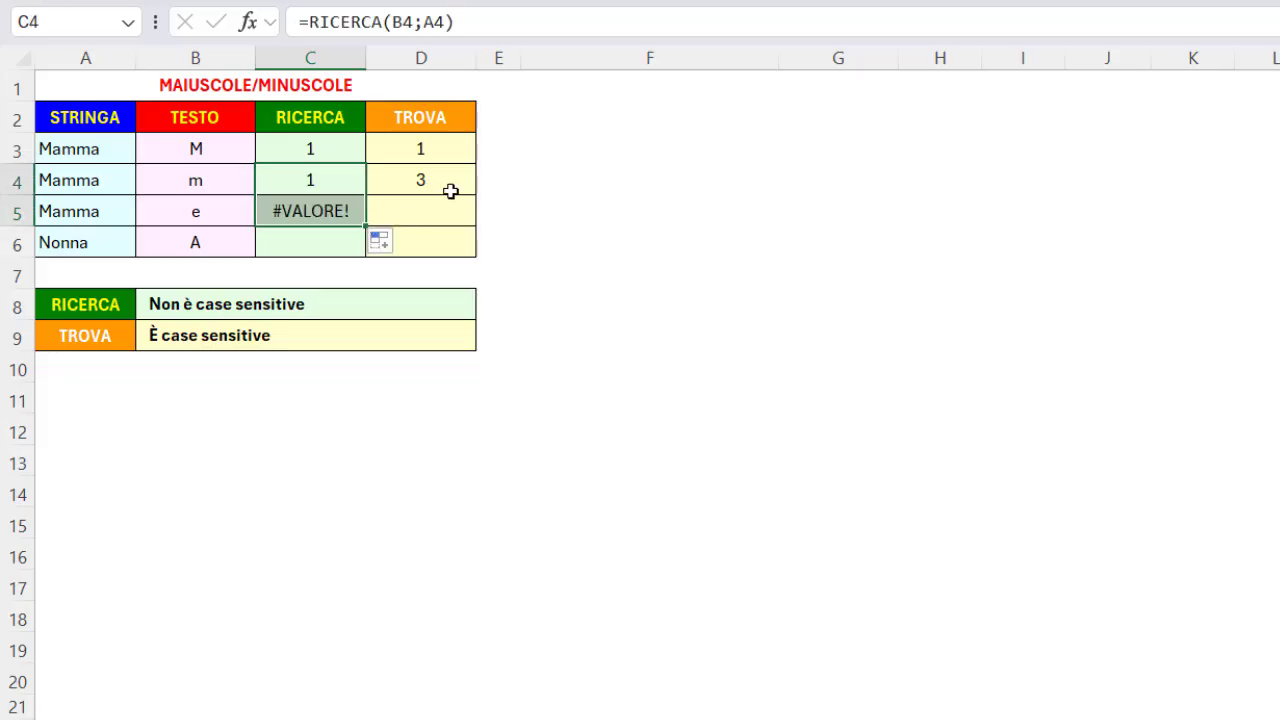
Complete the MAIUSCOLE/MINUSCOLE table by copying the TROVA formula from D4 down to D6 and the RICERCA formula from C5 to C6
{"action": "left_click", "coordinate": [455, 185]}
{"action": "left_click_drag", "start_coordinate": [473, 196], "coordinate": [449, 214]}
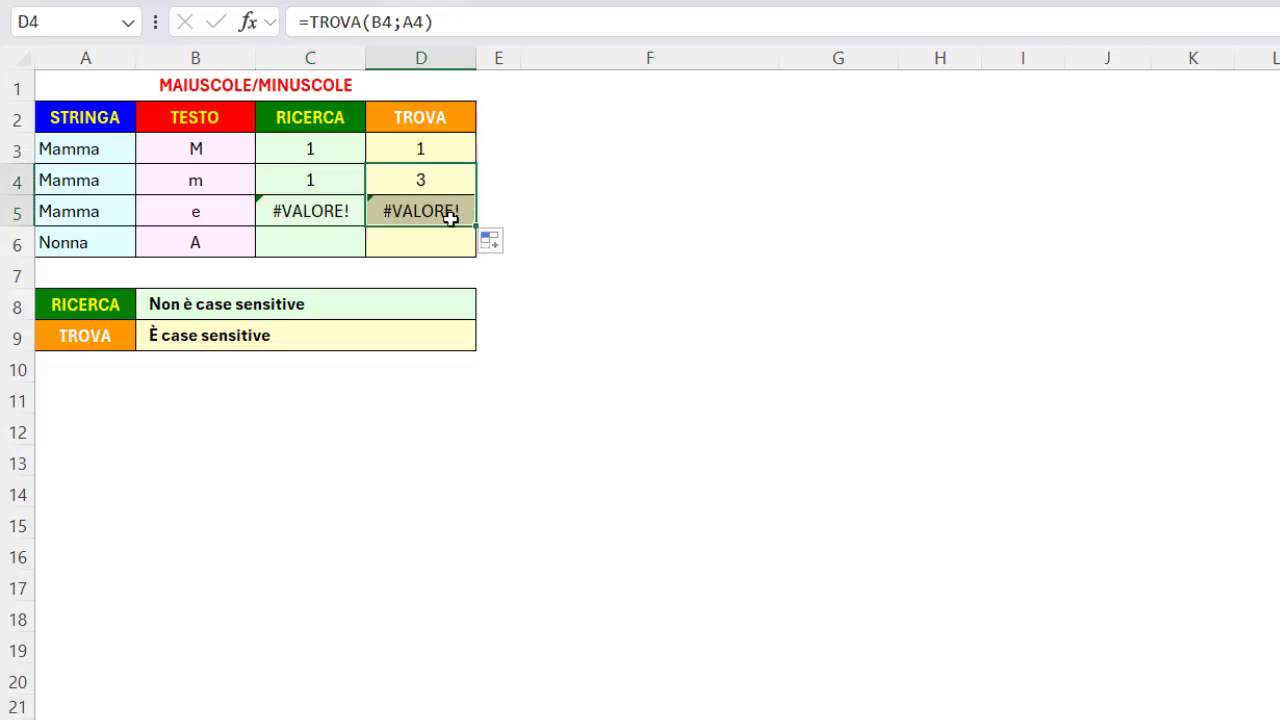
{"action": "left_click", "coordinate": [221, 245]}
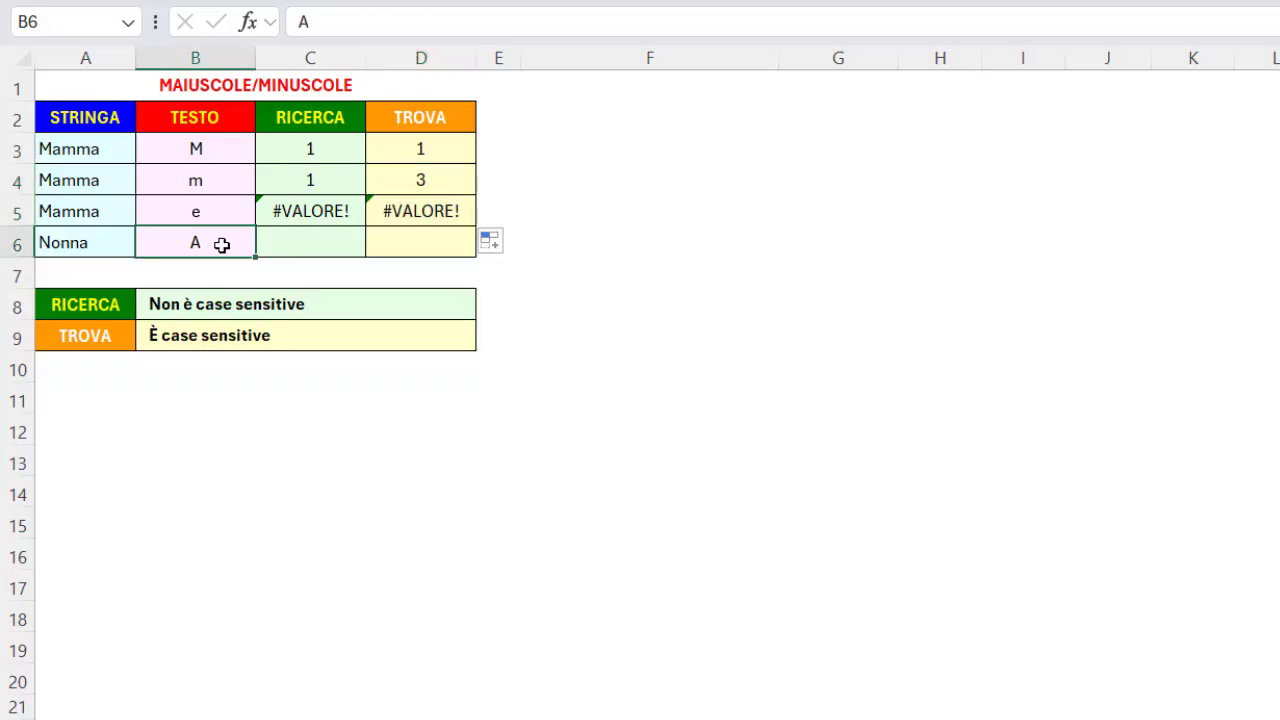
{"action": "left_click", "coordinate": [114, 243]}
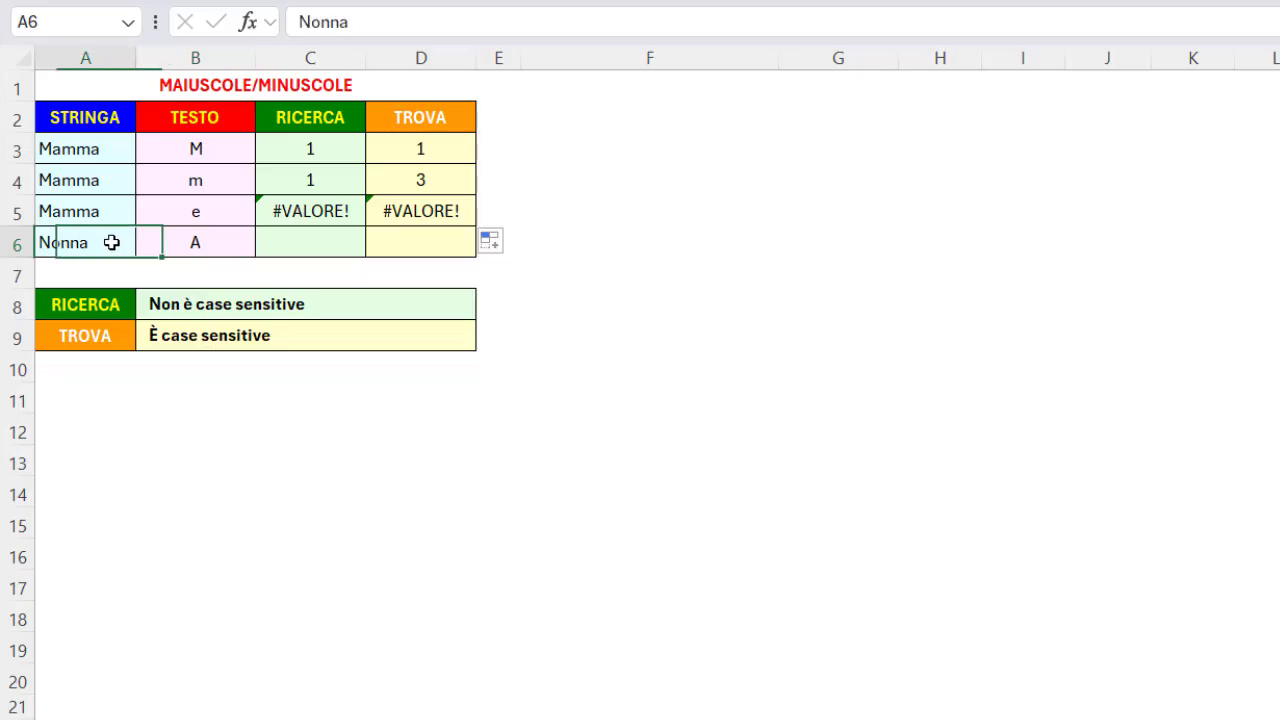
{"action": "left_click", "coordinate": [320, 211]}
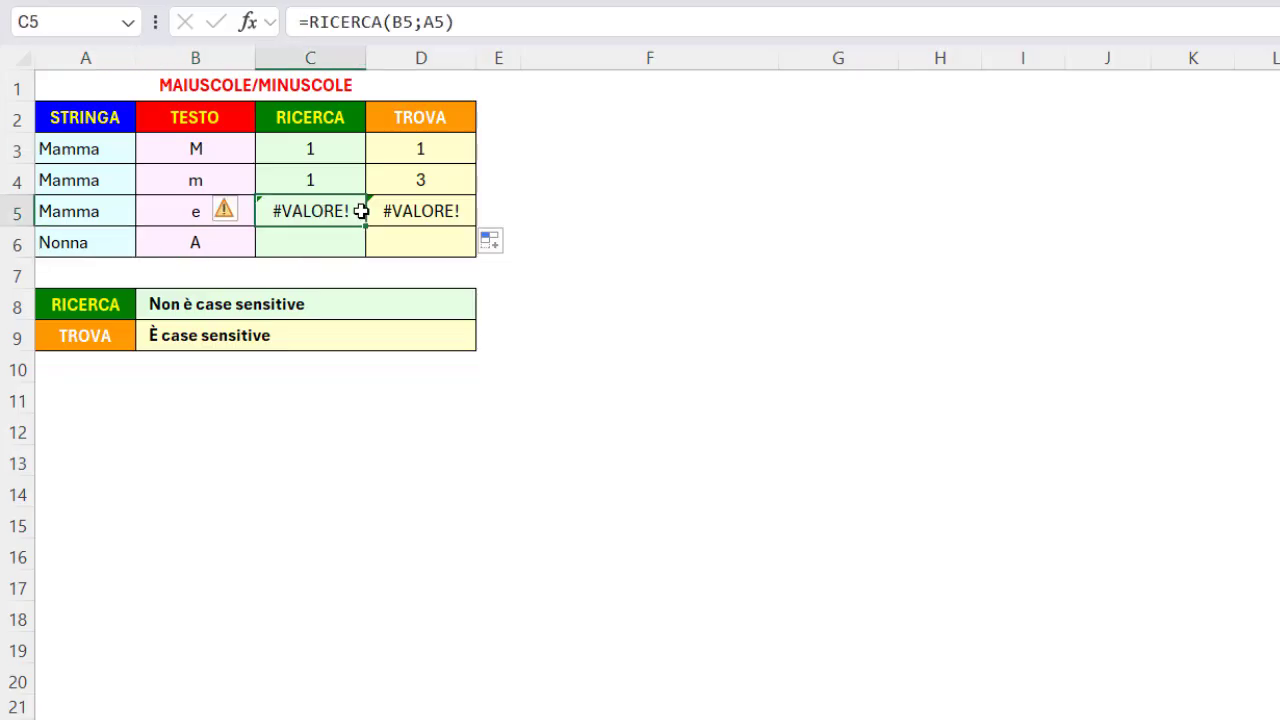
{"action": "left_click_drag", "start_coordinate": [364, 229], "coordinate": [364, 252]}
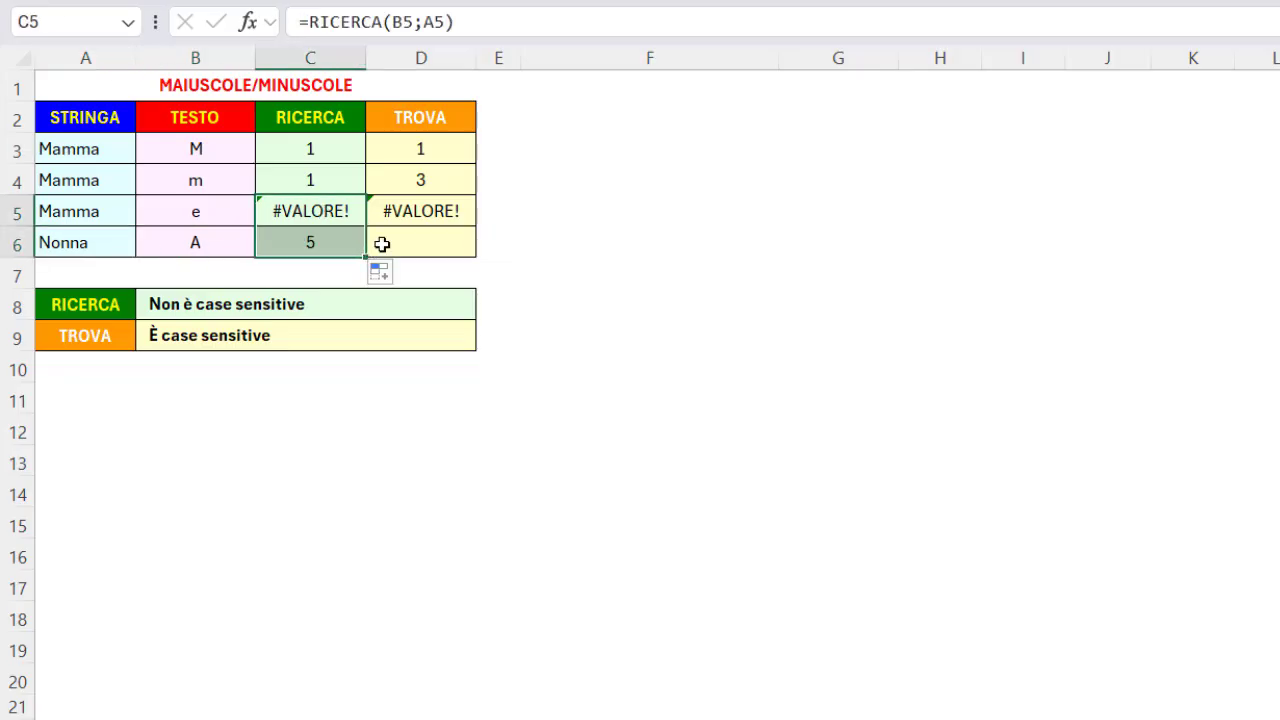
{"action": "left_click", "coordinate": [452, 213]}
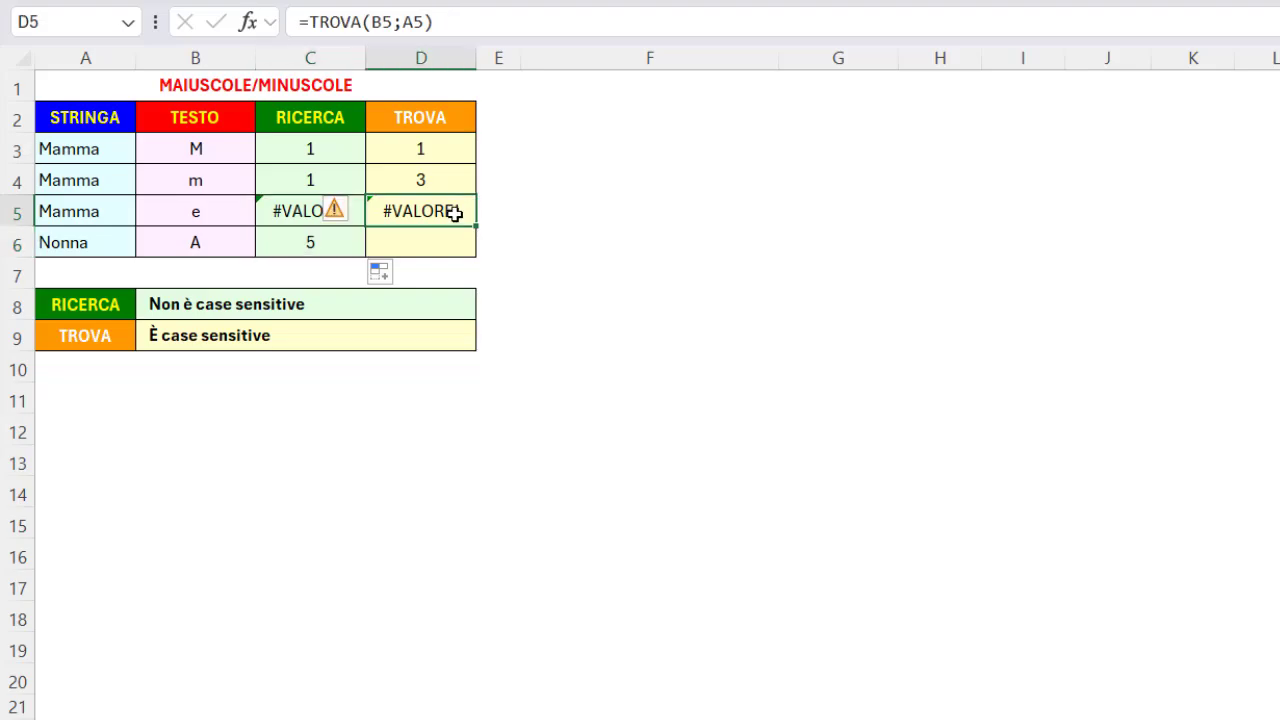
{"action": "left_click_drag", "start_coordinate": [473, 226], "coordinate": [473, 257]}
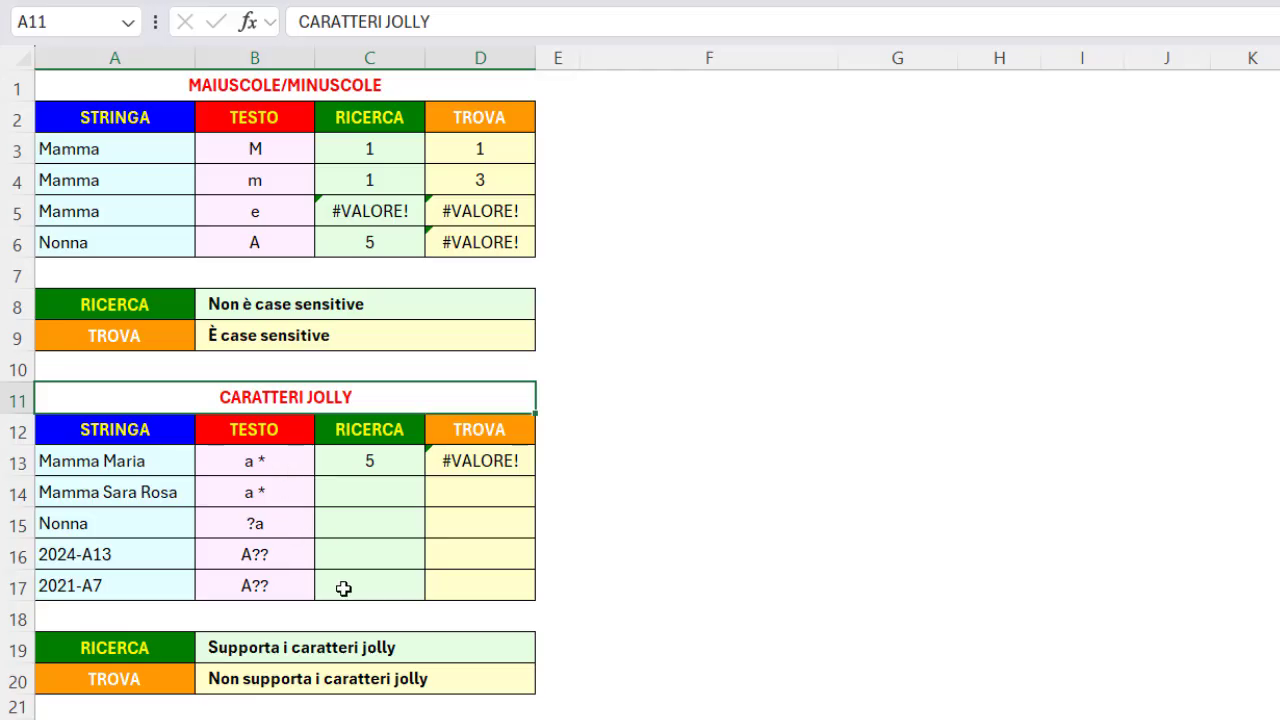
Copy the TROVA formula from D13 down to D17 in the CARATTERI JOLLY table
{"action": "left_click", "coordinate": [450, 680]}
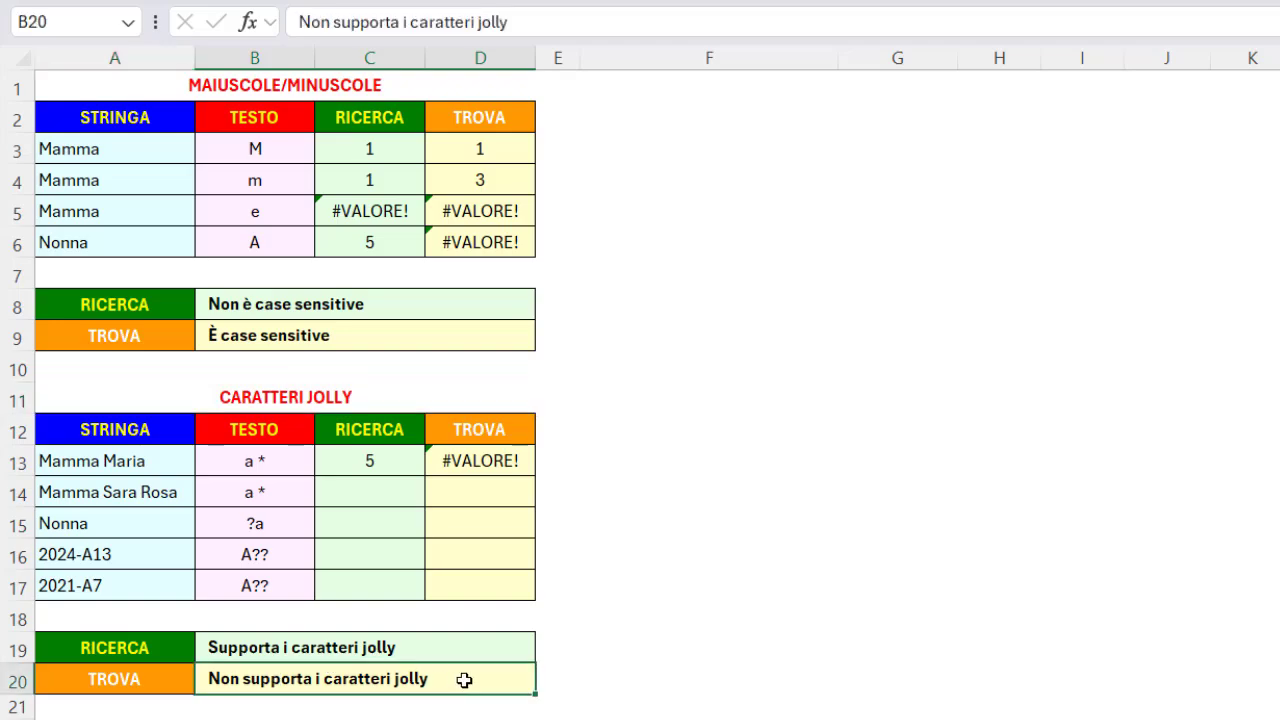
{"action": "left_click", "coordinate": [495, 461]}
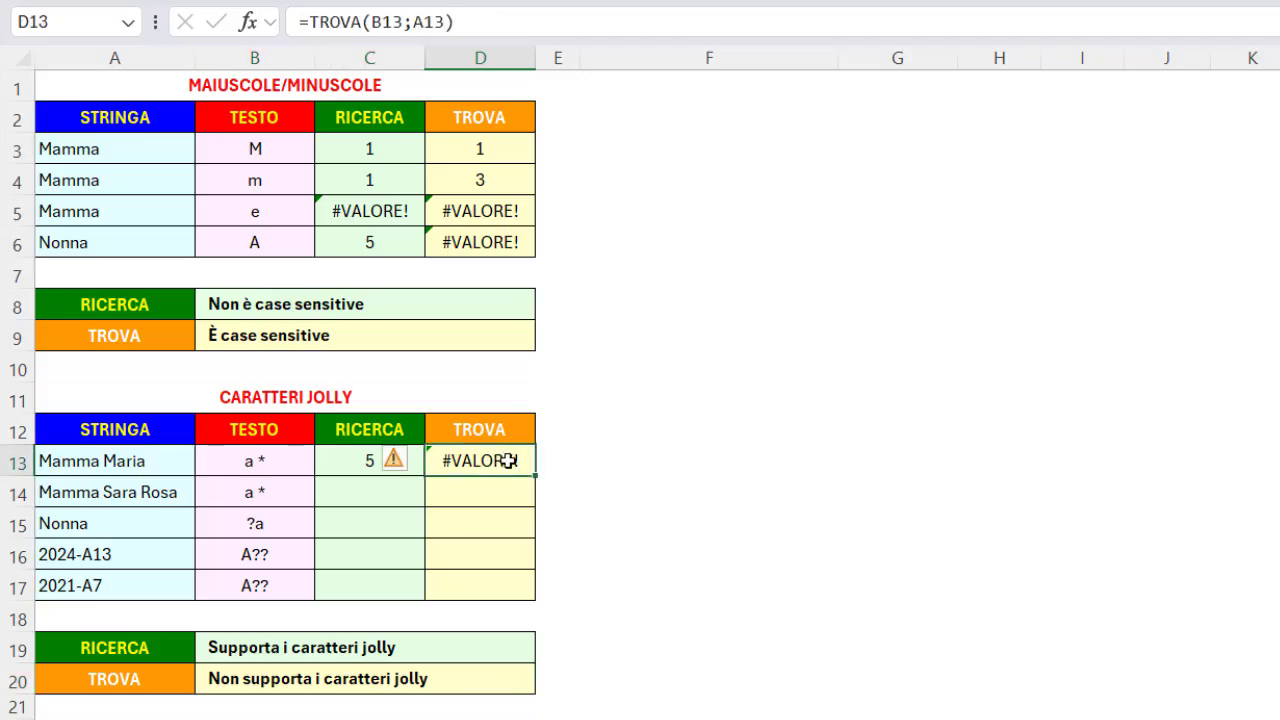
{"action": "left_click_drag", "start_coordinate": [536, 476], "coordinate": [514, 594]}
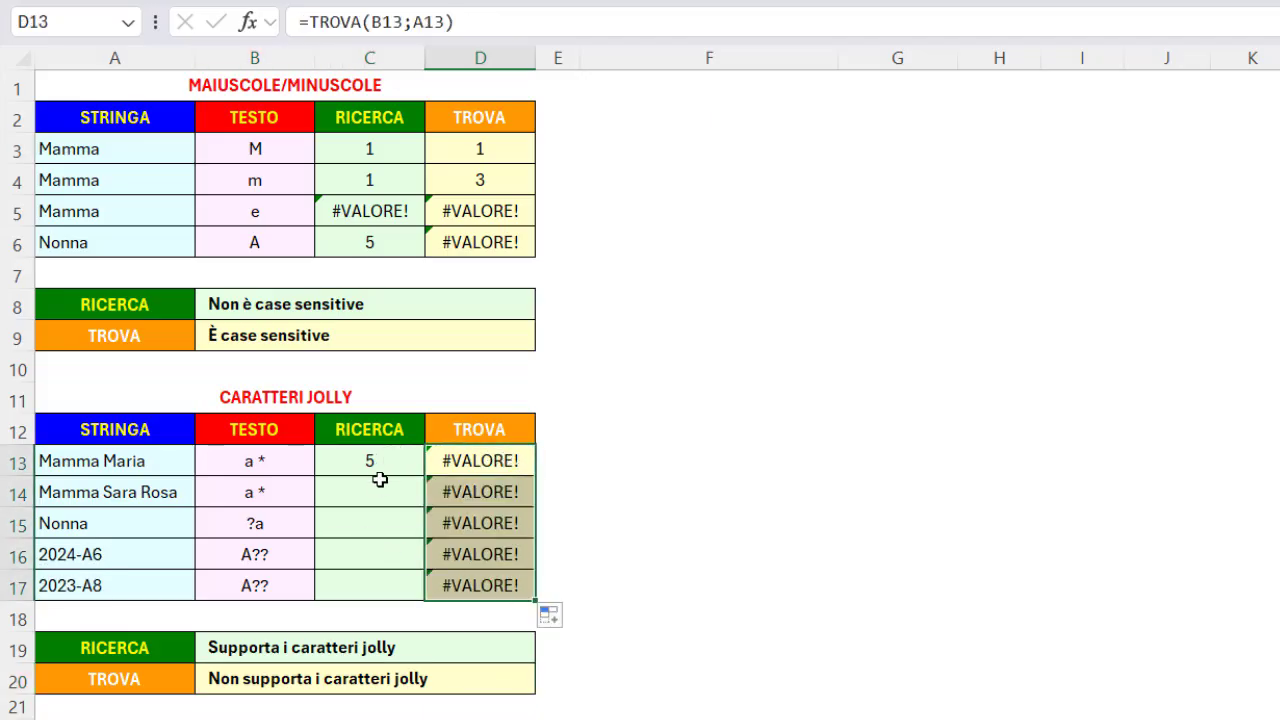
Check the RICERCA formula in C13 against its a * search text, and copy it down to C14
{"action": "left_click", "coordinate": [406, 458]}
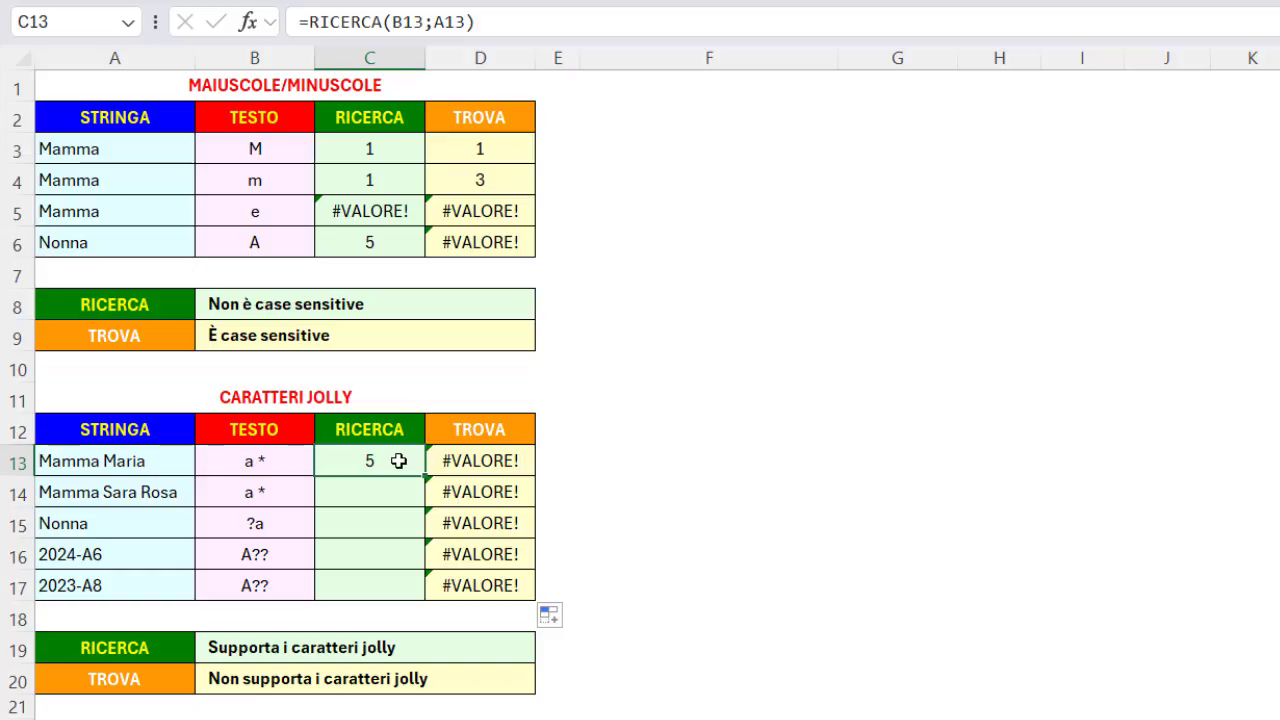
{"action": "left_click", "coordinate": [262, 468]}
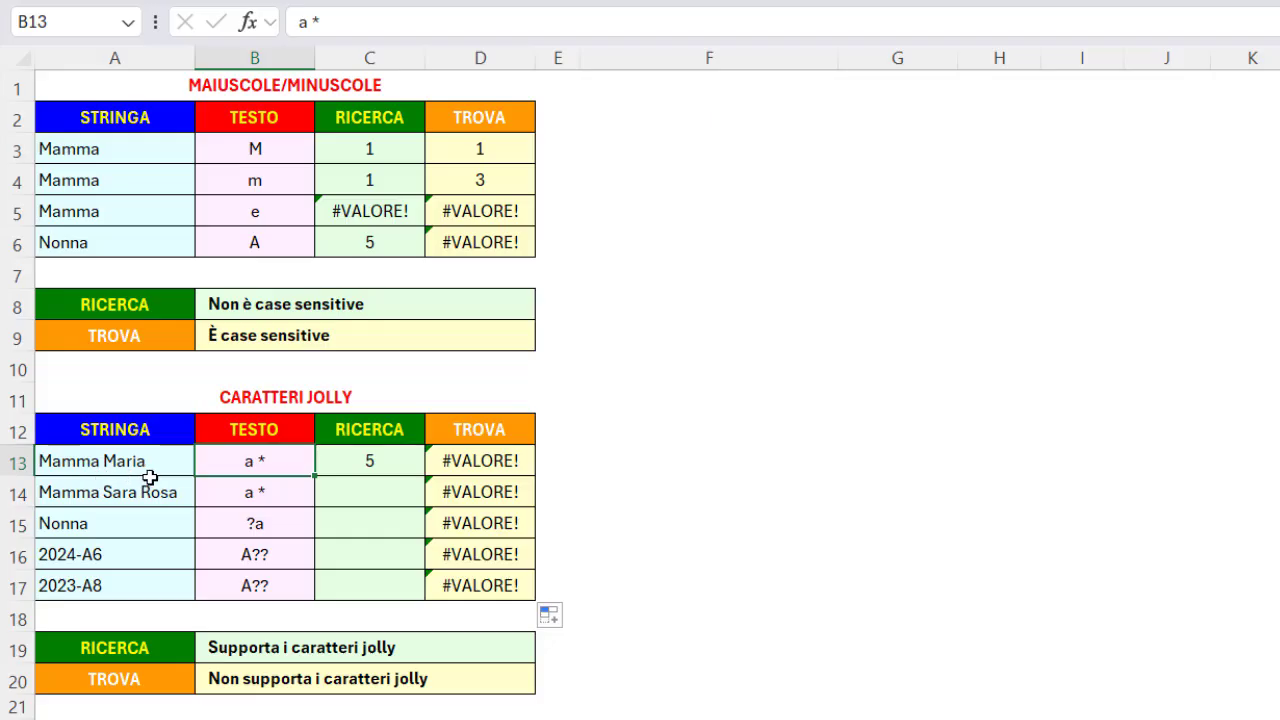
{"action": "left_click", "coordinate": [284, 491]}
{"action": "left_click", "coordinate": [380, 460]}
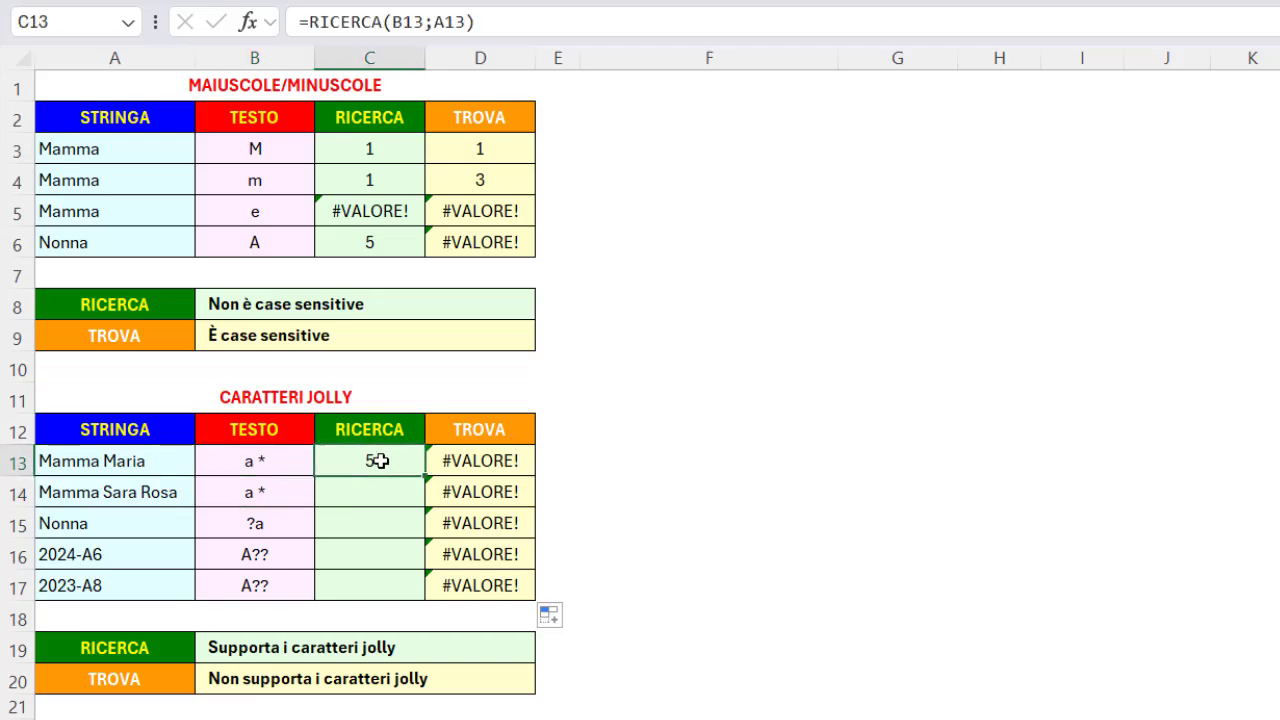
{"action": "left_click_drag", "start_coordinate": [425, 476], "coordinate": [420, 503]}
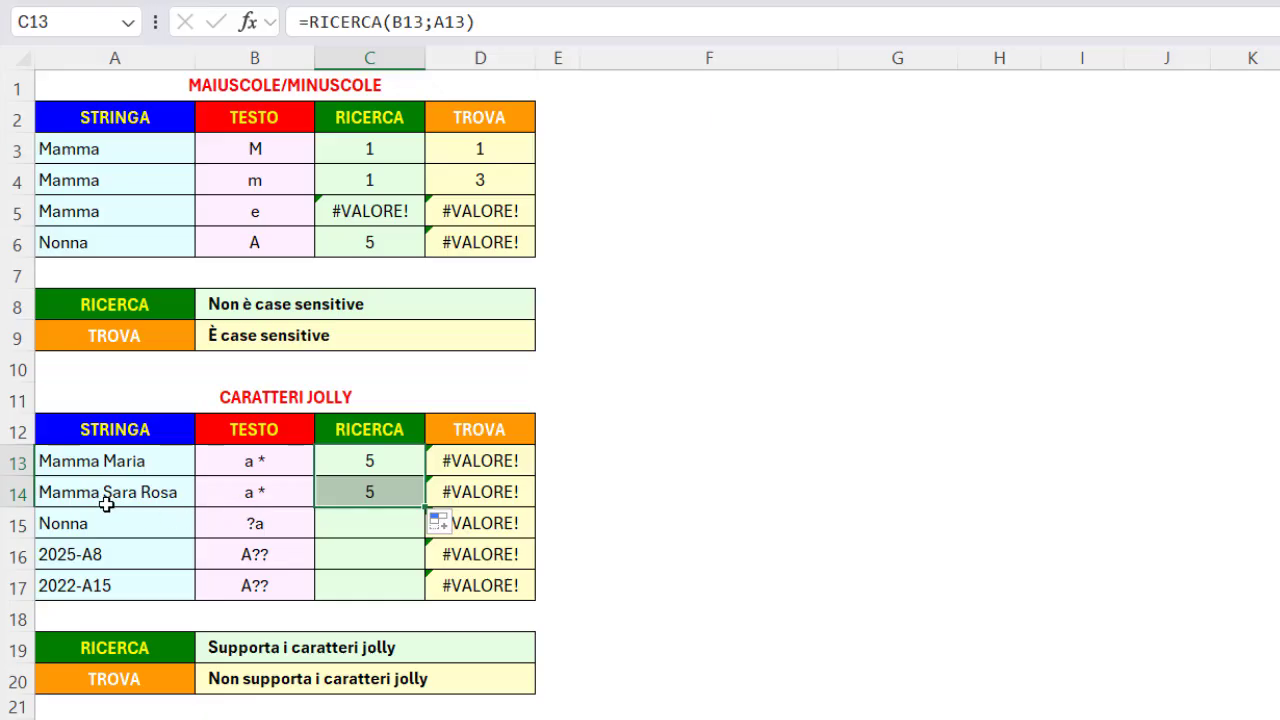
Copy the RICERCA formula from C14 down to C17 to search with the ?a and A?? patterns
{"action": "left_click", "coordinate": [287, 524]}
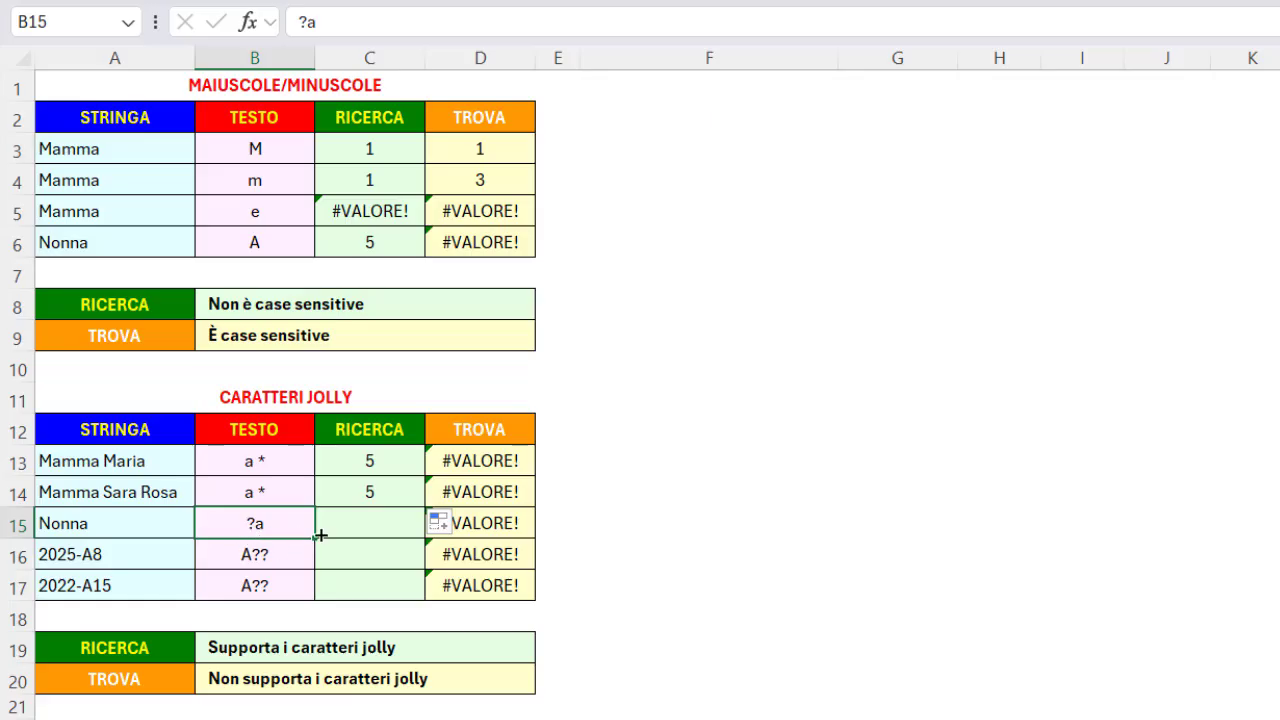
{"action": "left_click", "coordinate": [375, 492]}
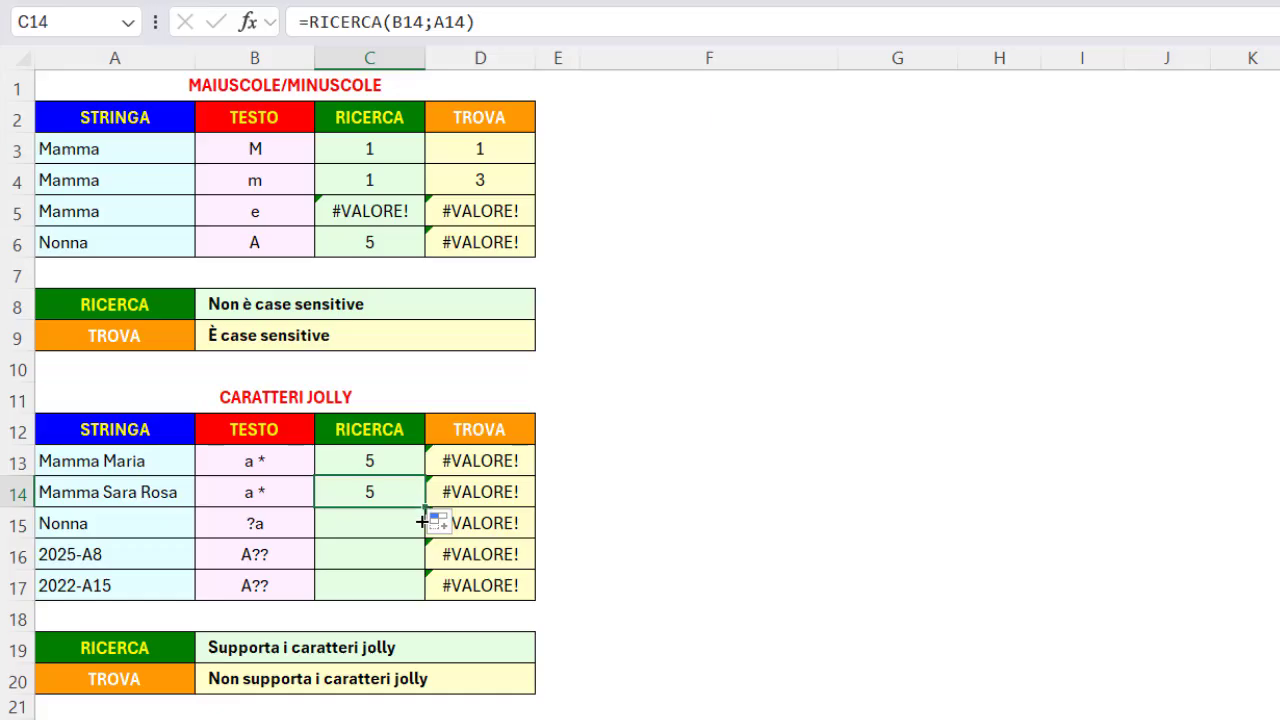
{"action": "left_click_drag", "start_coordinate": [424, 509], "coordinate": [421, 535]}
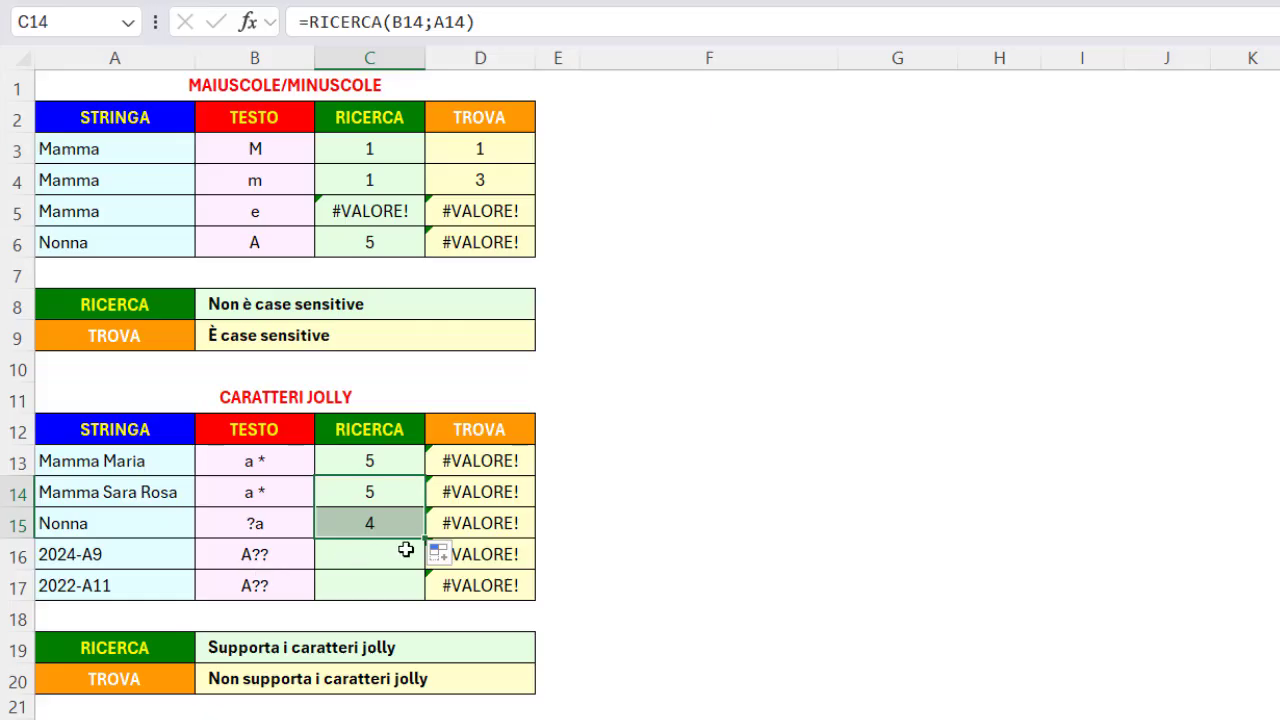
{"action": "left_click_drag", "start_coordinate": [426, 541], "coordinate": [420, 568]}
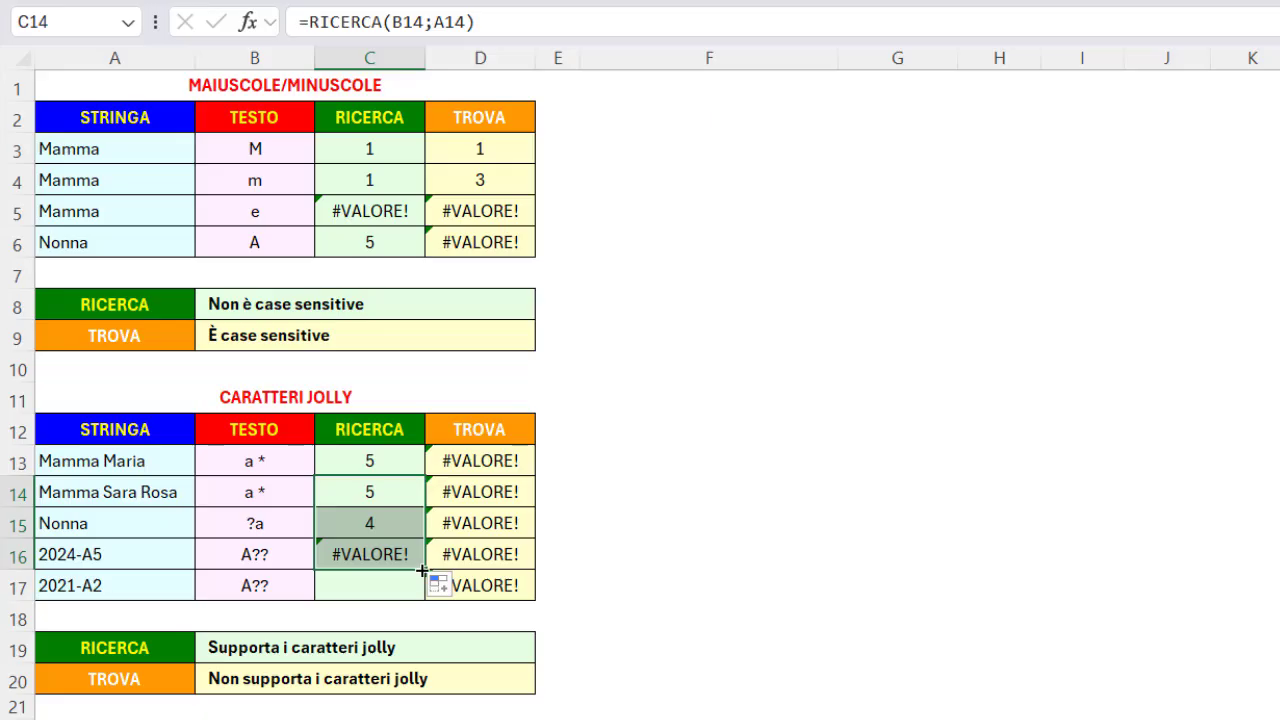
{"action": "left_click_drag", "start_coordinate": [425, 570], "coordinate": [420, 598]}
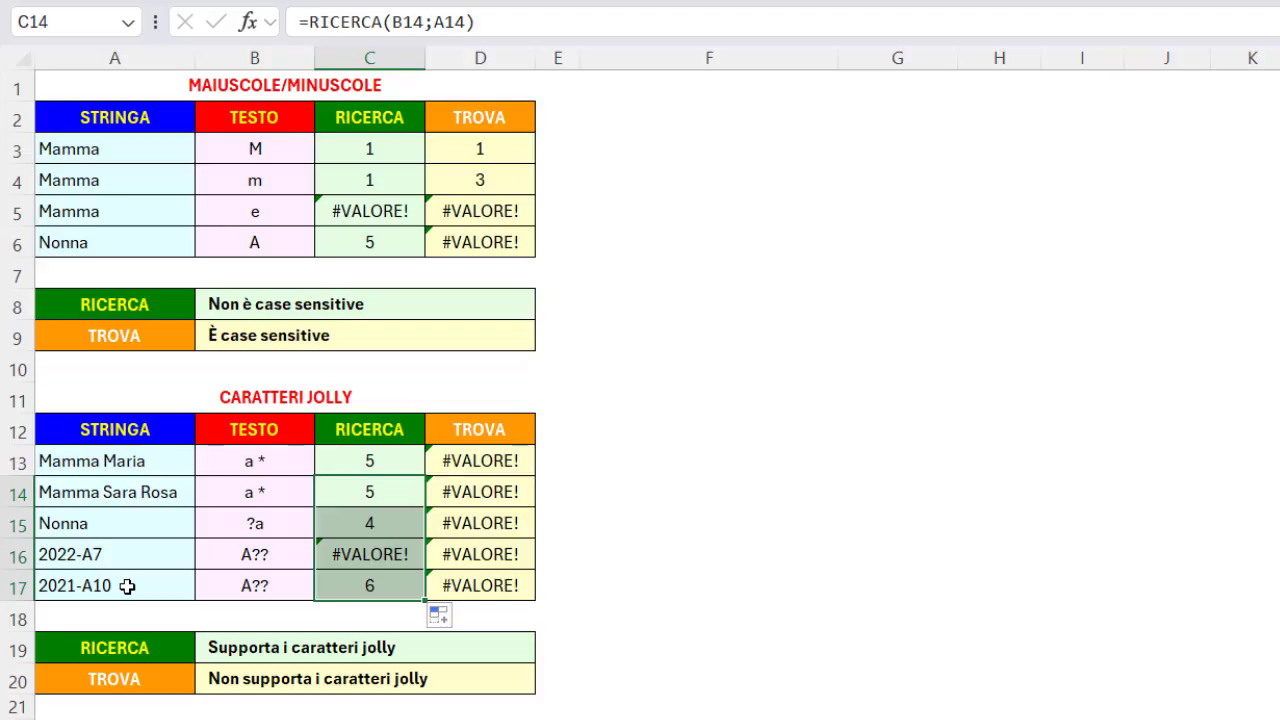
Recalculate the sheet several times to compare how RICERCA handles the A?? pattern with different codes in A16 and A17
{"action": "left_click", "coordinate": [337, 586]}
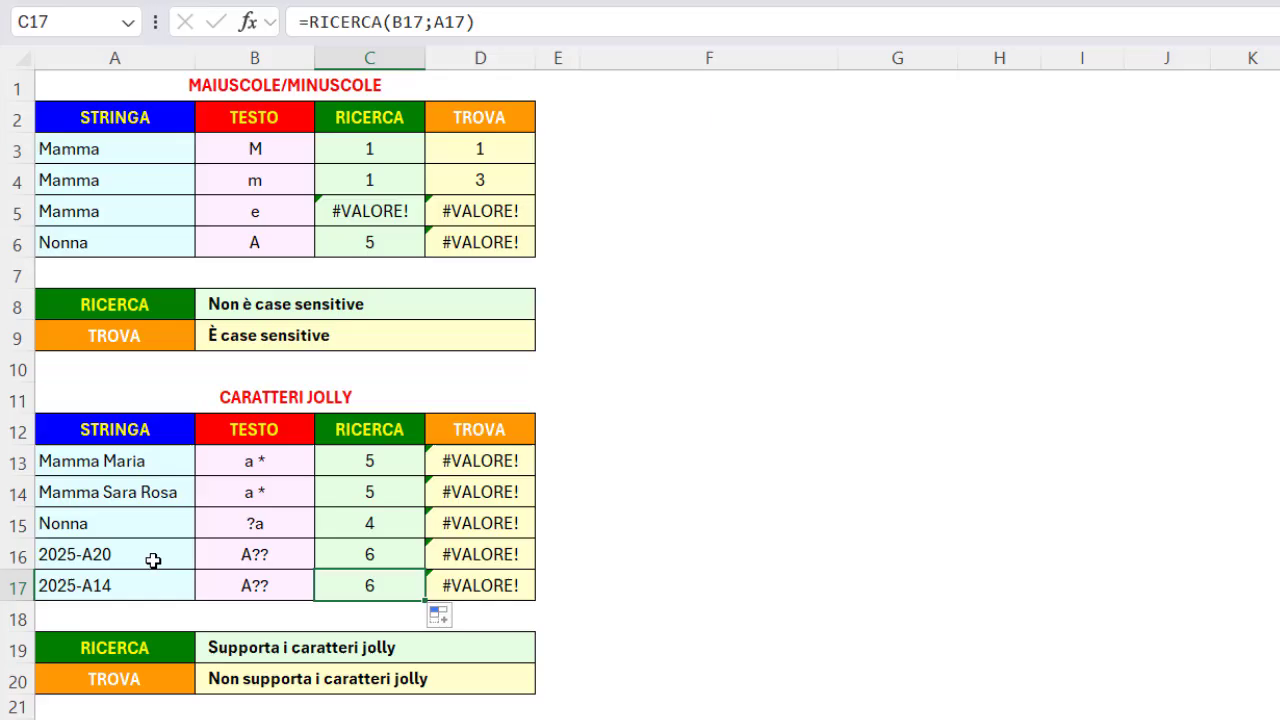
{"action": "key", "text": "F9"}
{"action": "key", "text": "F9"}
{"action": "key", "text": "F9"}
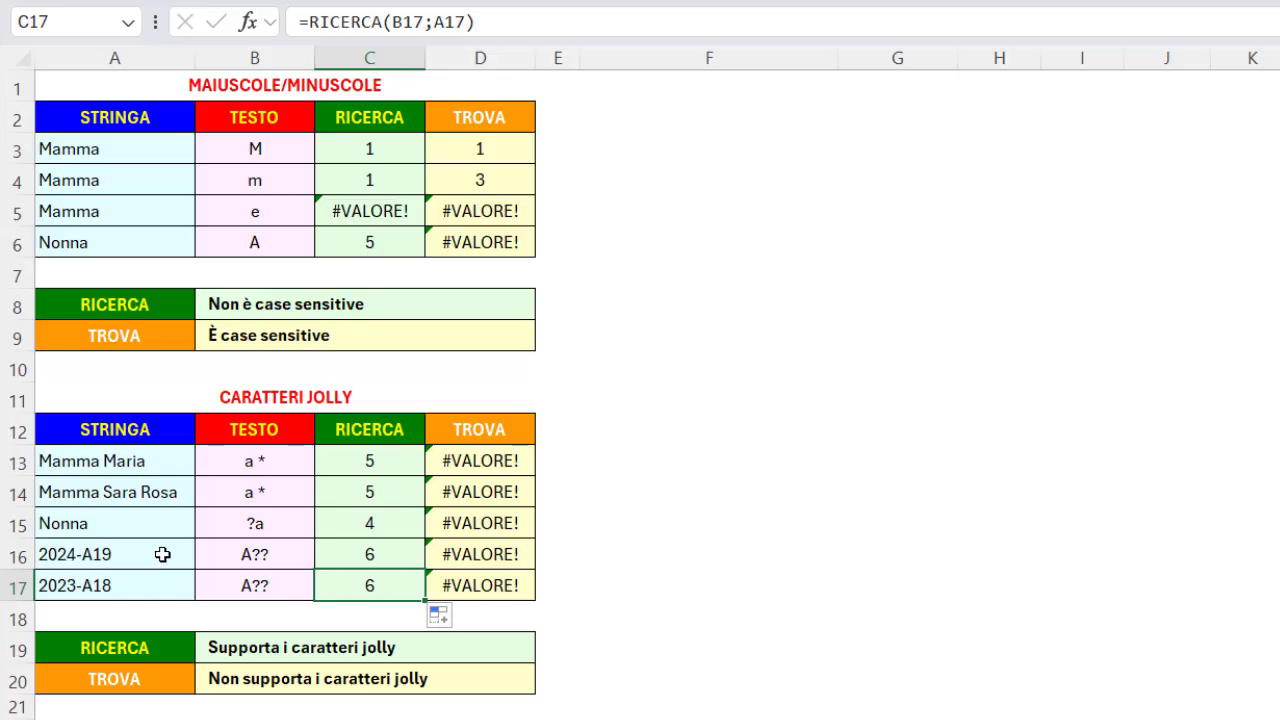
{"action": "key", "text": "F9"}
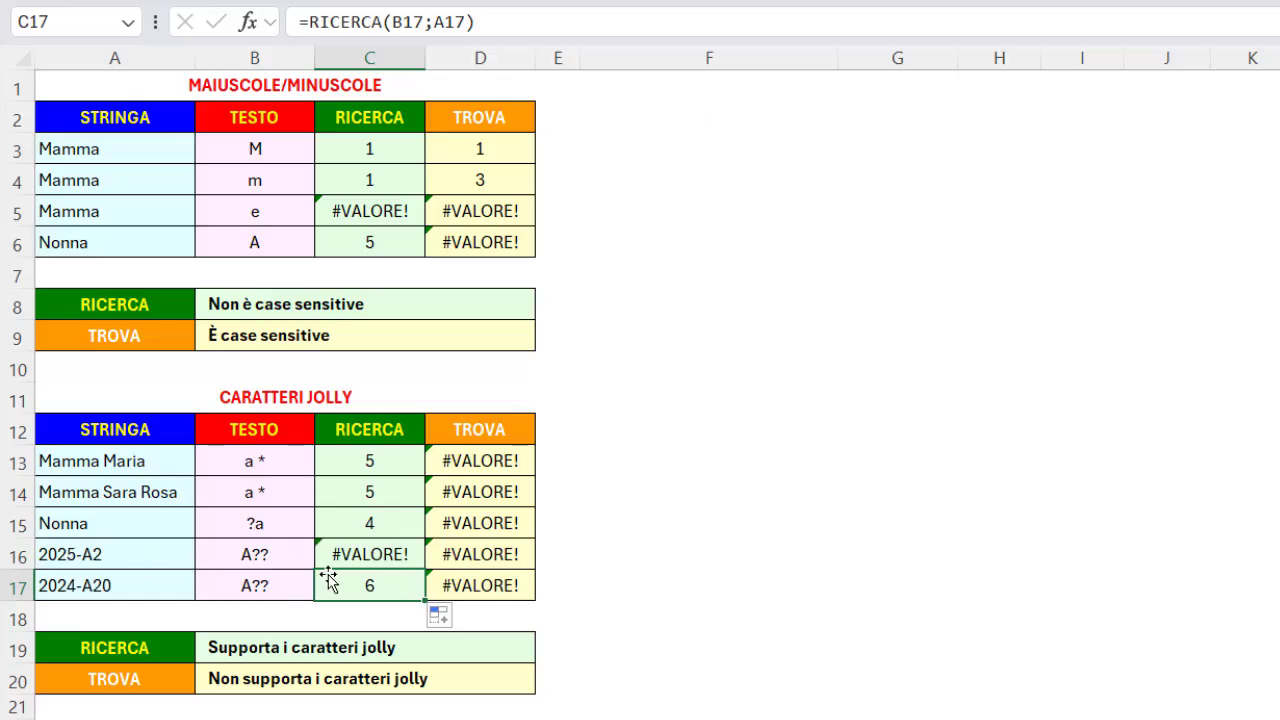
{"action": "key", "text": "F9"}
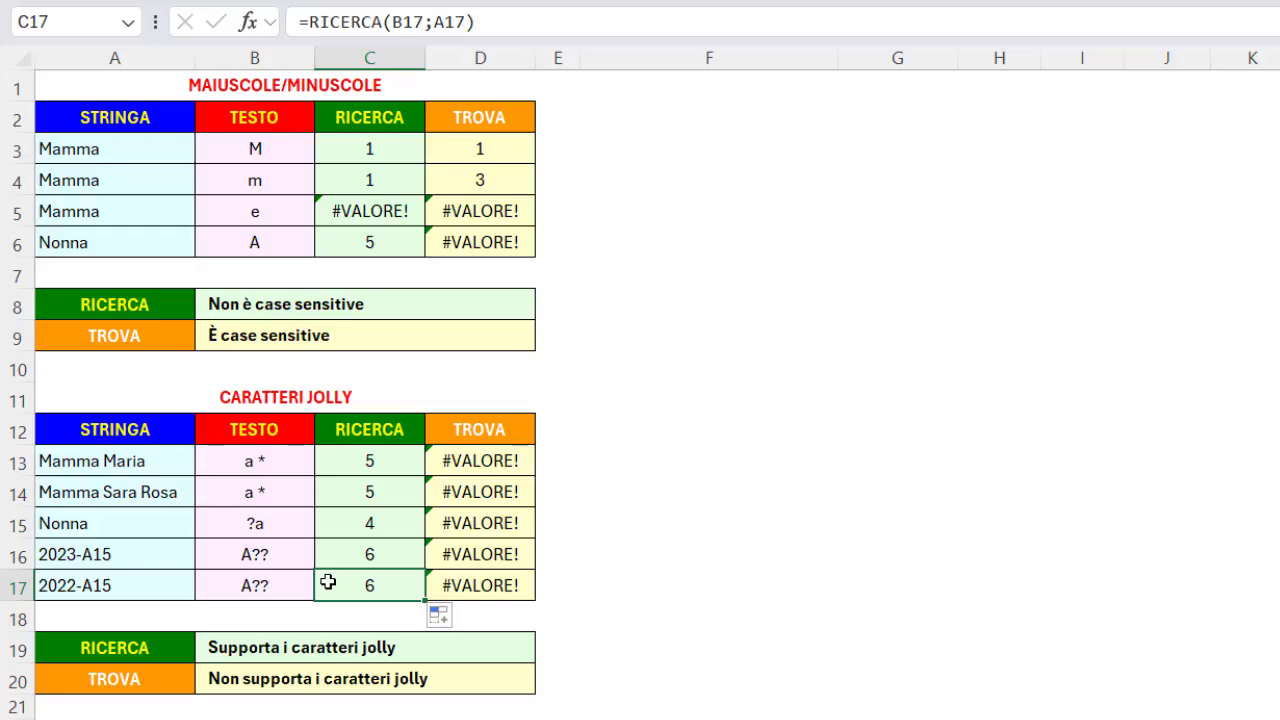
Try the search pattern |~*~*~*| in G1 for the hotel list, and set it back to |~*~*~*~*~*|
{"action": "left_click", "coordinate": [459, 88]}
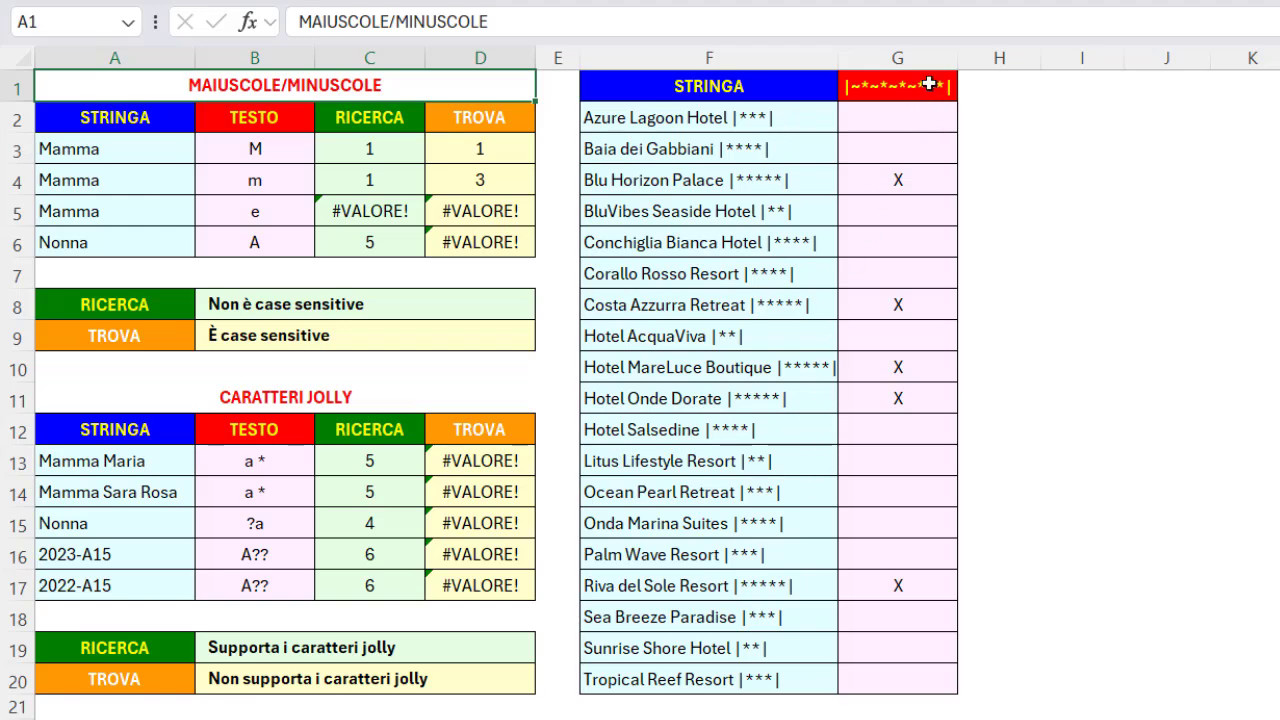
{"action": "left_click", "coordinate": [950, 85]}
{"action": "left_click", "coordinate": [968, 88]}
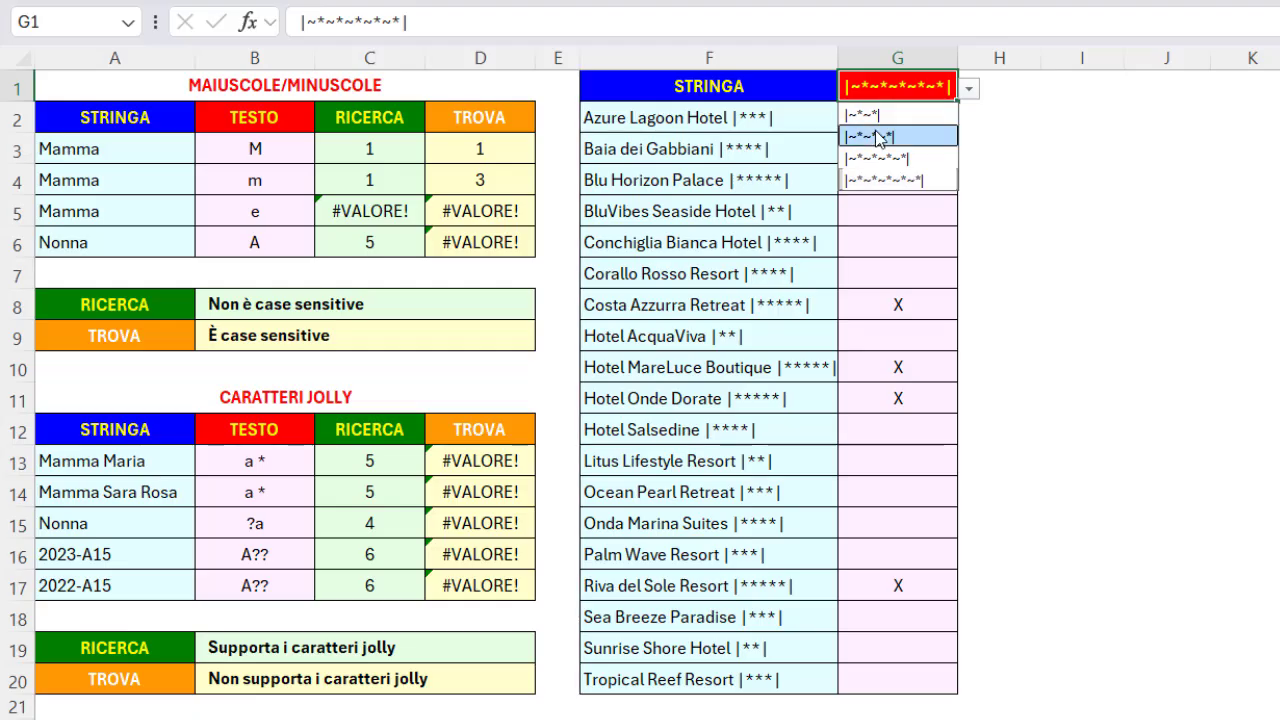
{"action": "left_click", "coordinate": [880, 136]}
{"action": "left_click", "coordinate": [968, 88]}
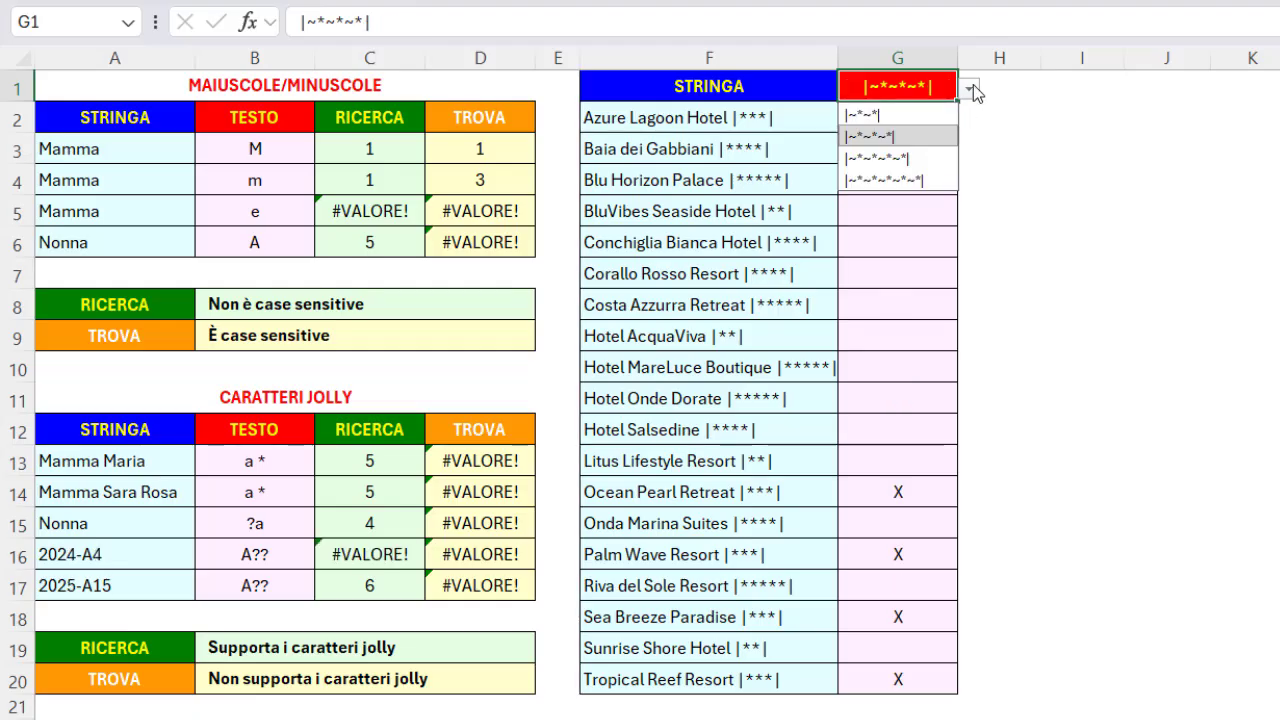
{"action": "left_click", "coordinate": [878, 180]}
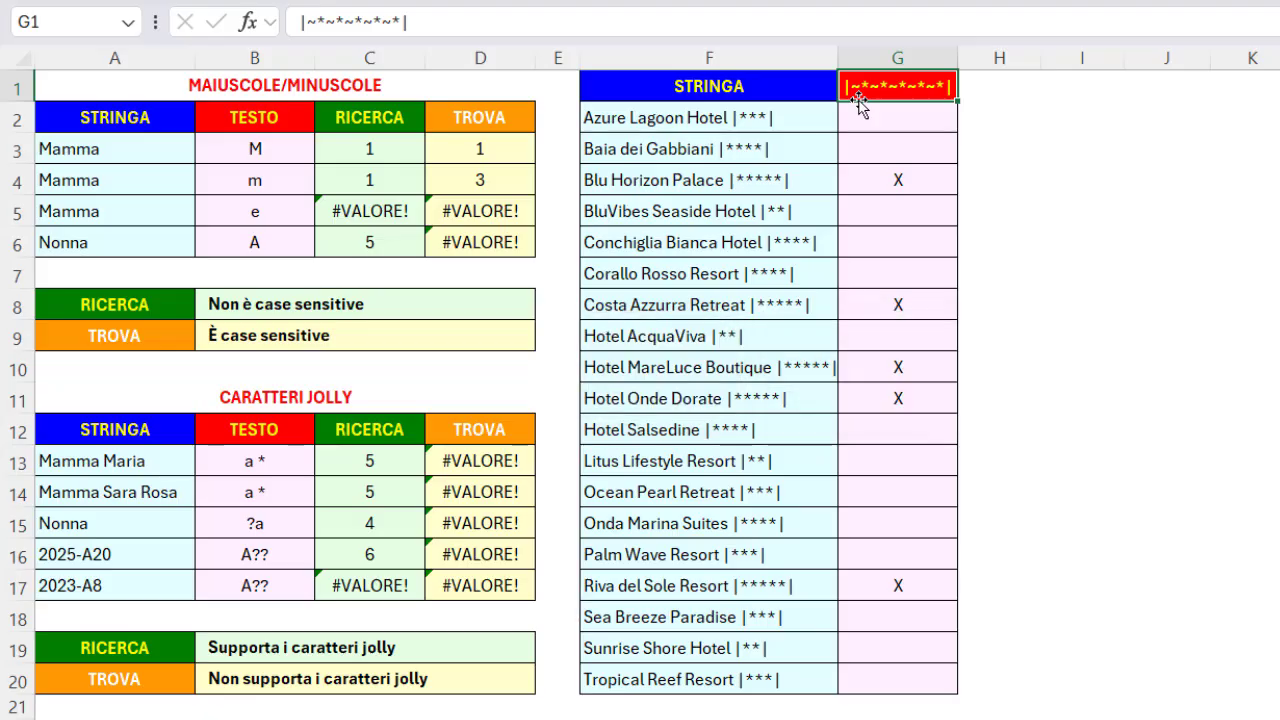
Examine the G2 formula part by part: the RICERCA call, the SE.ERRORE wrapper, and the SE test with its two outcomes
{"action": "left_click", "coordinate": [858, 118]}
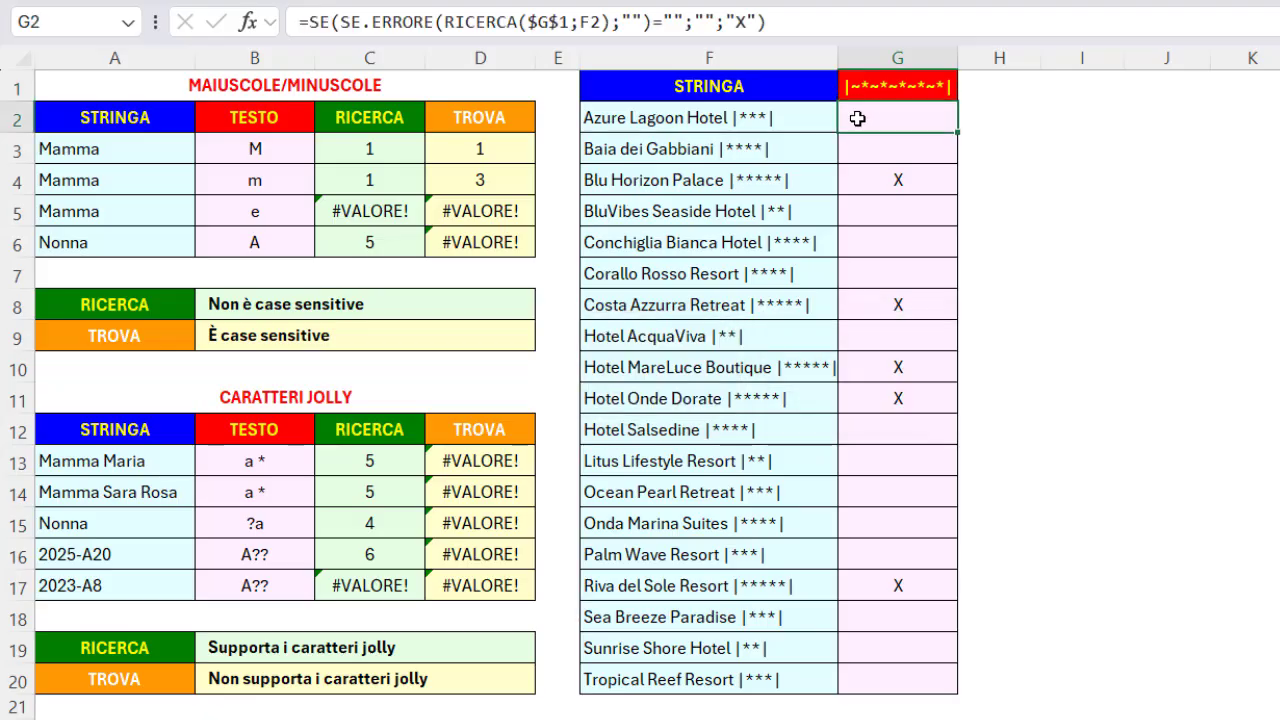
{"action": "left_click_drag", "start_coordinate": [445, 20], "coordinate": [618, 22]}
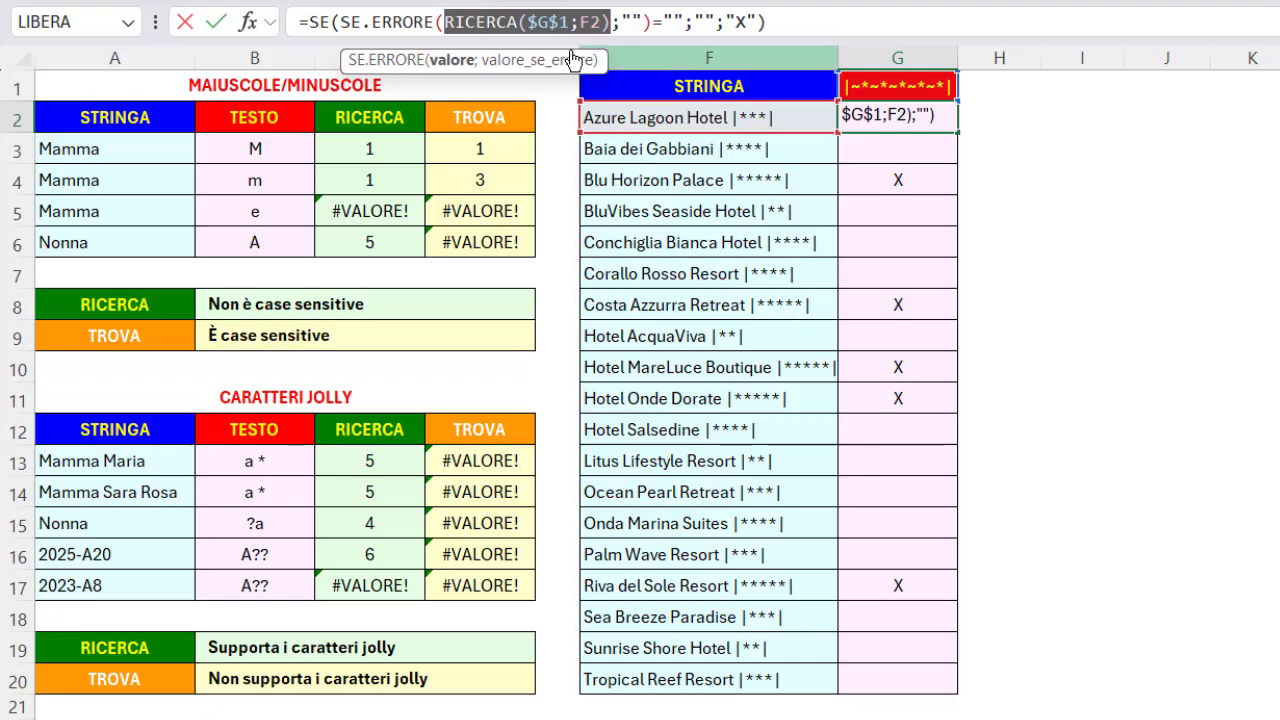
{"action": "left_click_drag", "start_coordinate": [341, 22], "coordinate": [642, 22]}
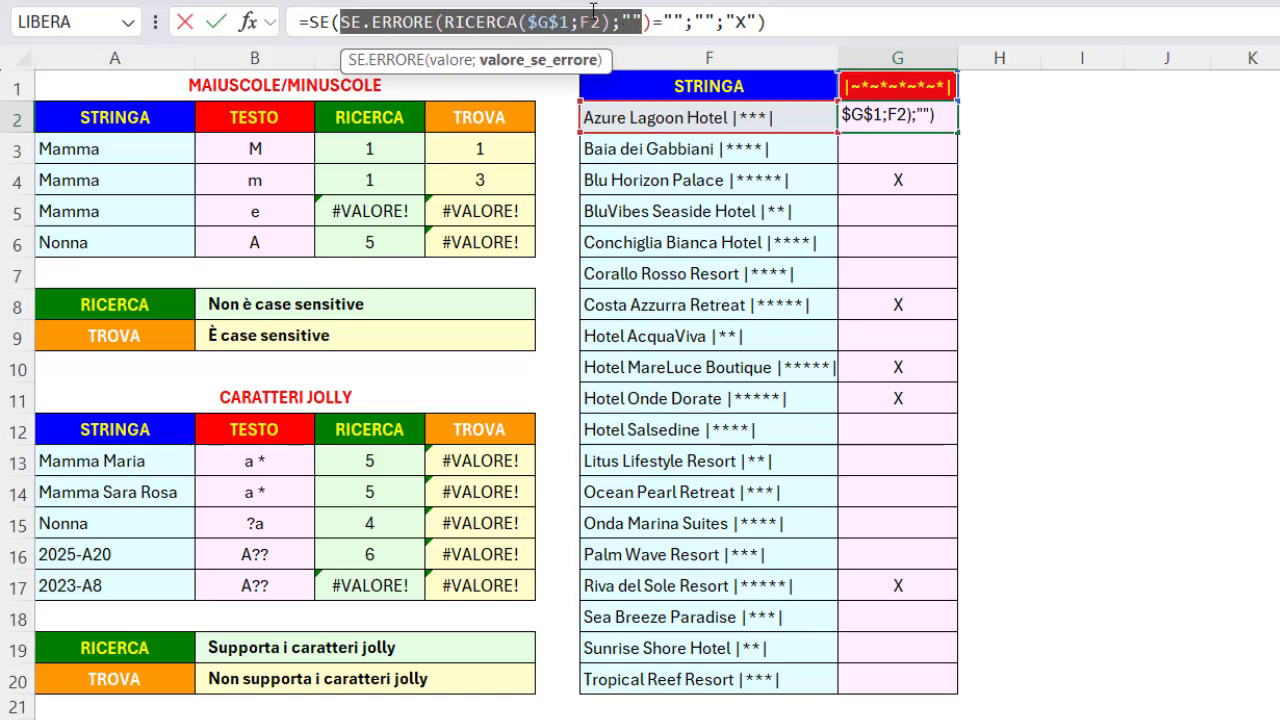
{"action": "left_click_drag", "start_coordinate": [340, 22], "coordinate": [651, 33]}
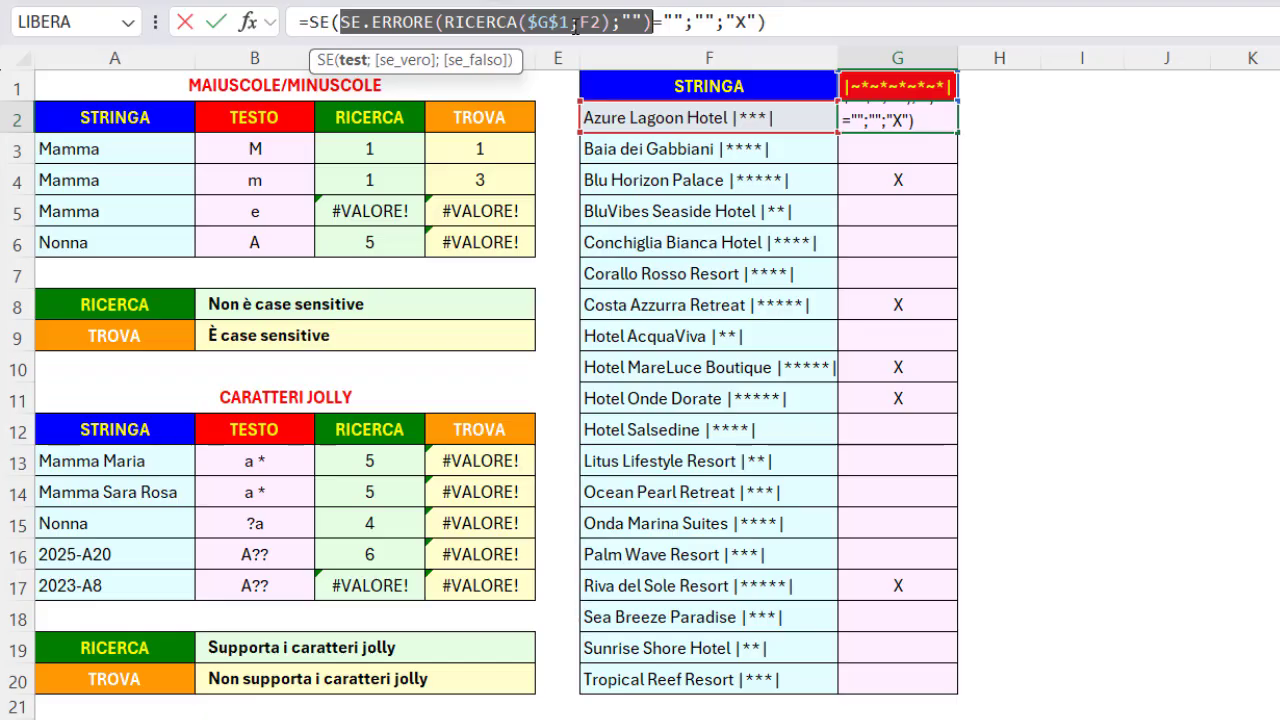
{"action": "double_click", "coordinate": [679, 22]}
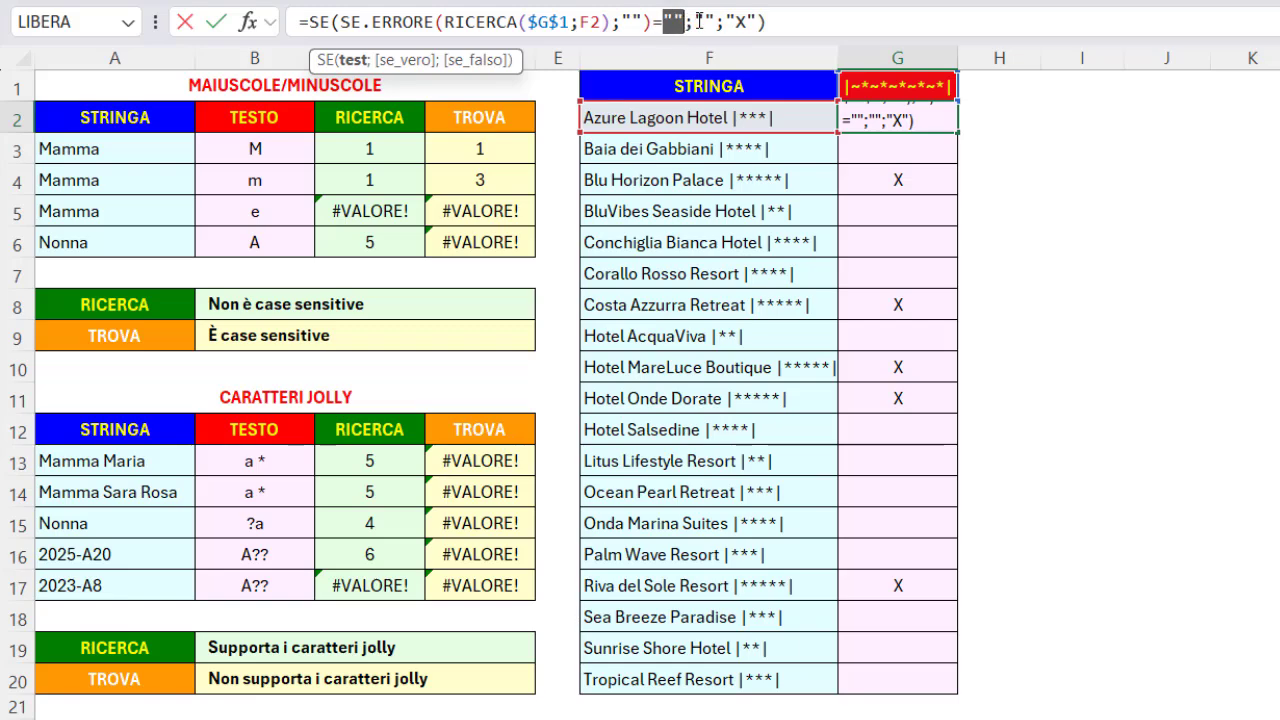
{"action": "double_click", "coordinate": [706, 22]}
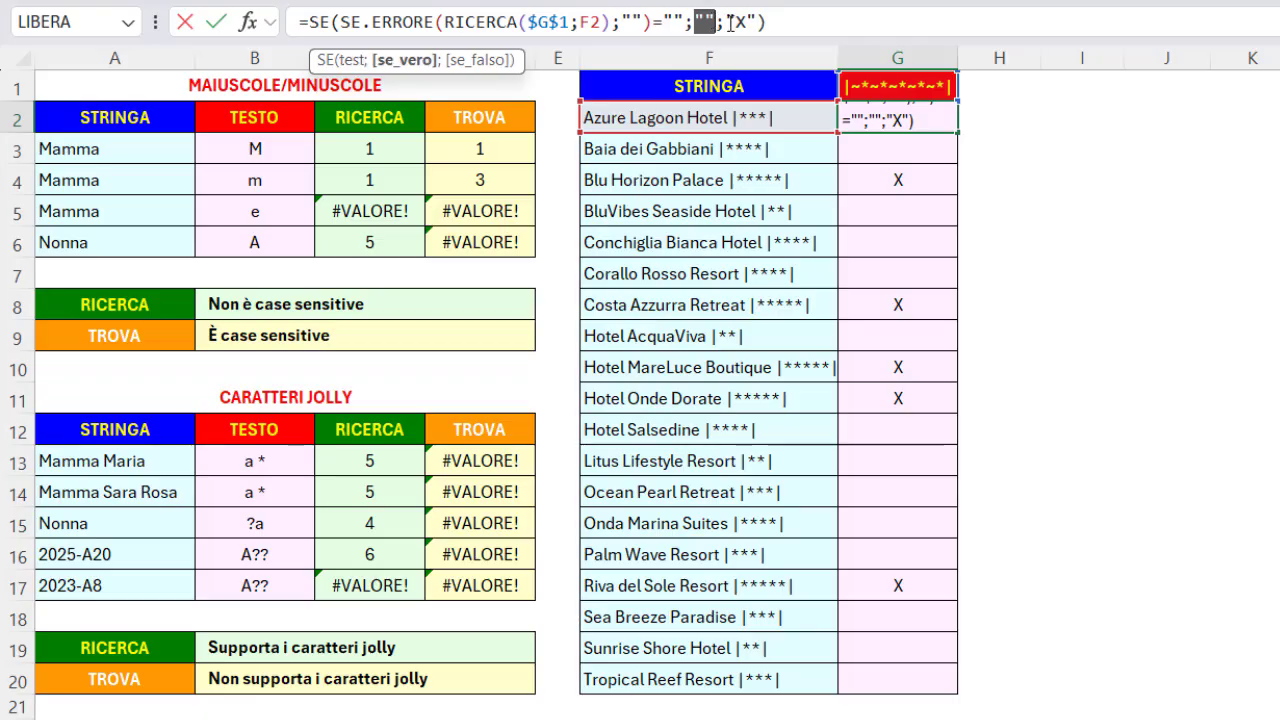
{"action": "left_click_drag", "start_coordinate": [729, 22], "coordinate": [763, 22]}
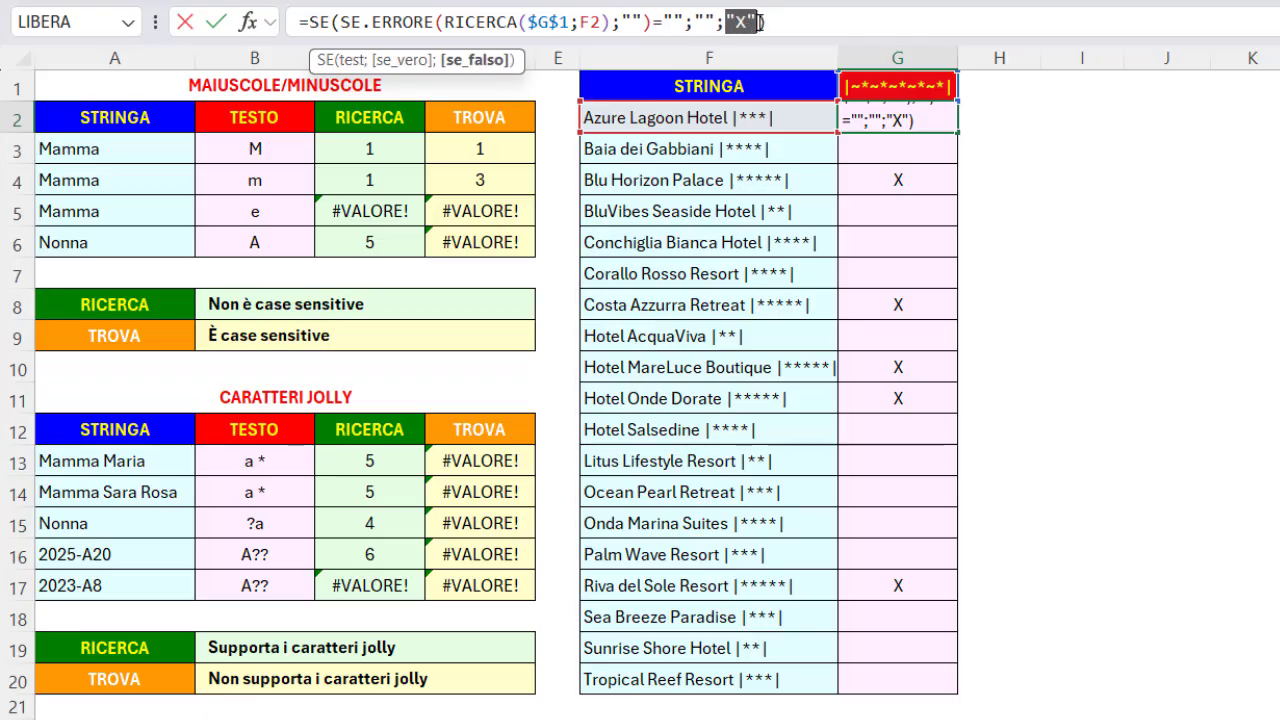
{"action": "key", "text": "Return"}
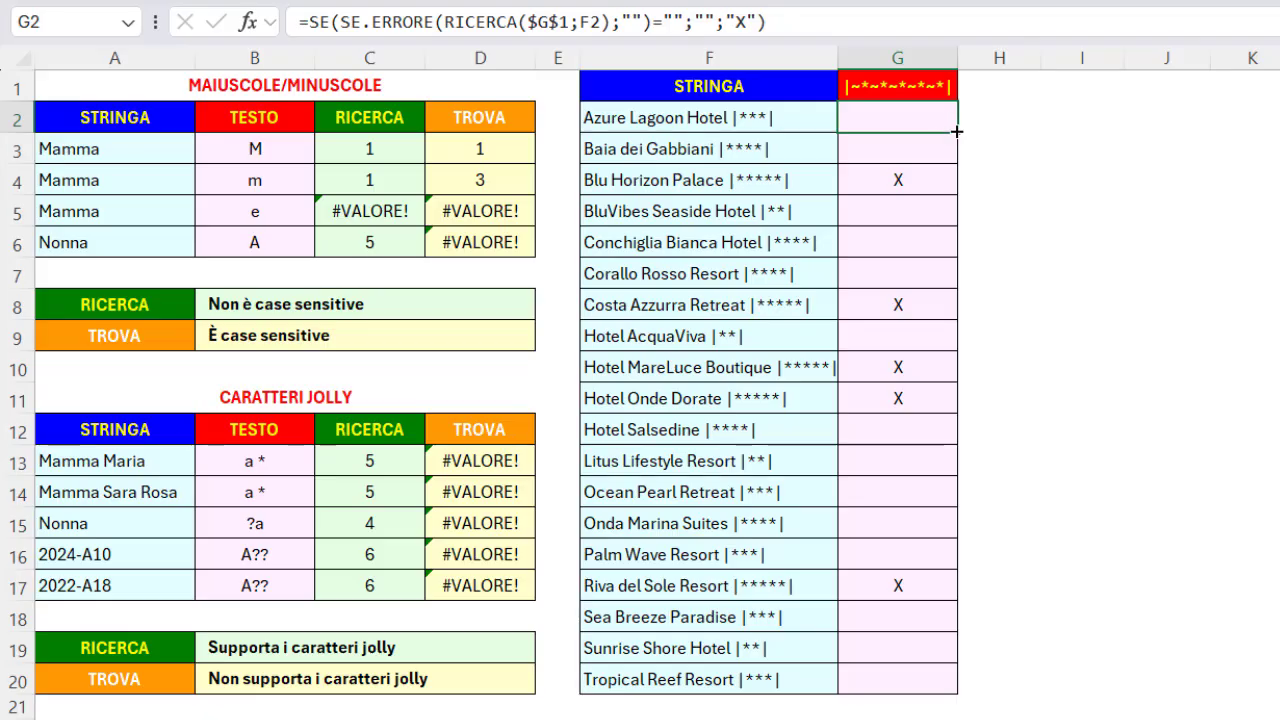
Fill the G2 formula down the hotel list and try the patterns |~*~*~*~*|, |~*~*| and |~*~*~*| in G1
{"action": "double_click", "coordinate": [957, 131]}
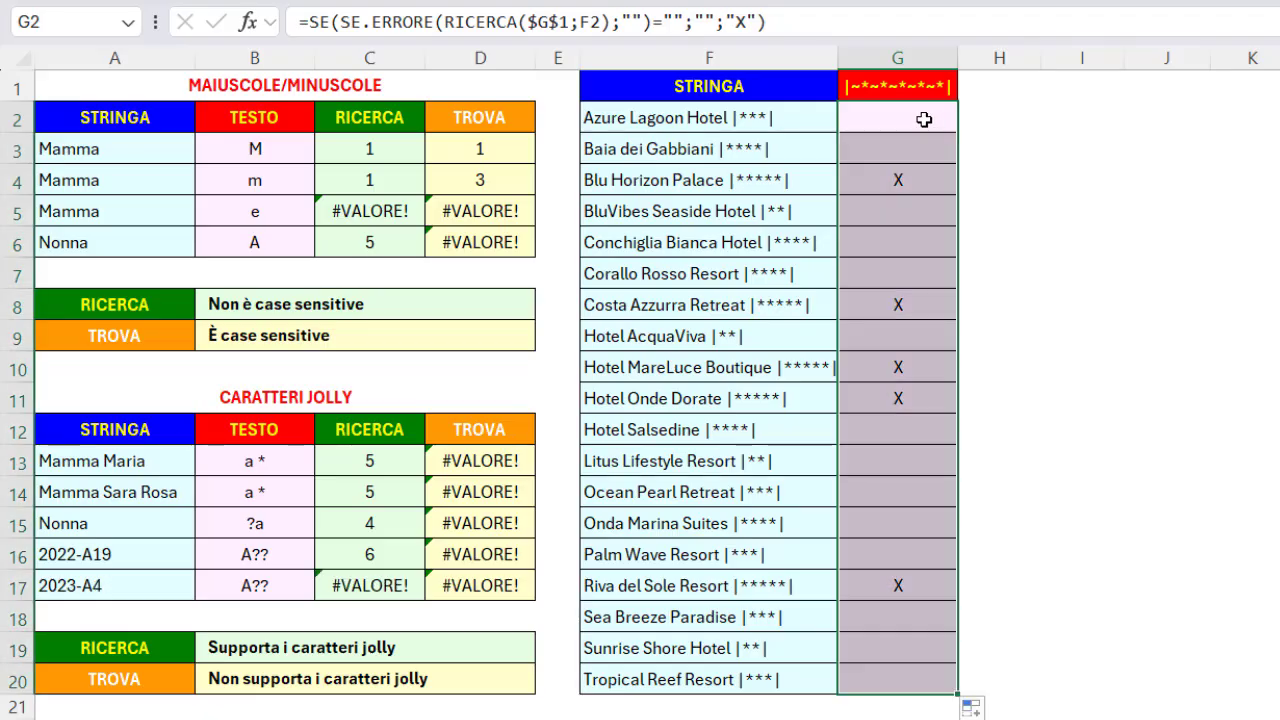
{"action": "left_click", "coordinate": [926, 115]}
{"action": "left_click", "coordinate": [928, 90]}
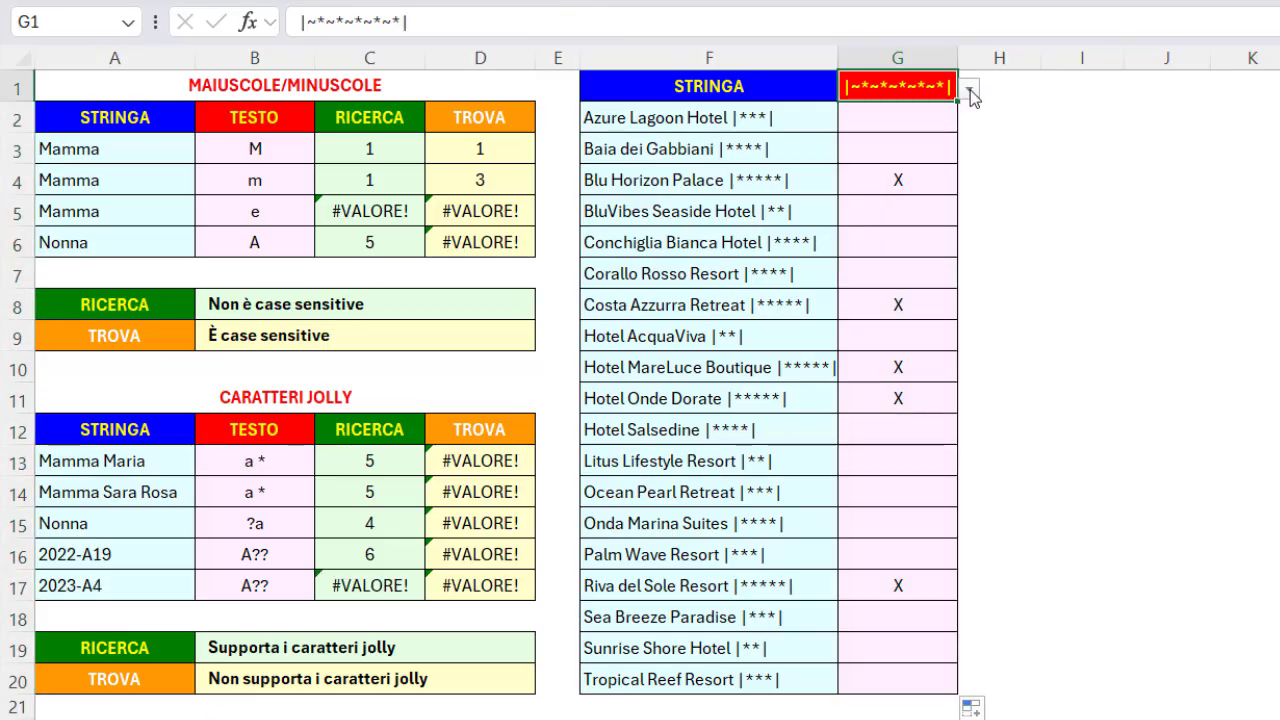
{"action": "left_click", "coordinate": [968, 88]}
{"action": "left_click", "coordinate": [888, 160]}
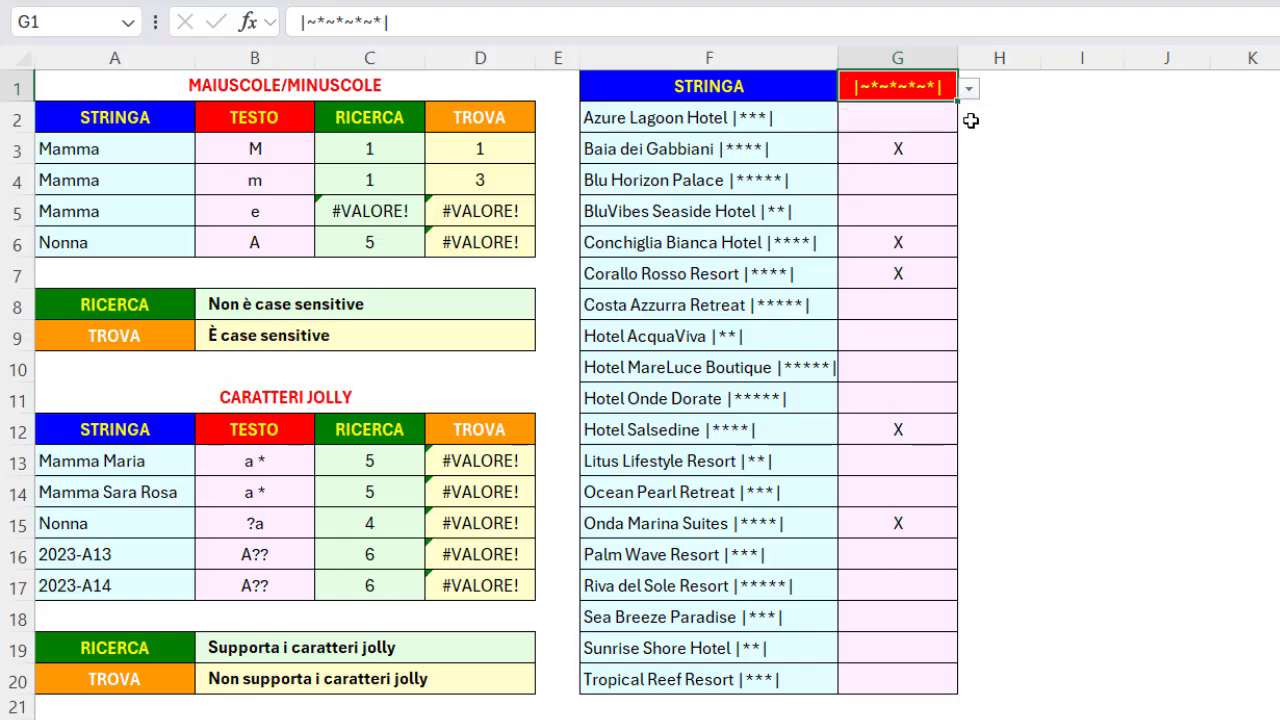
{"action": "left_click", "coordinate": [968, 88]}
{"action": "left_click", "coordinate": [888, 120]}
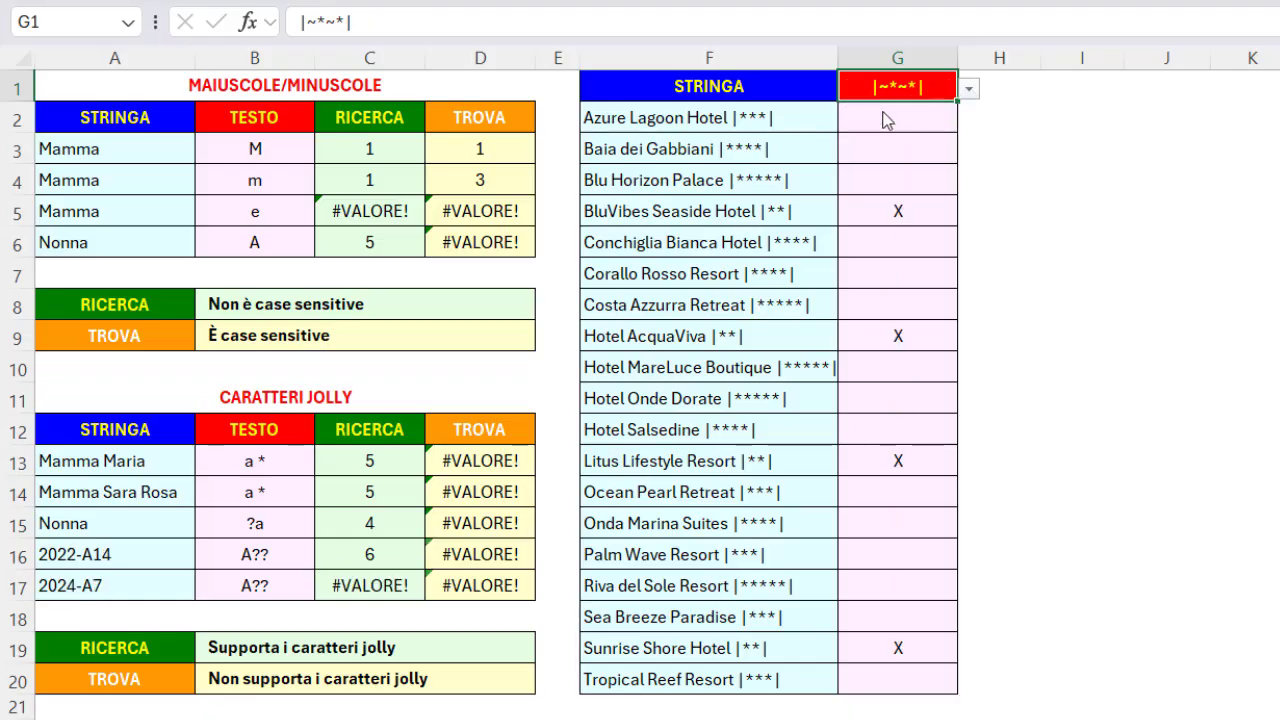
{"action": "left_click", "coordinate": [968, 89]}
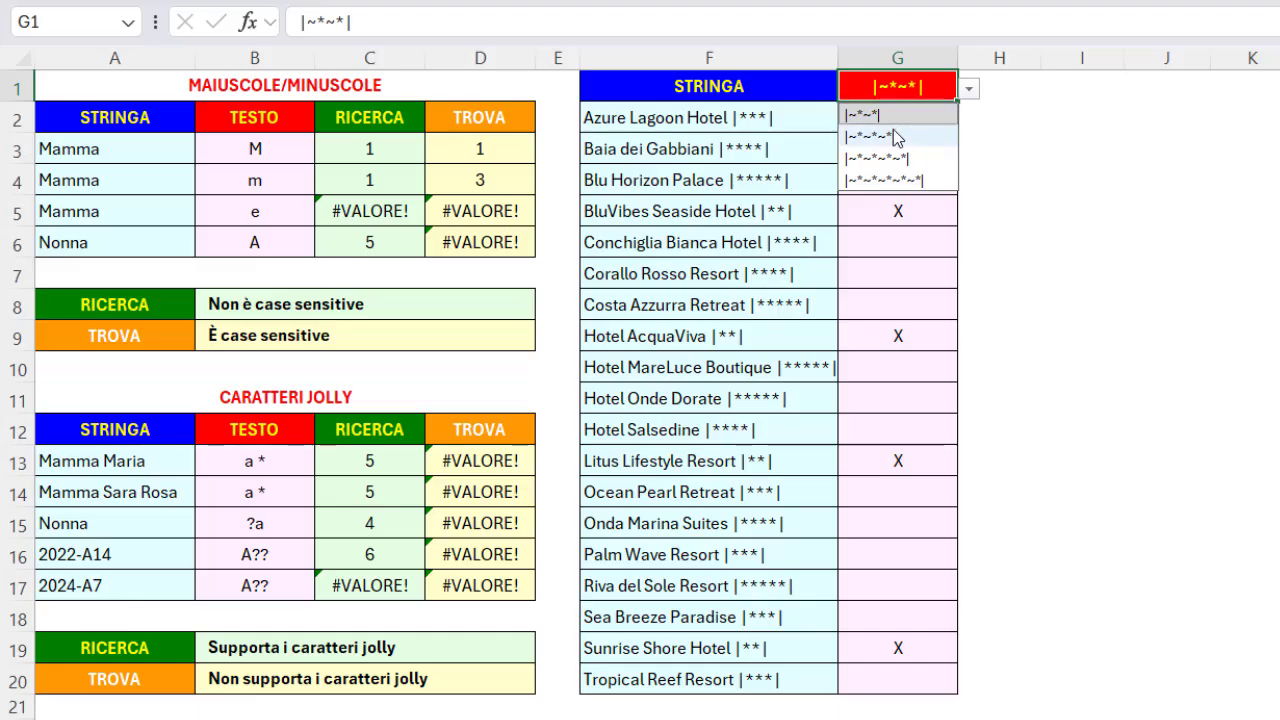
{"action": "left_click", "coordinate": [897, 137]}
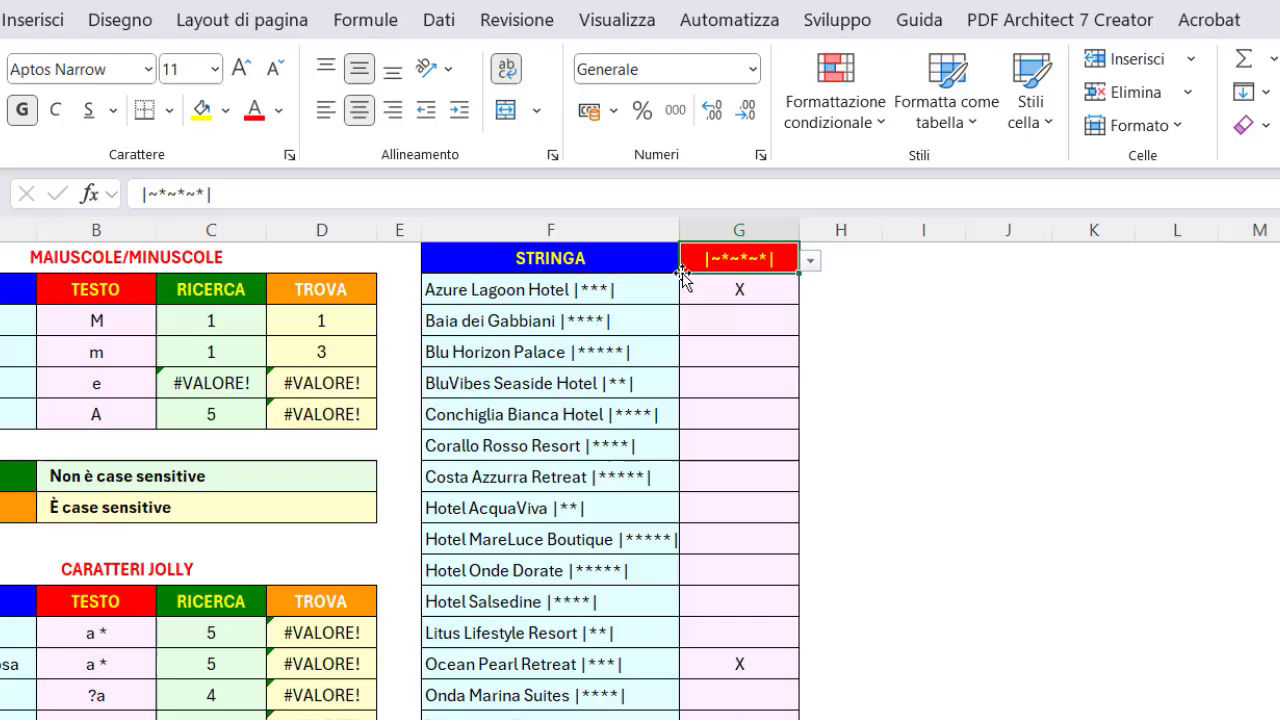
Open the data validation of G1 and replace the two-star and three-star patterns in the list source with |??| and |???|
{"action": "left_click", "coordinate": [437, 22]}
{"action": "left_click", "coordinate": [1256, 126]}
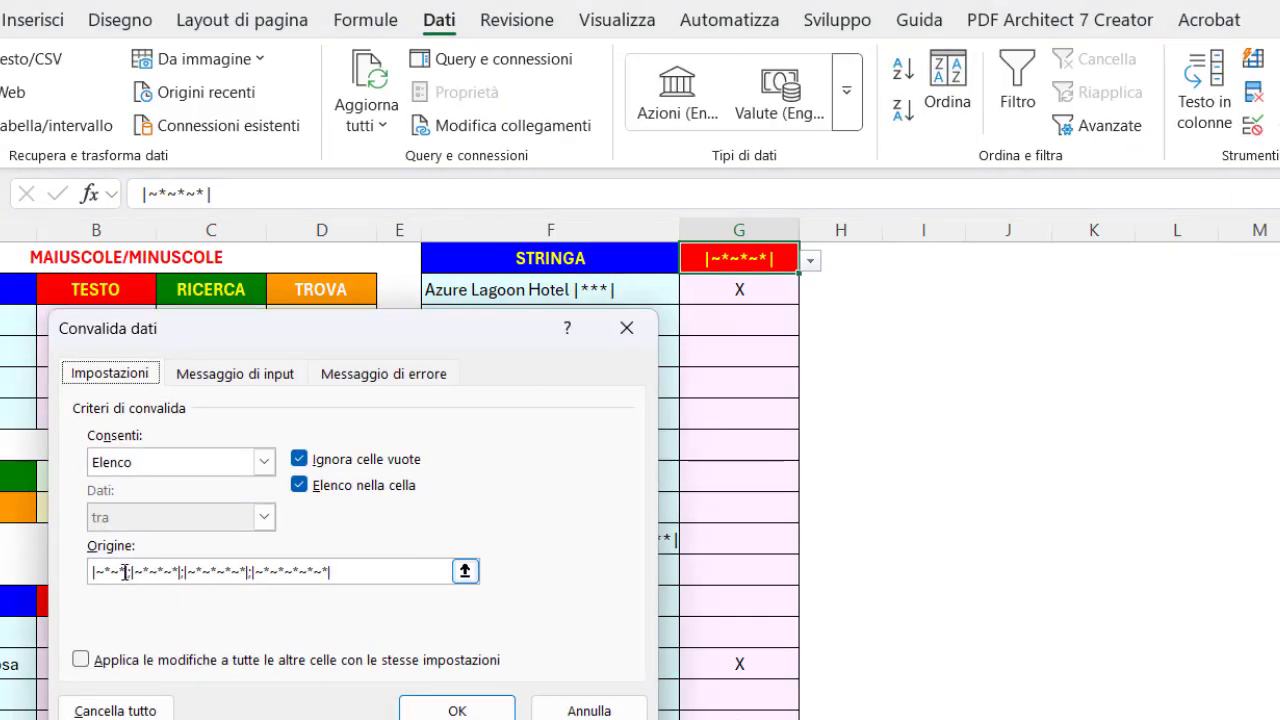
{"action": "left_click_drag", "start_coordinate": [95, 571], "coordinate": [125, 571]}
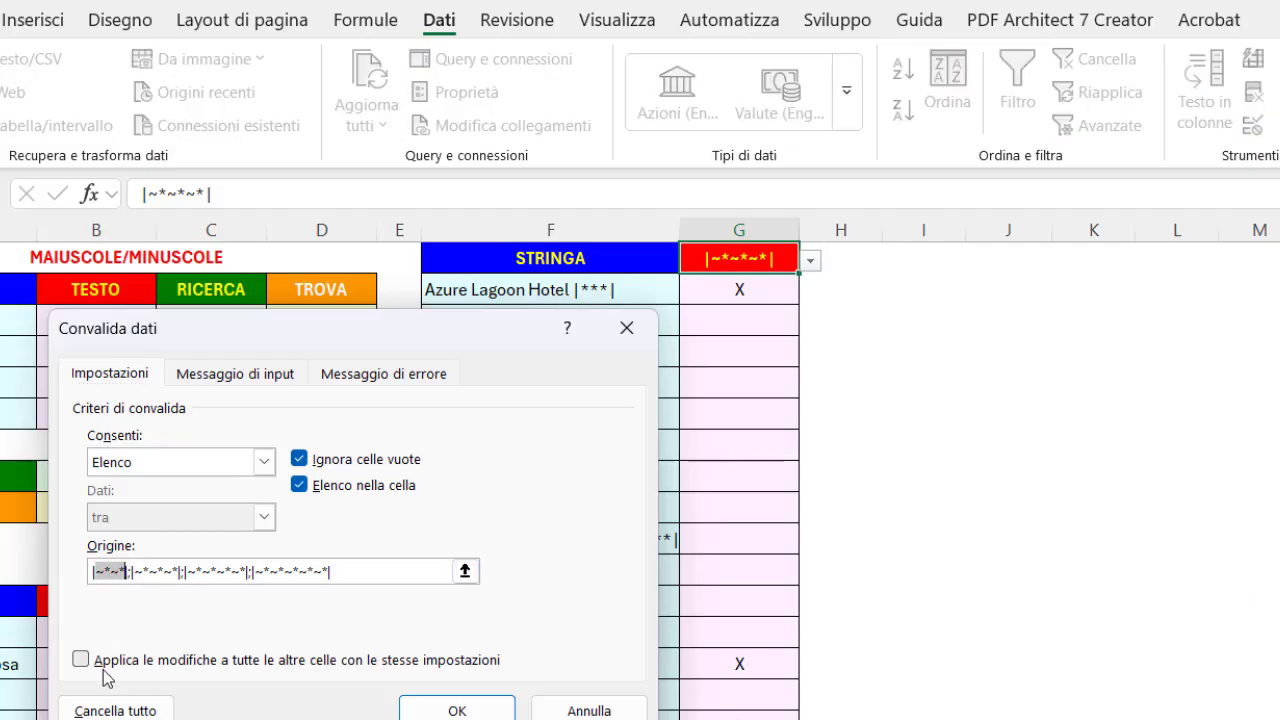
{"action": "type", "text": "|??"}
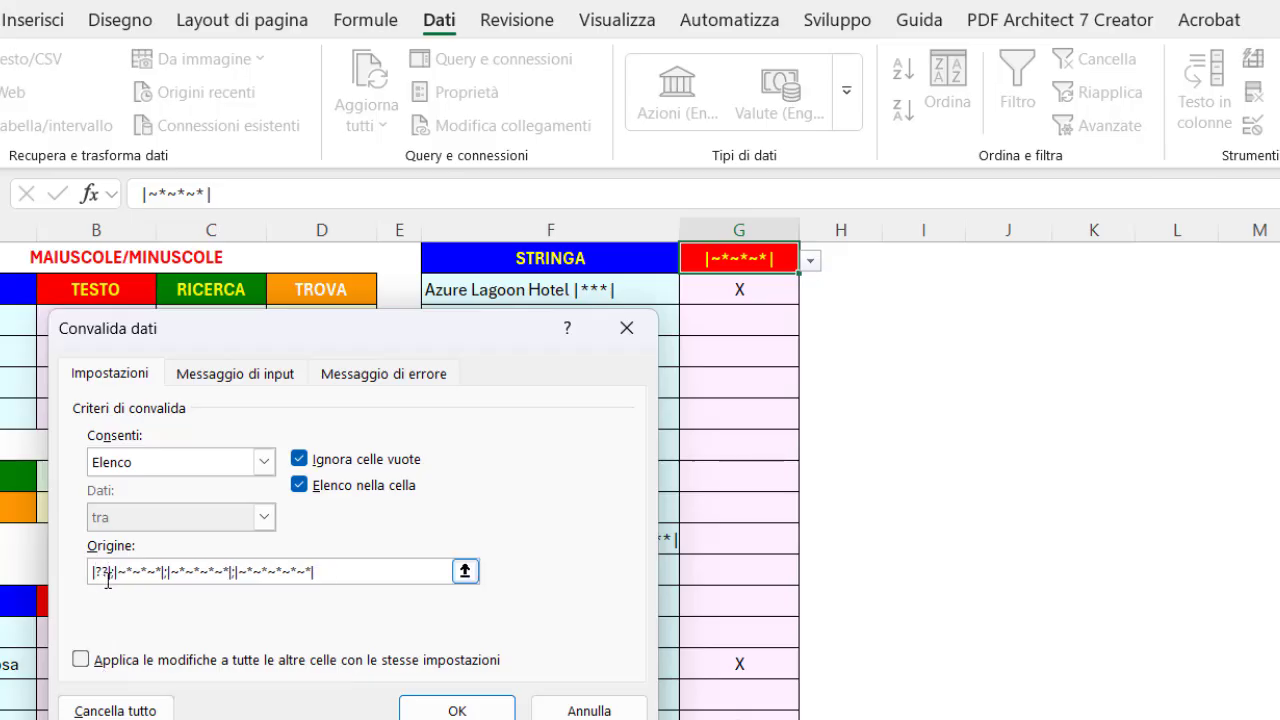
{"action": "left_click_drag", "start_coordinate": [118, 571], "coordinate": [170, 571]}
{"action": "type", "text": "???"}
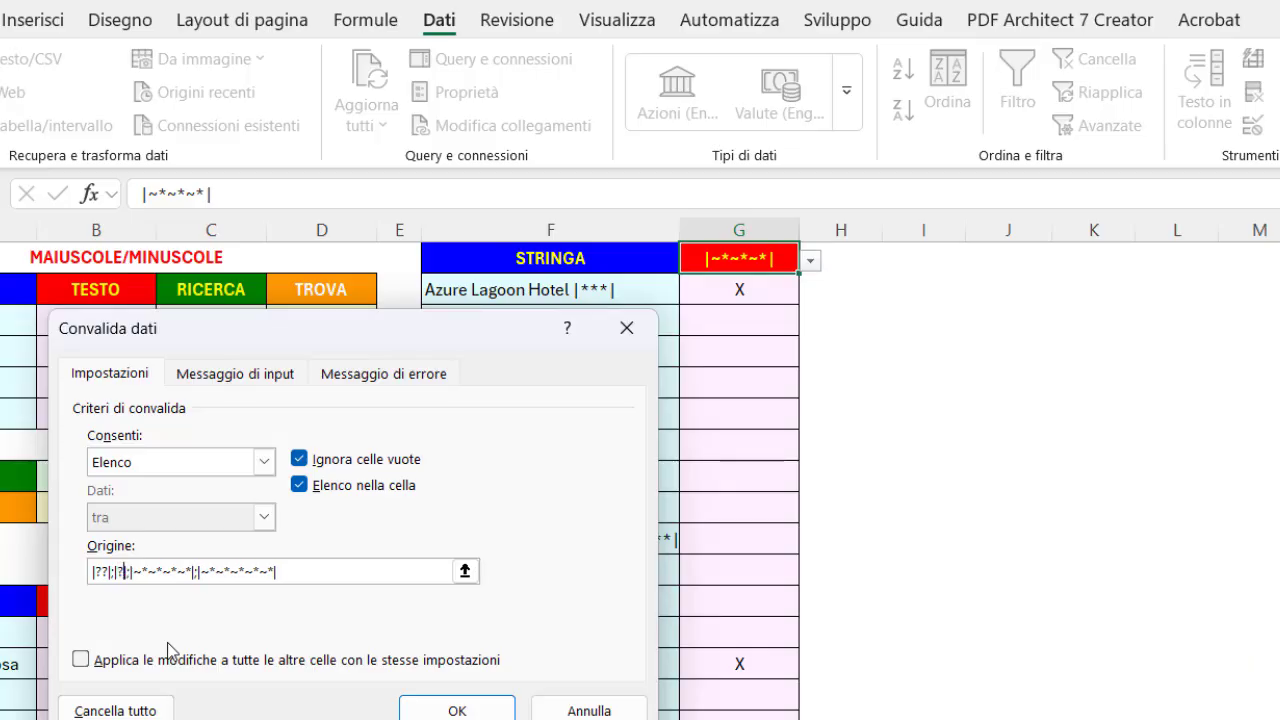
Replace the four-star pattern in the validation list source with |????|
{"action": "key", "text": "Right"}
{"action": "key", "text": "Right"}
{"action": "key", "text": "Right"}
{"action": "key", "text": "shift+Right"}
{"action": "key", "text": "shift+Right"}
{"action": "key", "text": "shift+Right"}
{"action": "key", "text": "shift+Right"}
{"action": "key", "text": "shift+Right"}
{"action": "key", "text": "shift+Right"}
{"action": "key", "text": "shift+Right"}
{"action": "key", "text": "shift+Right"}
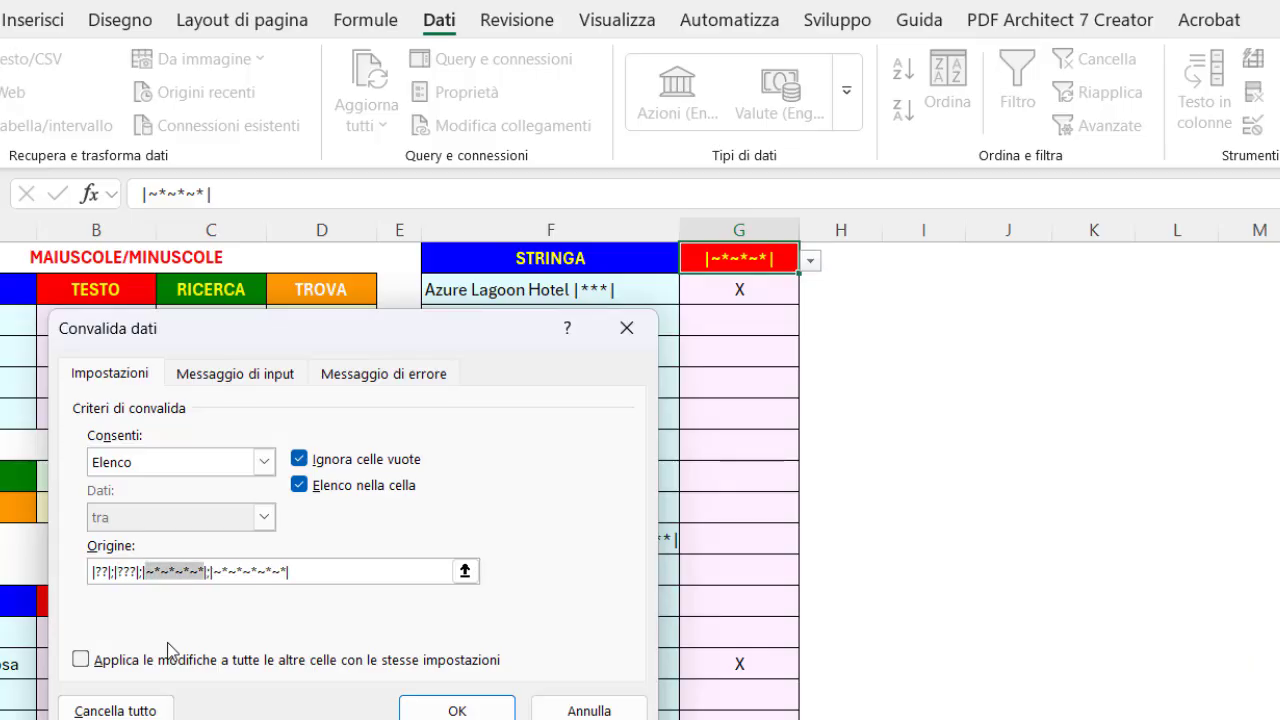
{"action": "type", "text": "????"}
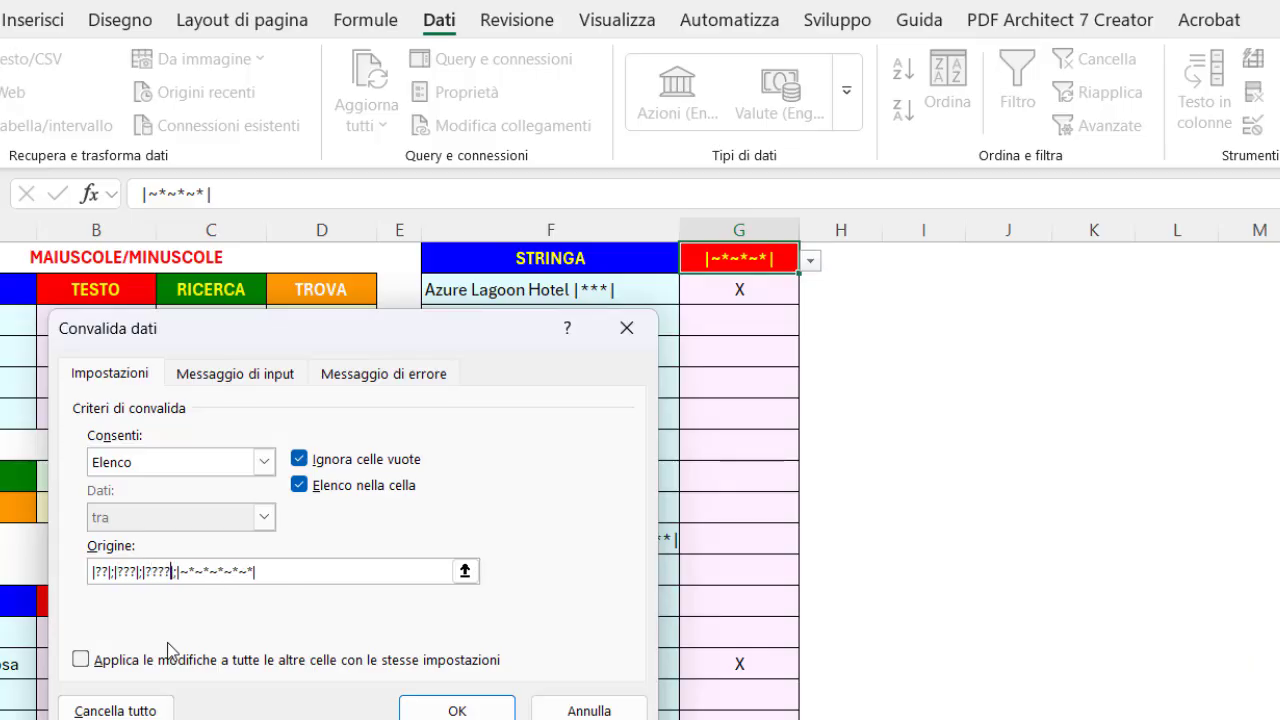
Replace the five-star pattern in the validation list source with |?????| and apply the validation
{"action": "key", "text": "Right"}
{"action": "key", "text": "Right"}
{"action": "key", "text": "Right"}
{"action": "key", "text": "shift+Right"}
{"action": "key", "text": "shift+Right"}
{"action": "key", "text": "shift+Right"}
{"action": "key", "text": "shift+Right"}
{"action": "key", "text": "shift+Right"}
{"action": "key", "text": "shift+Right"}
{"action": "key", "text": "shift+Right"}
{"action": "key", "text": "shift+Right"}
{"action": "key", "text": "shift+Right"}
{"action": "key", "text": "shift+Right"}
{"action": "type", "text": "???"}
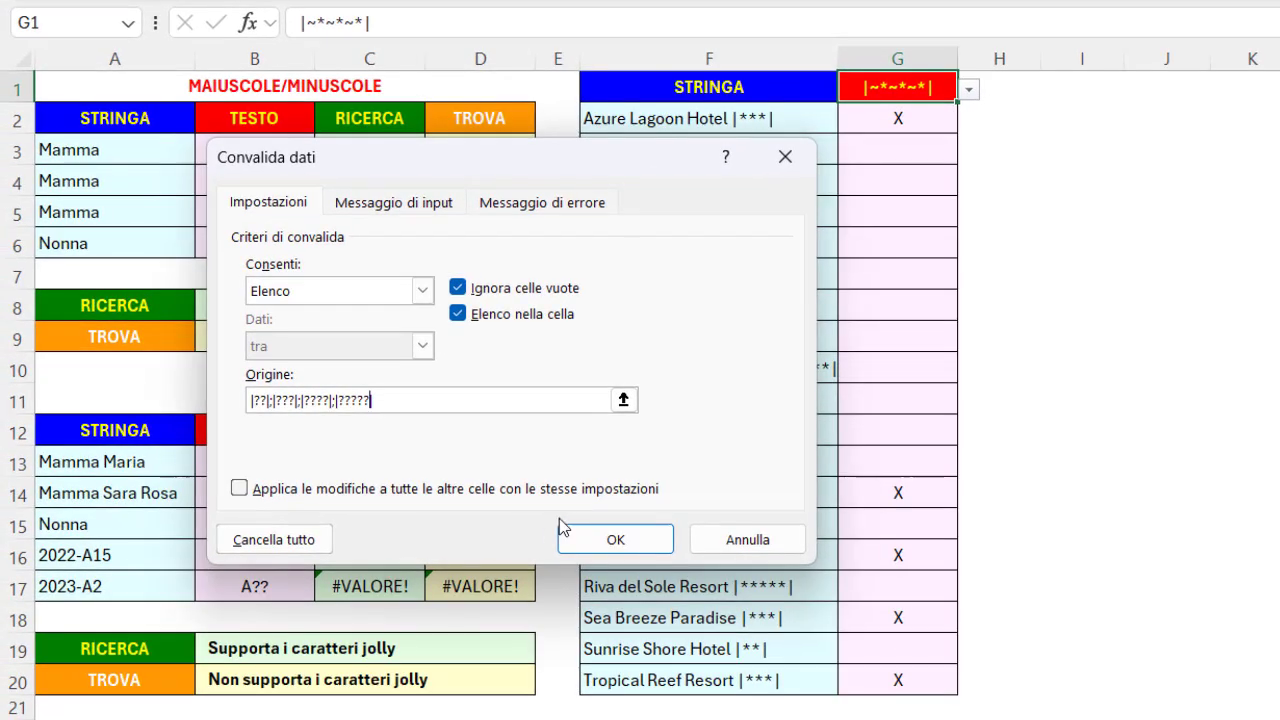
{"action": "left_click", "coordinate": [605, 540]}
Try the question-mark patterns |???|, |????| and |?????| in G1 on the hotel list, leaving |?????| selected
{"action": "left_click", "coordinate": [969, 90]}
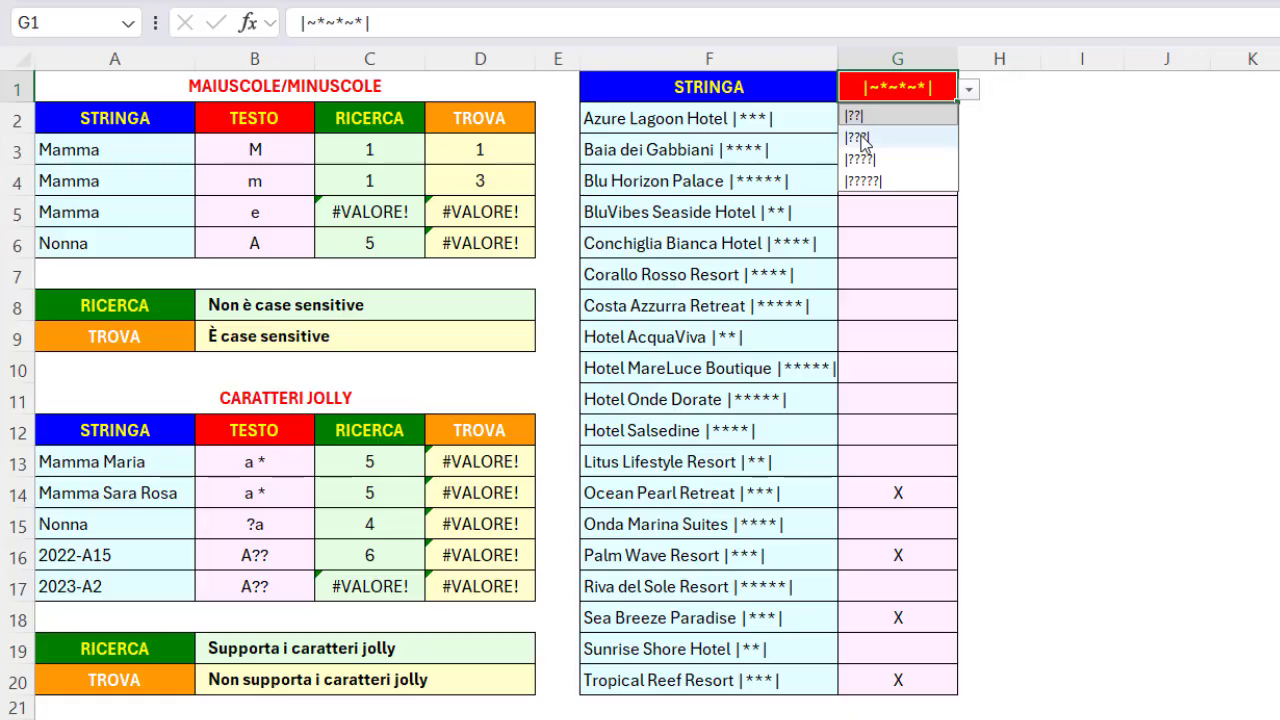
{"action": "left_click", "coordinate": [872, 133]}
{"action": "left_click", "coordinate": [972, 88]}
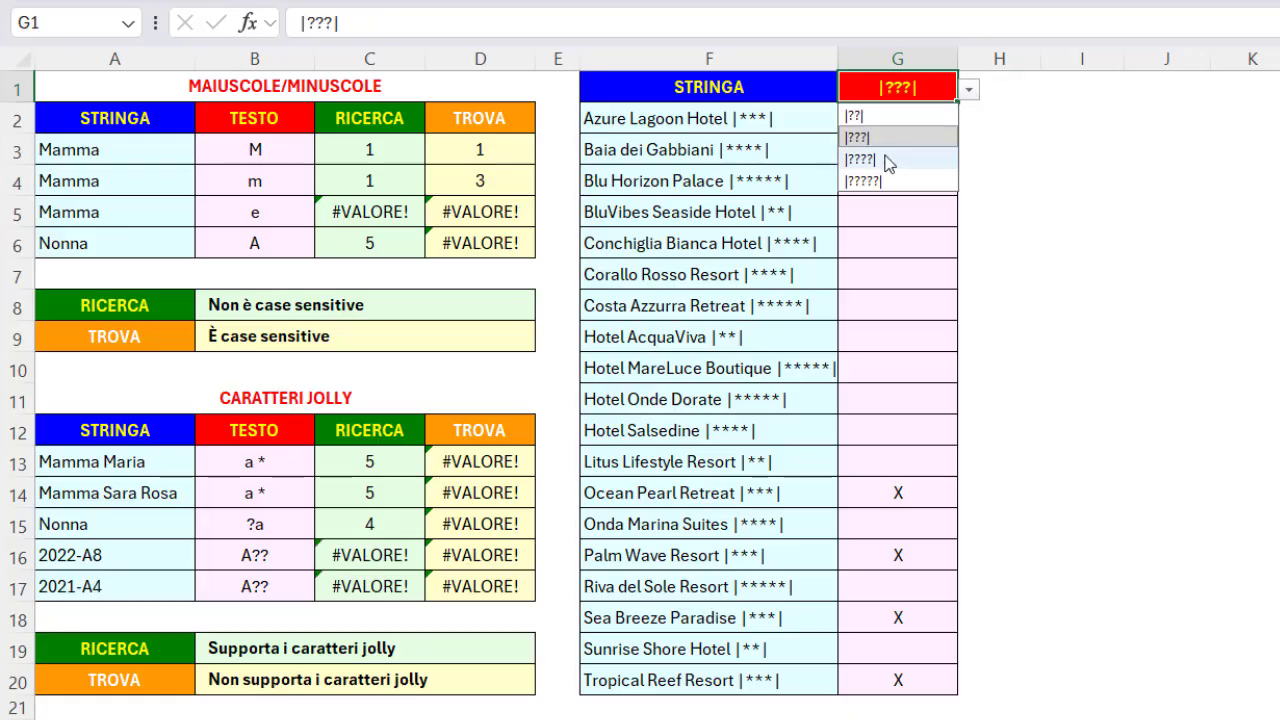
{"action": "left_click", "coordinate": [889, 160]}
{"action": "left_click", "coordinate": [969, 90]}
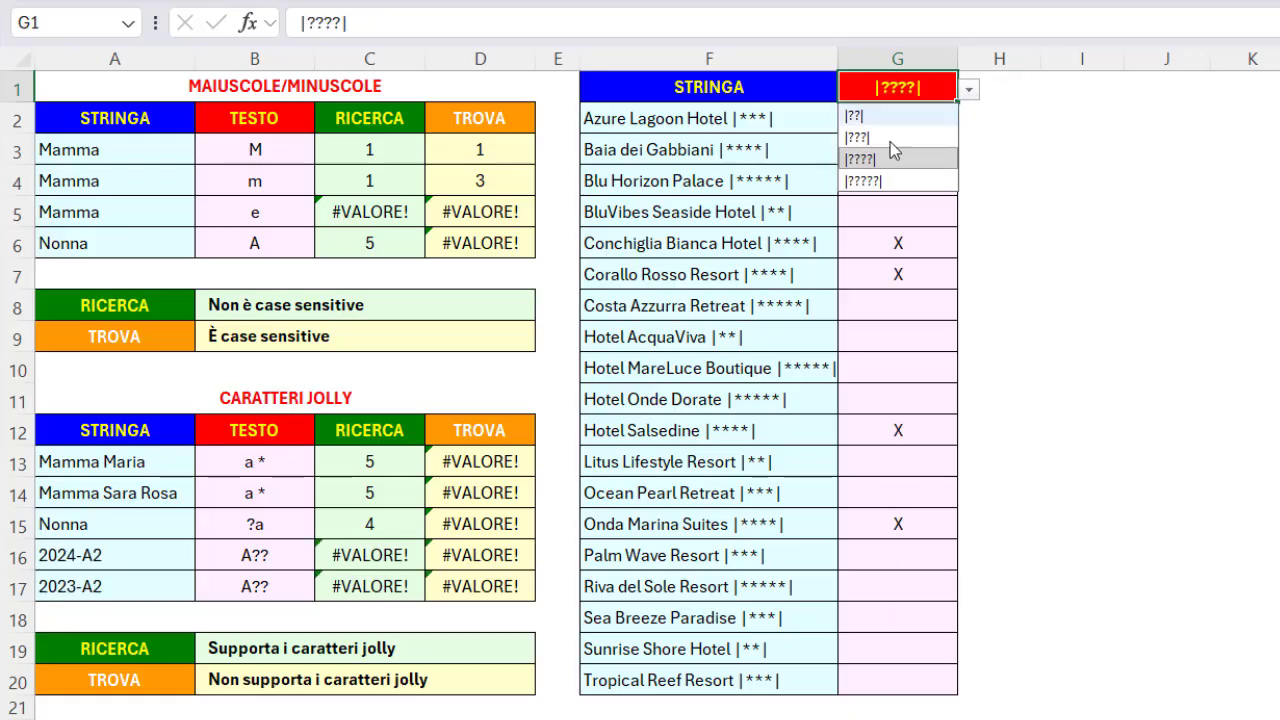
{"action": "left_click", "coordinate": [876, 182]}
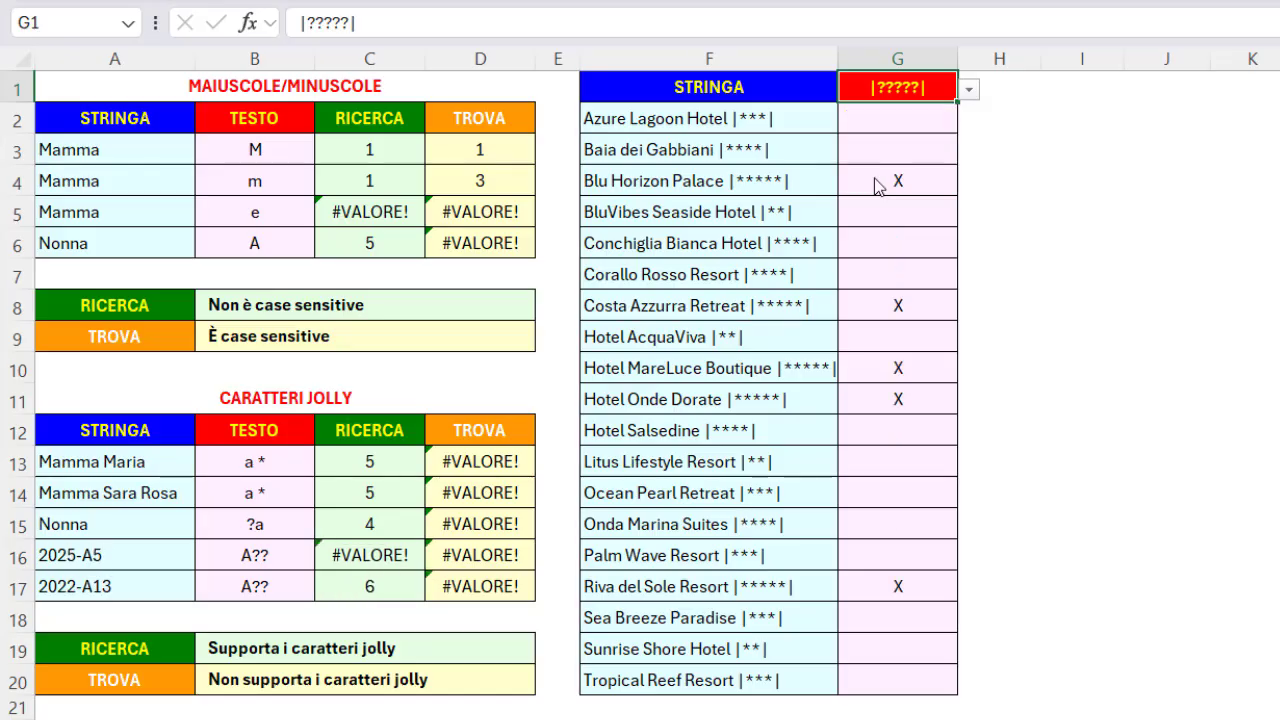
Switch to the sheet with the model and warehouse codes and recalculate its random codes several times to check the extracted columns
{"action": "left_click", "coordinate": [487, 85]}
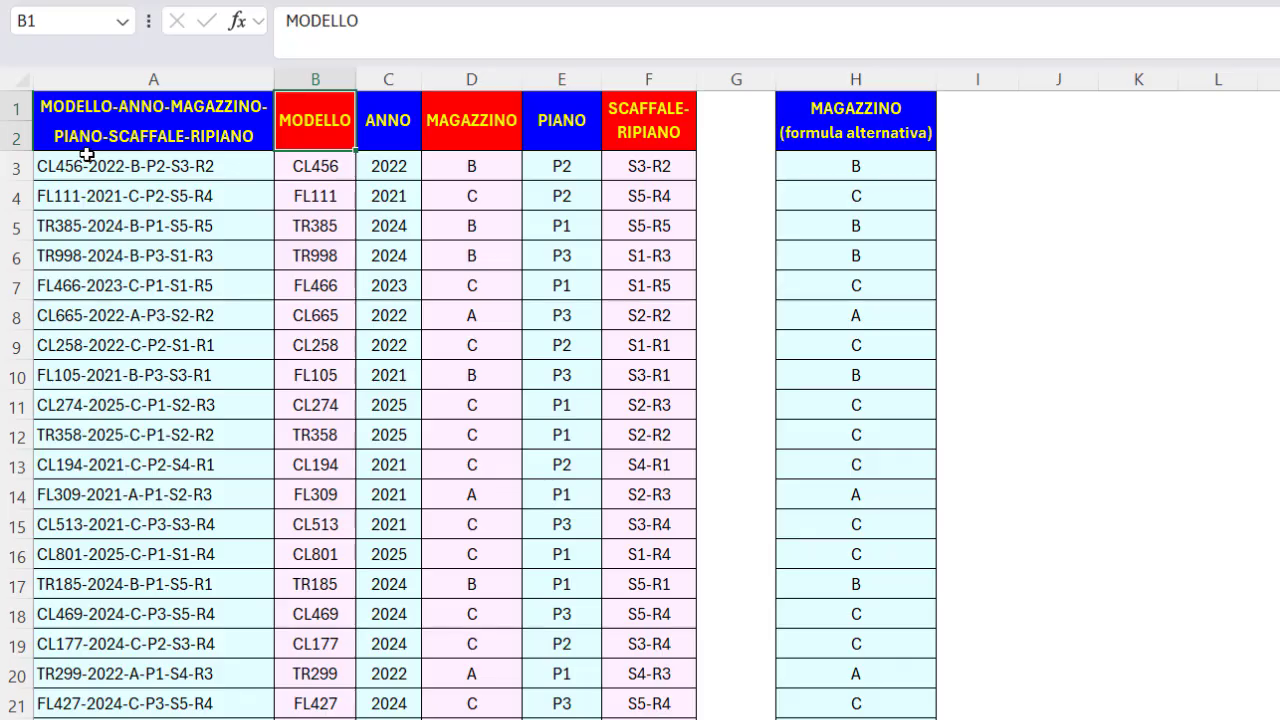
{"action": "left_click", "coordinate": [247, 169]}
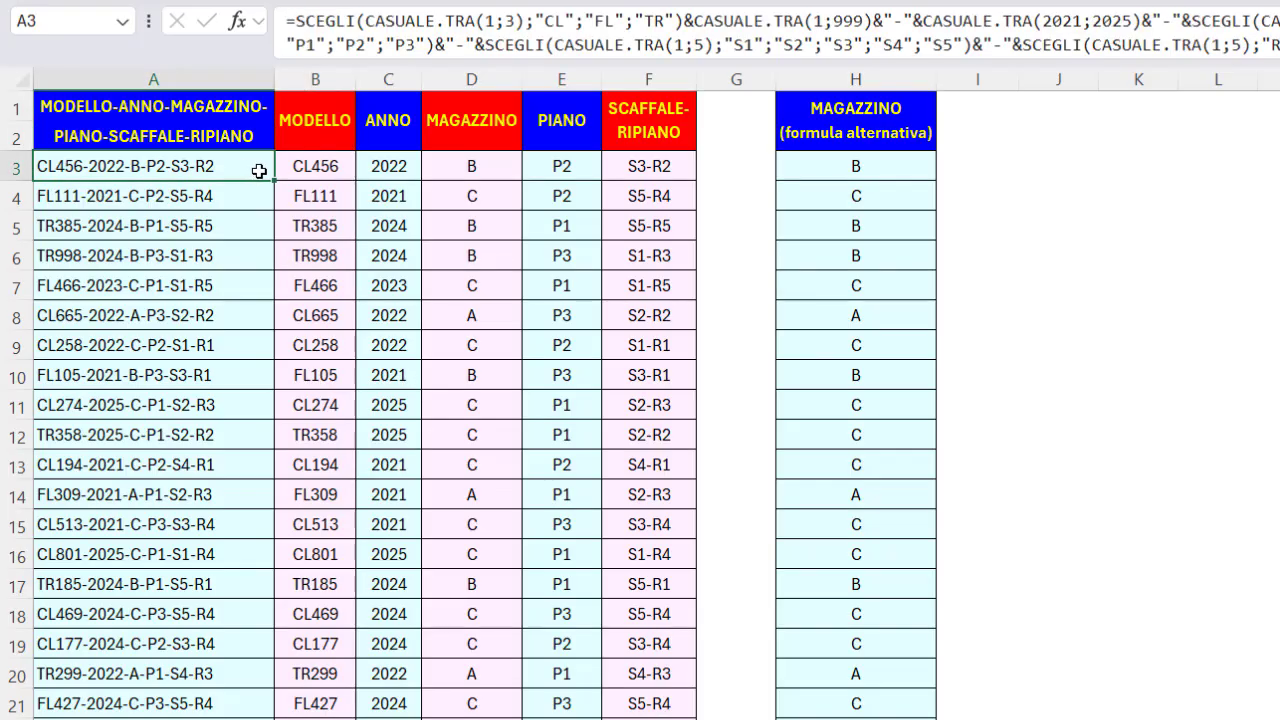
{"action": "key", "text": "F9"}
{"action": "key", "text": "F9"}
{"action": "key", "text": "F9"}
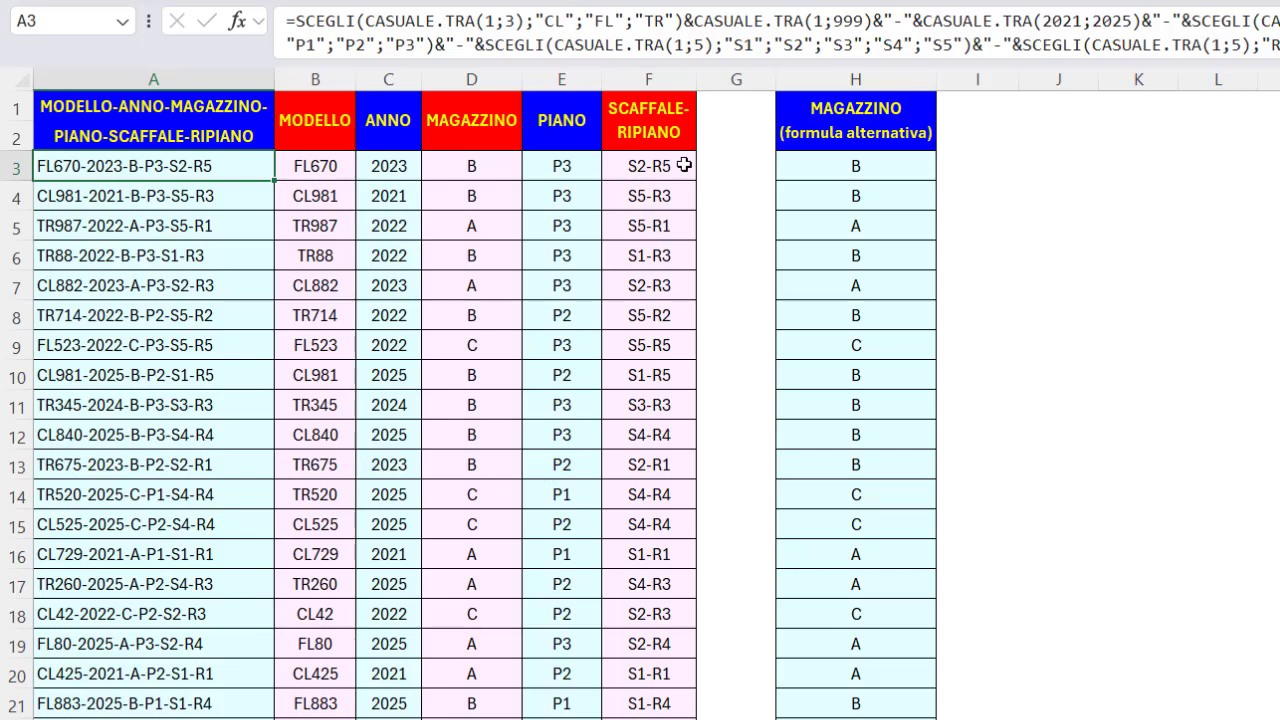
Examine the MODELLO formula in B3: the RICERCA of "-", the -1 correction, and the two arguments of SINISTRA
{"action": "left_click", "coordinate": [333, 166]}
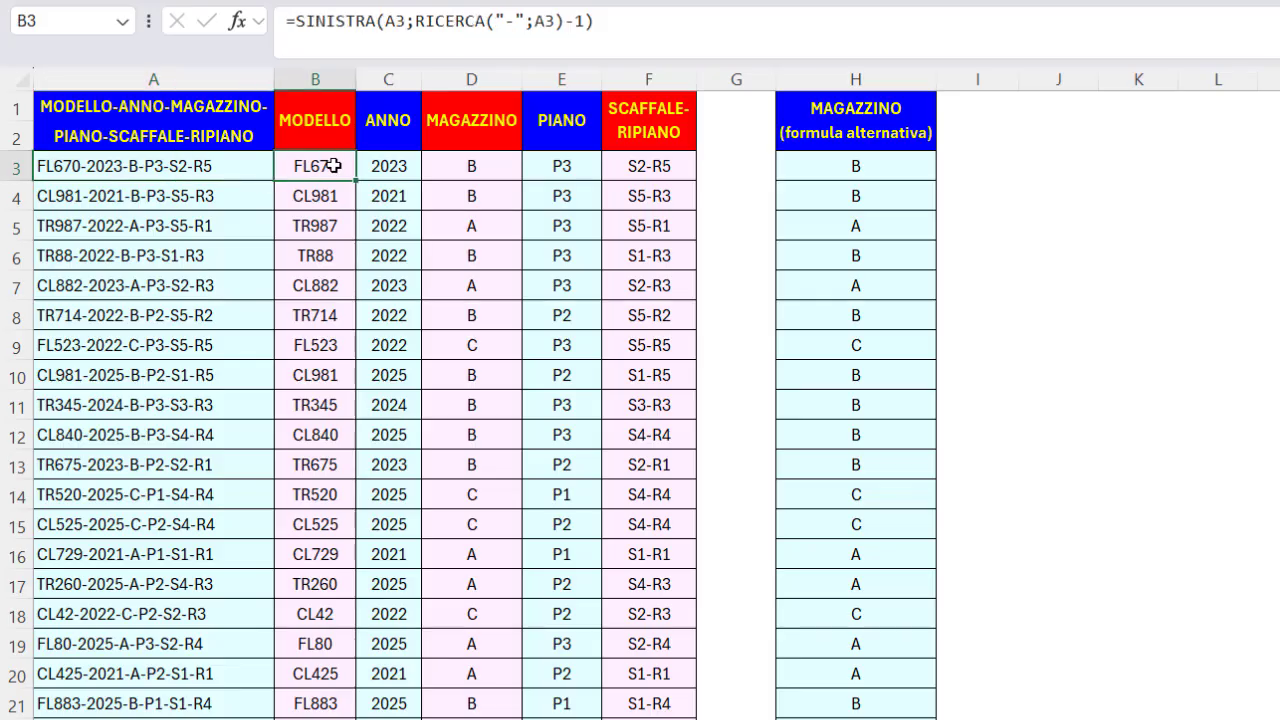
{"action": "left_click", "coordinate": [415, 21]}
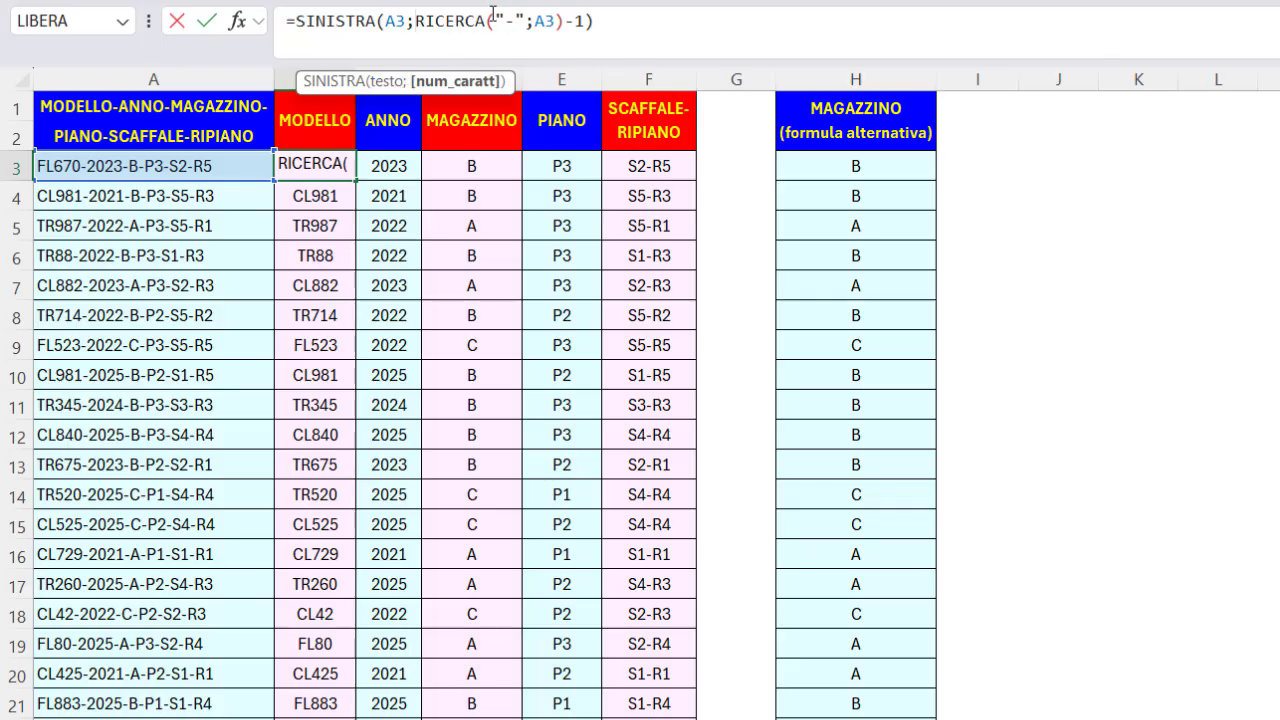
{"action": "left_click_drag", "start_coordinate": [492, 12], "coordinate": [523, 18]}
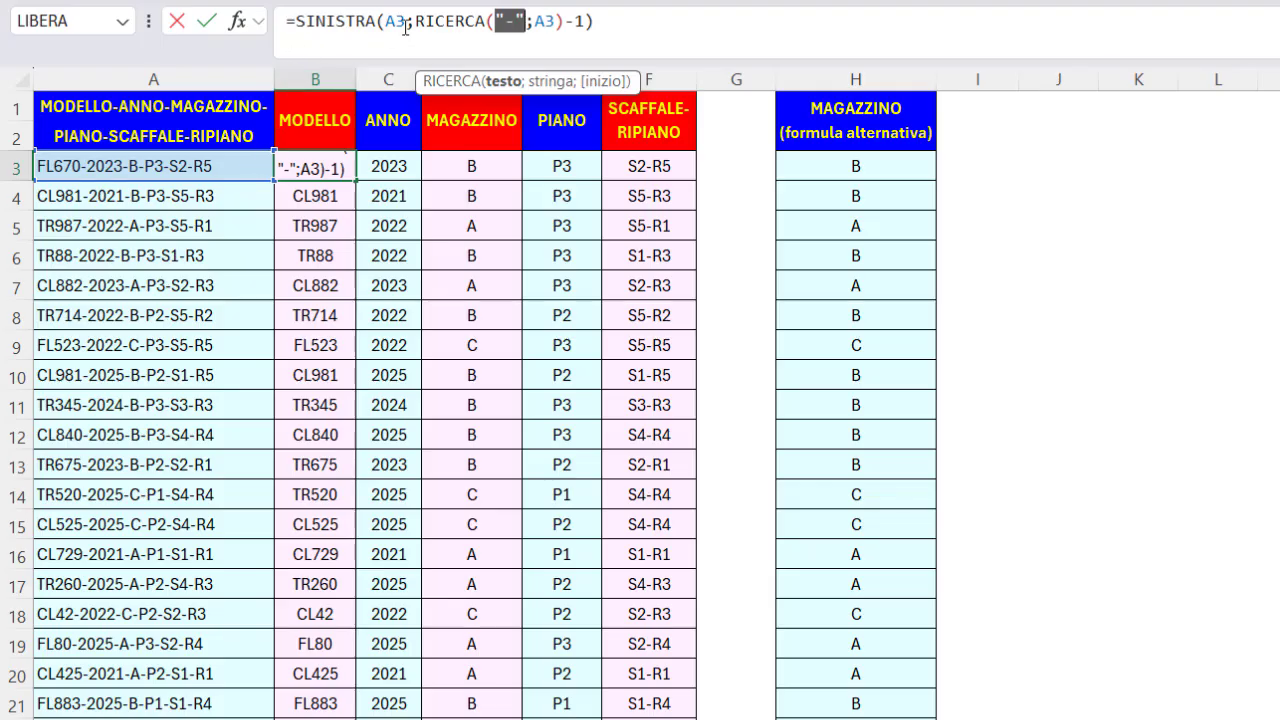
{"action": "left_click_drag", "start_coordinate": [563, 18], "coordinate": [586, 18]}
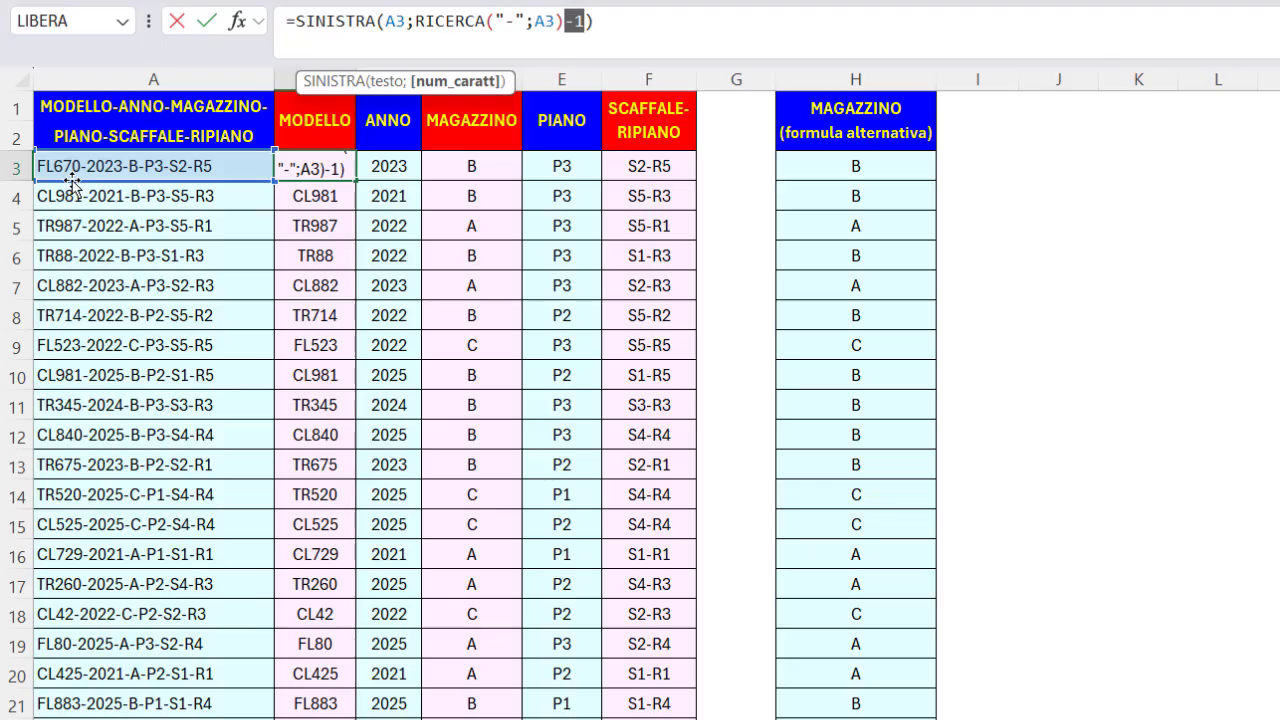
{"action": "left_click_drag", "start_coordinate": [297, 20], "coordinate": [377, 20]}
{"action": "left_click", "coordinate": [404, 88]}
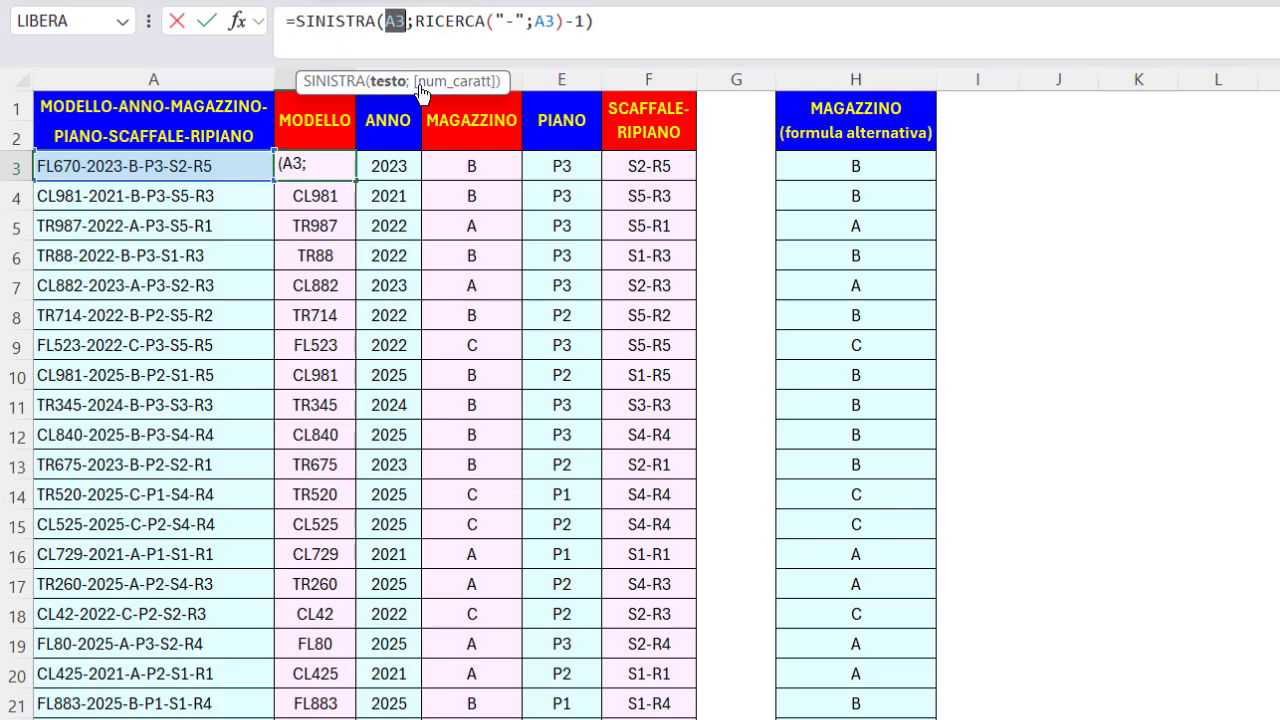
{"action": "left_click", "coordinate": [429, 88]}
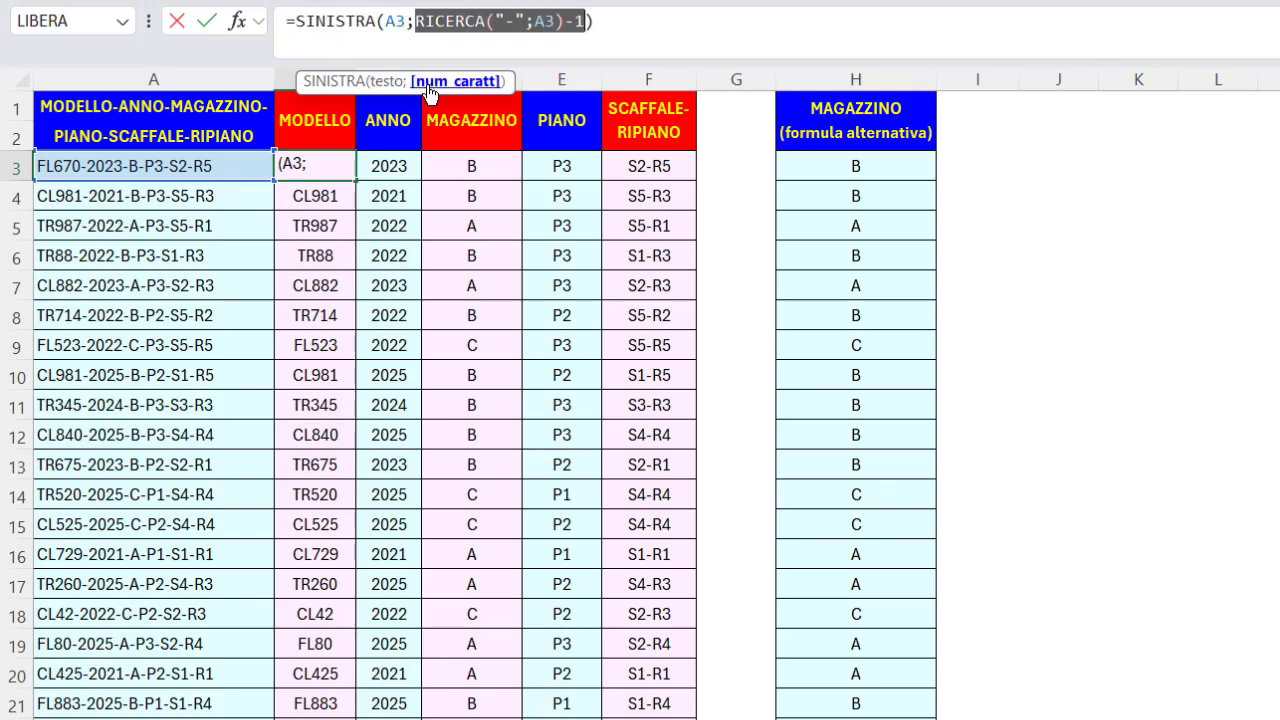
{"action": "key", "text": "Escape"}
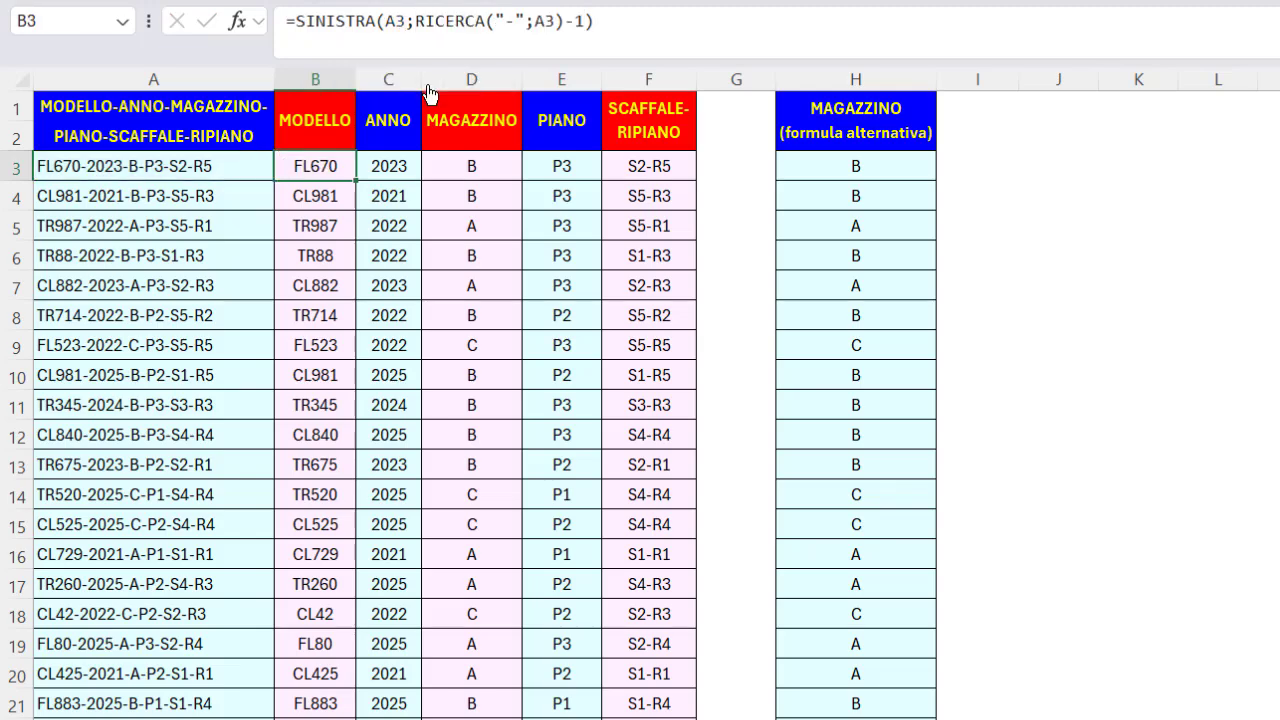
Examine the ANNO formula in C3: the text, start and length arguments of STRINGA.ESTRAI, including RICERCA with +1
{"action": "left_click", "coordinate": [397, 167]}
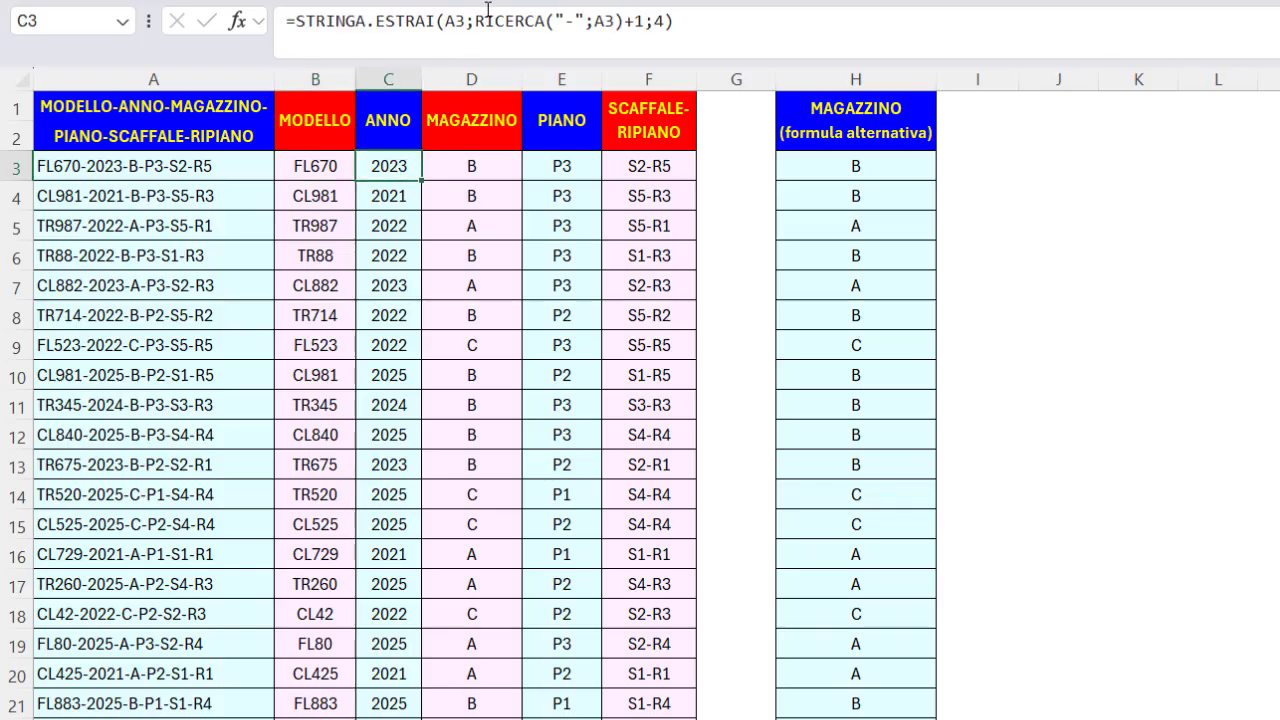
{"action": "left_click", "coordinate": [472, 24]}
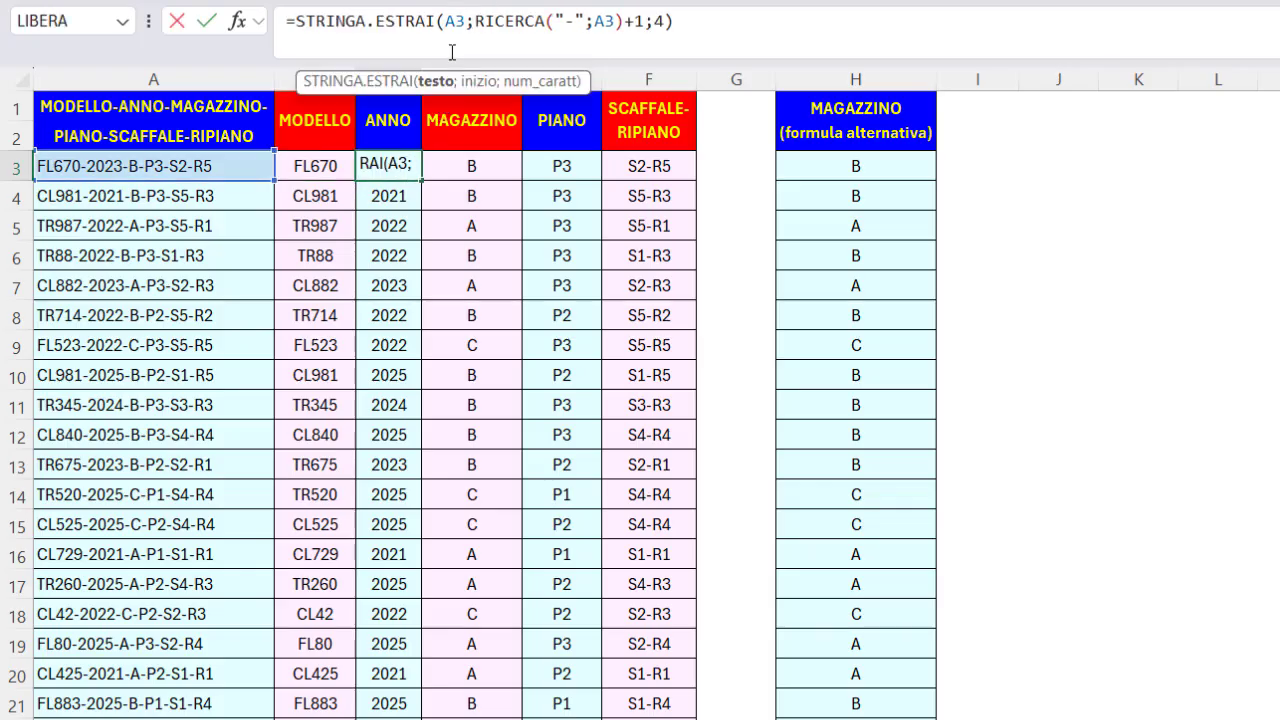
{"action": "left_click", "coordinate": [437, 90]}
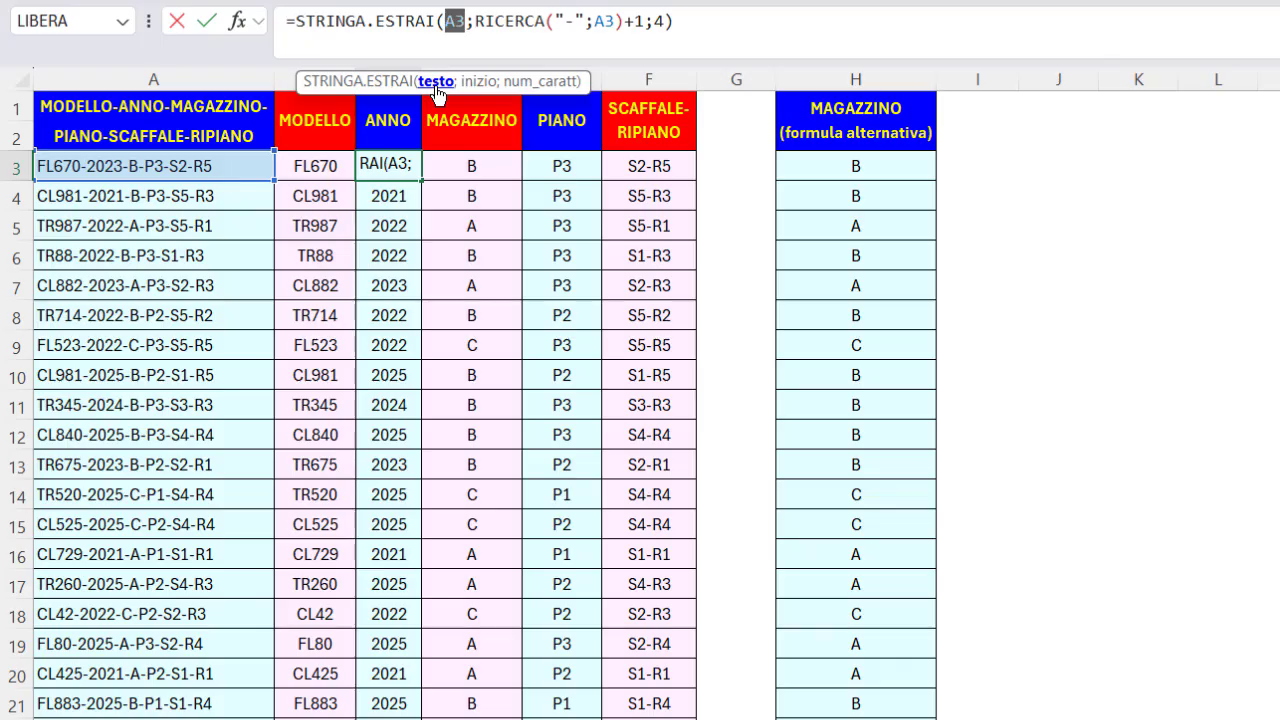
{"action": "left_click", "coordinate": [543, 86]}
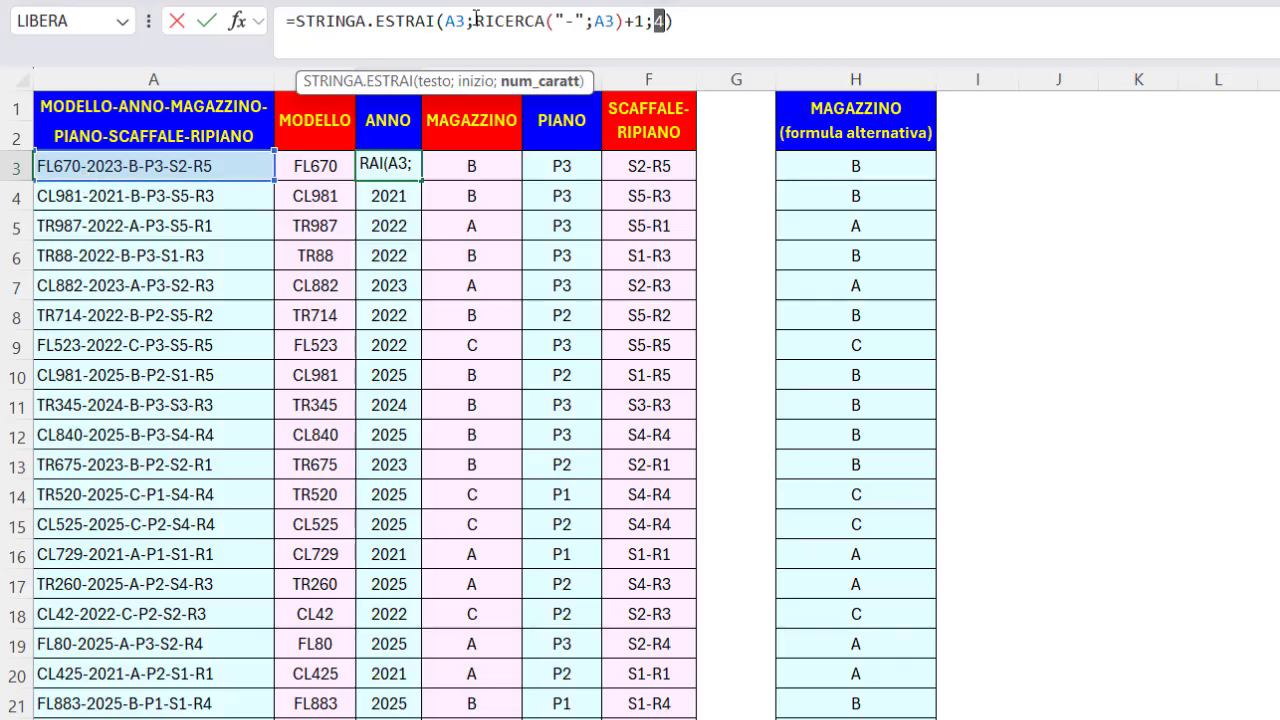
{"action": "left_click_drag", "start_coordinate": [476, 19], "coordinate": [648, 21]}
{"action": "left_click", "coordinate": [620, 21]}
{"action": "type", "text": ")"}
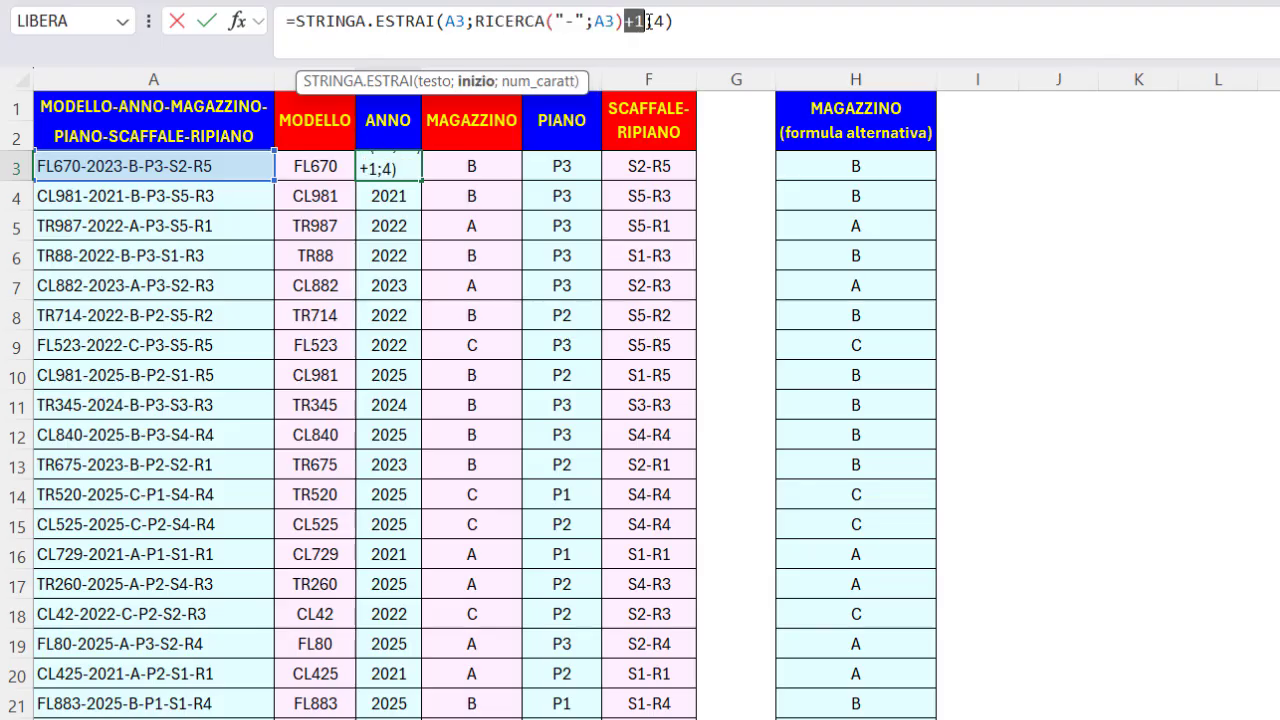
{"action": "key", "text": "ctrl+Return"}
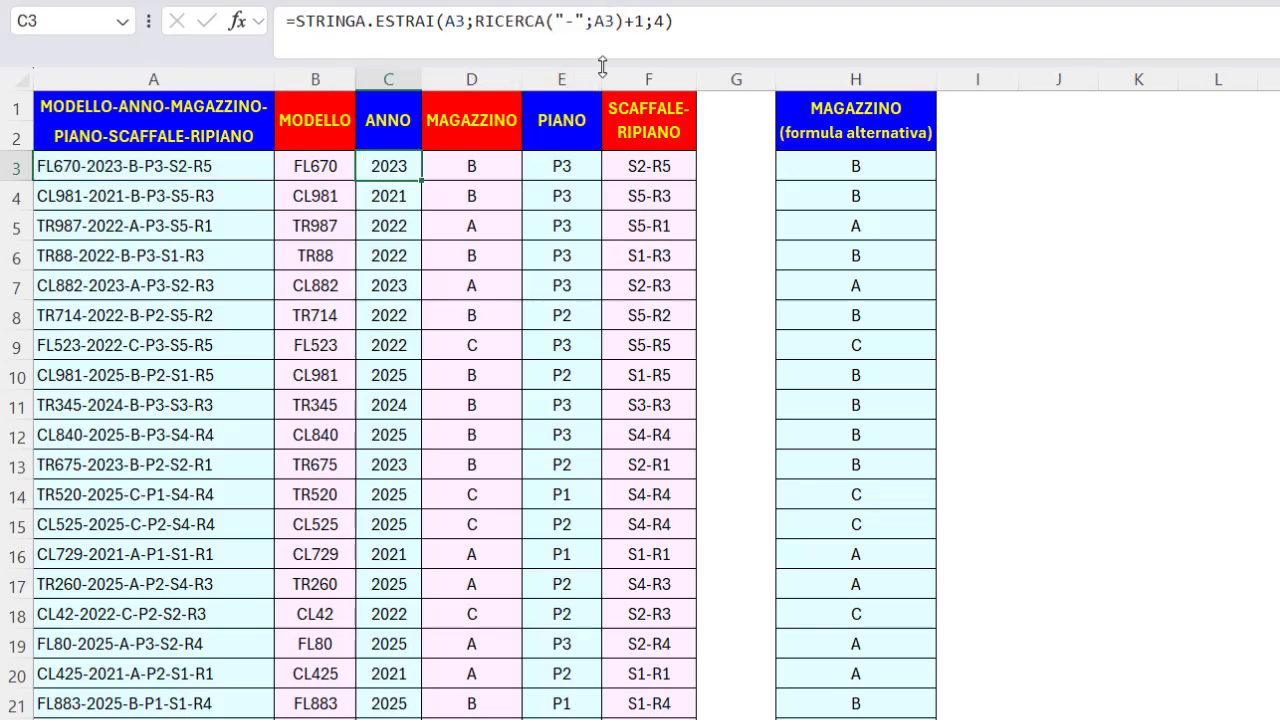
Examine the RICERCA part of the MAGAZZINO formula in D3: searched text "-", string A3, start position 7 and the +1 correction
{"action": "left_click", "coordinate": [495, 166]}
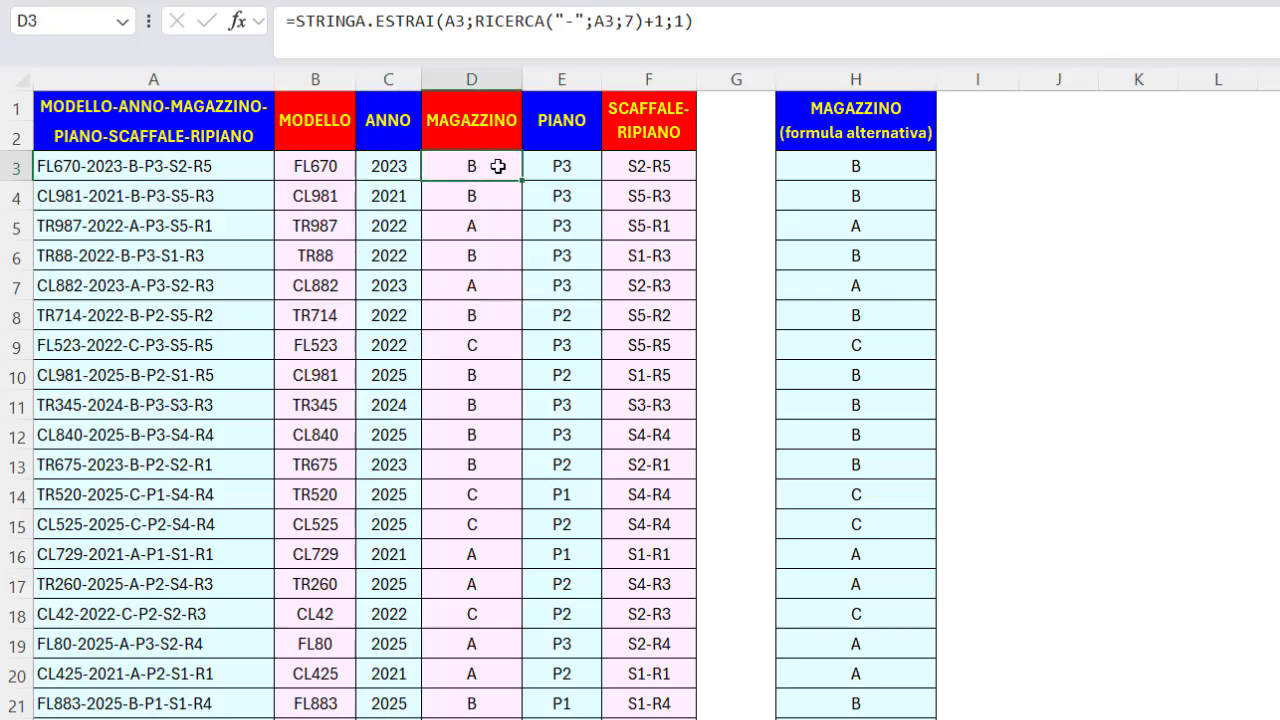
{"action": "left_click", "coordinate": [824, 169]}
{"action": "left_click", "coordinate": [502, 168]}
{"action": "left_click", "coordinate": [577, 20]}
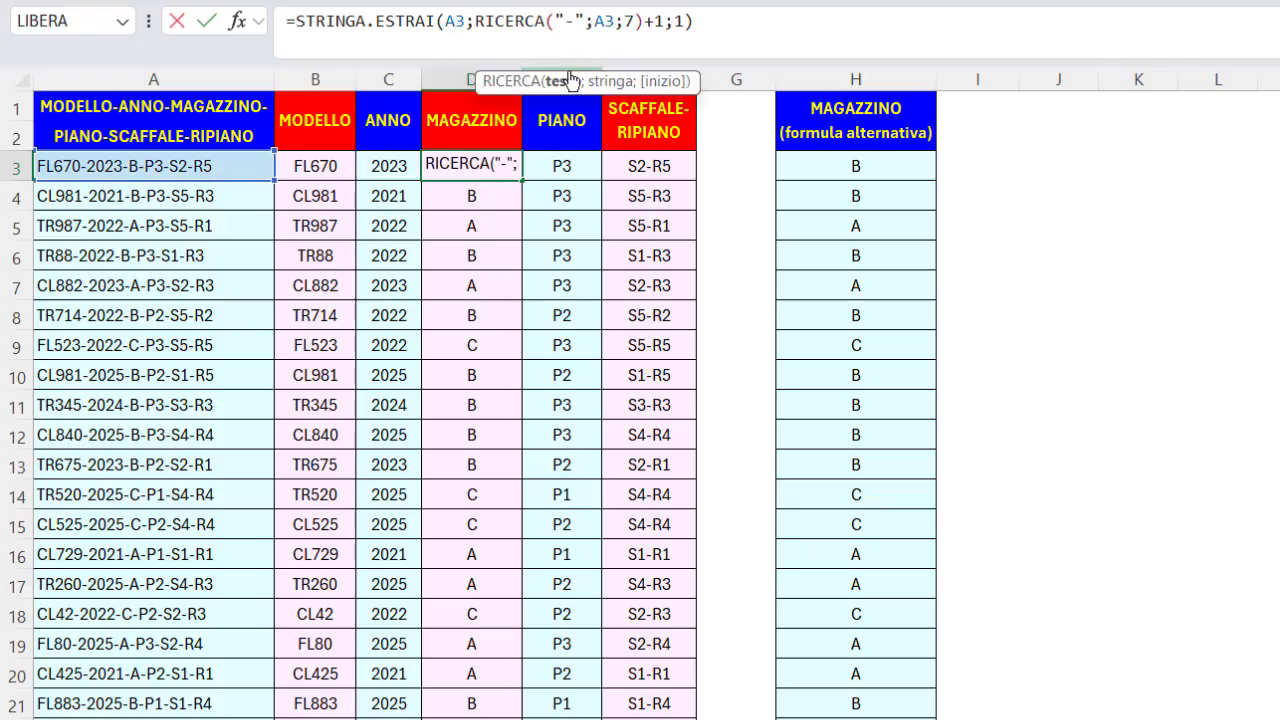
{"action": "left_click", "coordinate": [565, 83]}
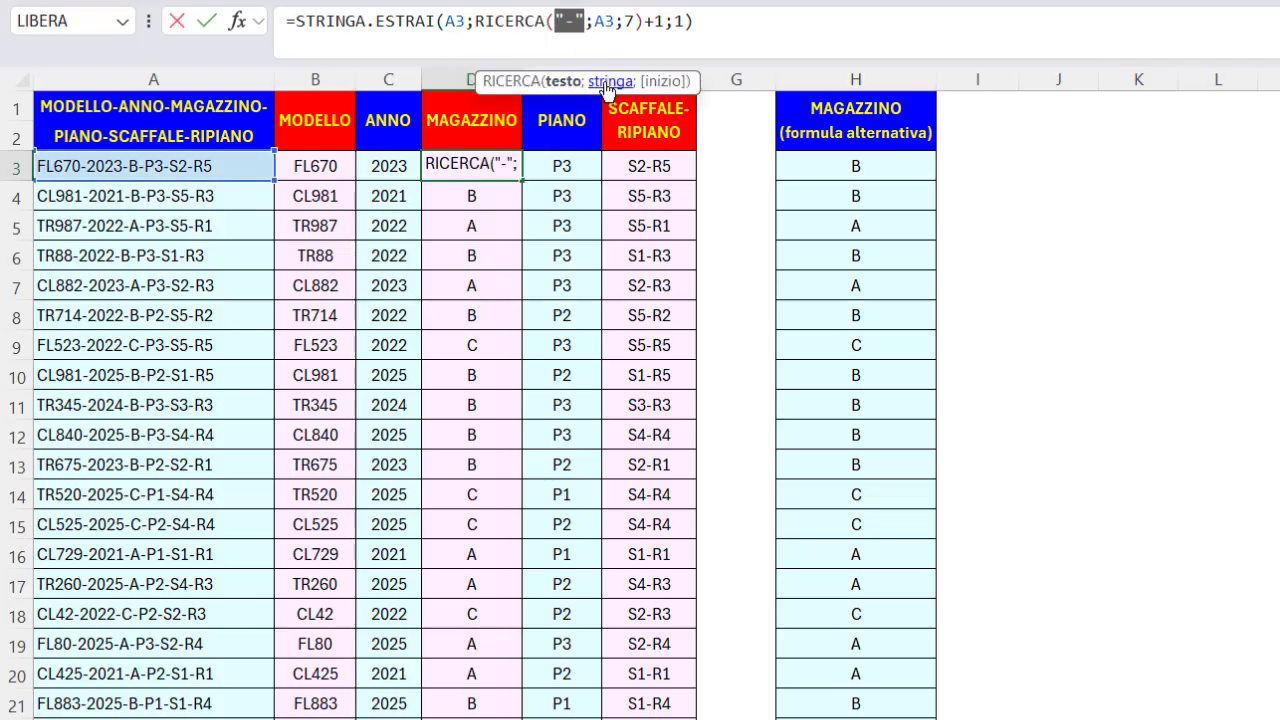
{"action": "left_click", "coordinate": [607, 82]}
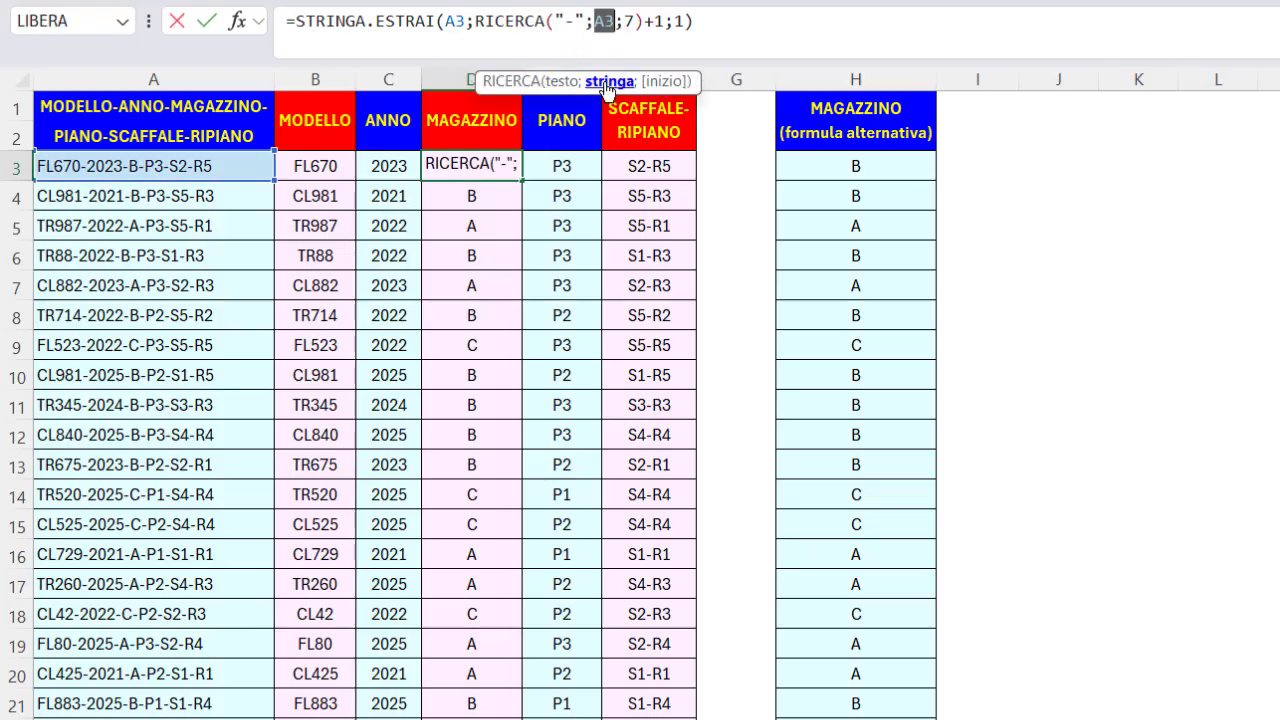
{"action": "left_click", "coordinate": [658, 82]}
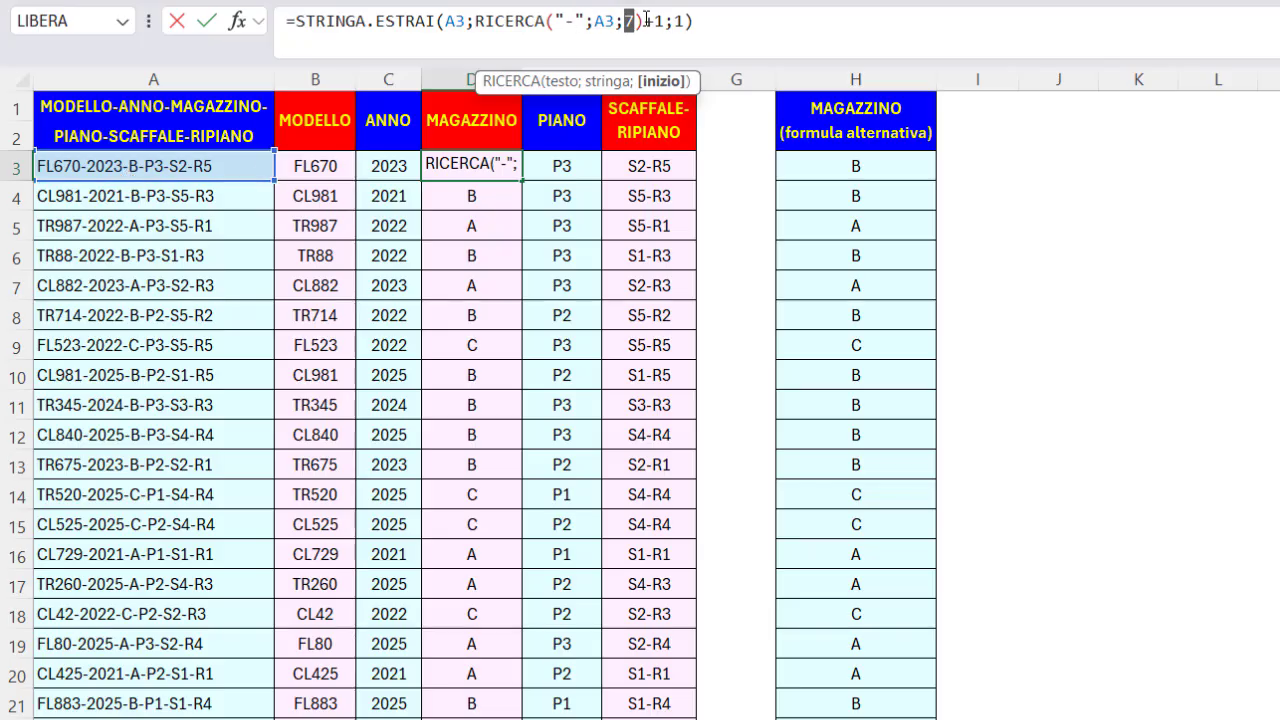
{"action": "left_click_drag", "start_coordinate": [646, 21], "coordinate": [665, 21]}
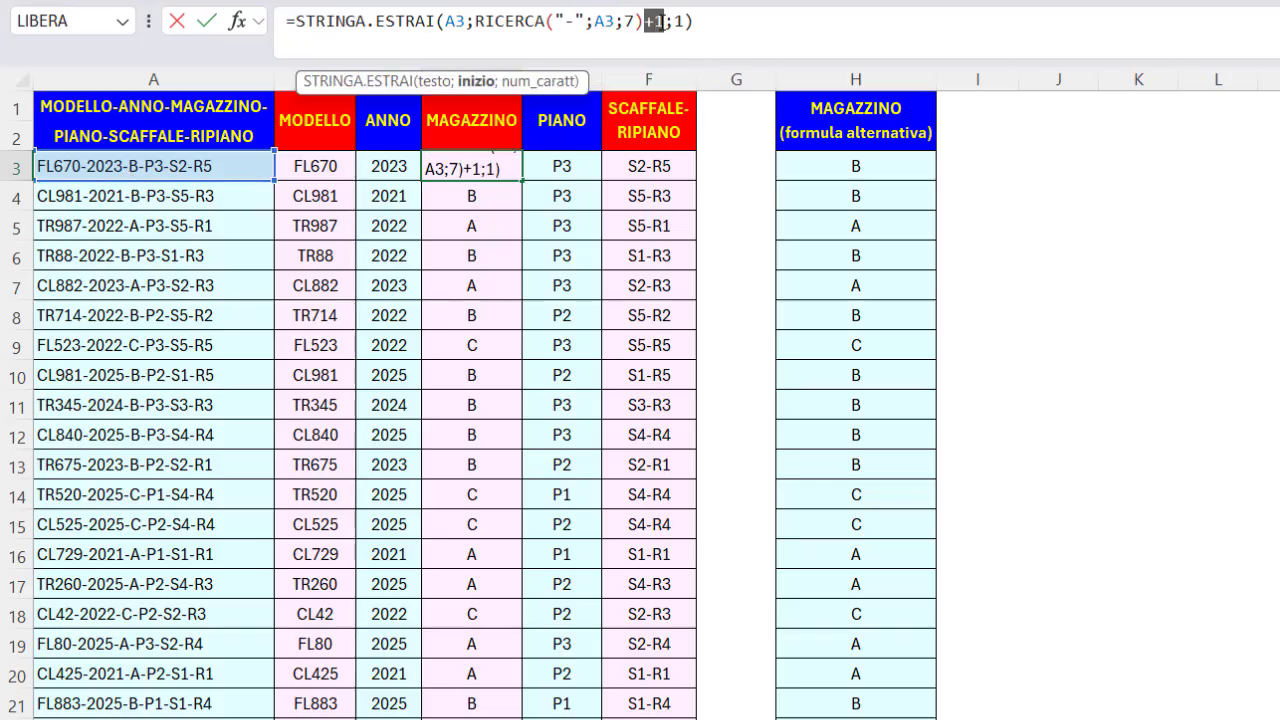
Review the text, start and one-character length arguments of STRINGA.ESTRAI in D3, leaving the formula as it is
{"action": "left_click", "coordinate": [452, 21]}
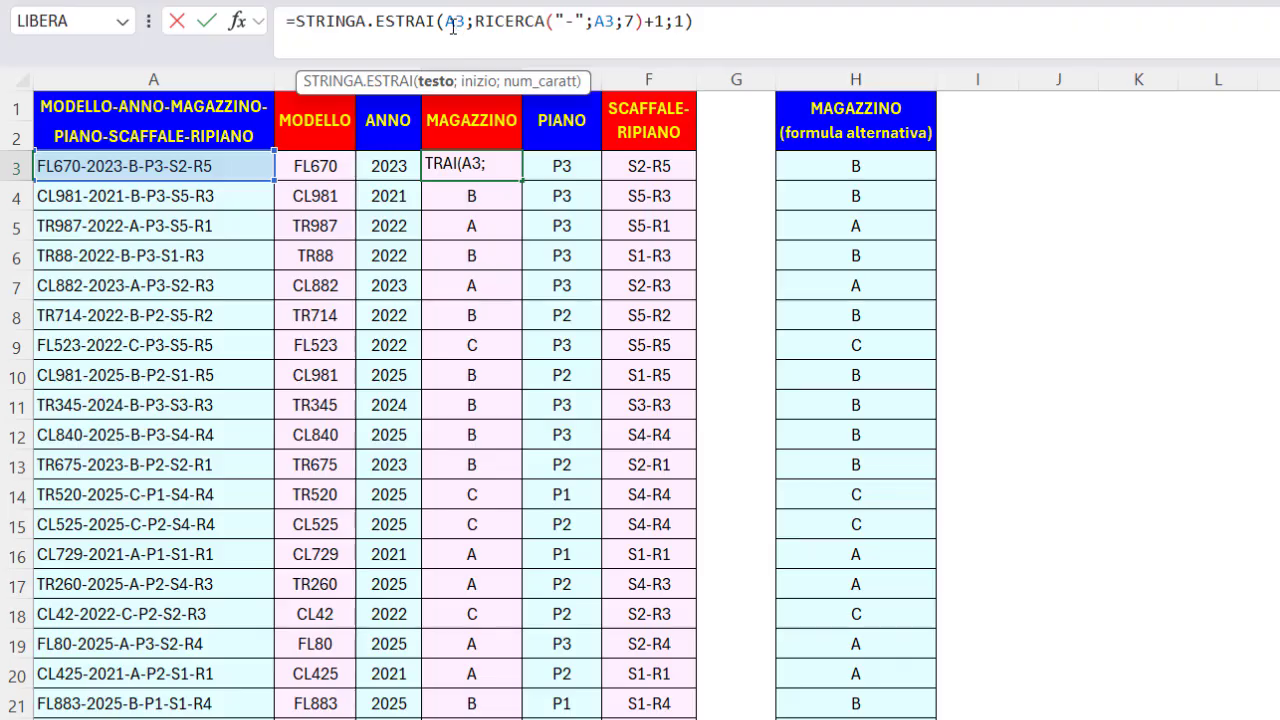
{"action": "left_click", "coordinate": [443, 91]}
{"action": "left_click", "coordinate": [476, 90]}
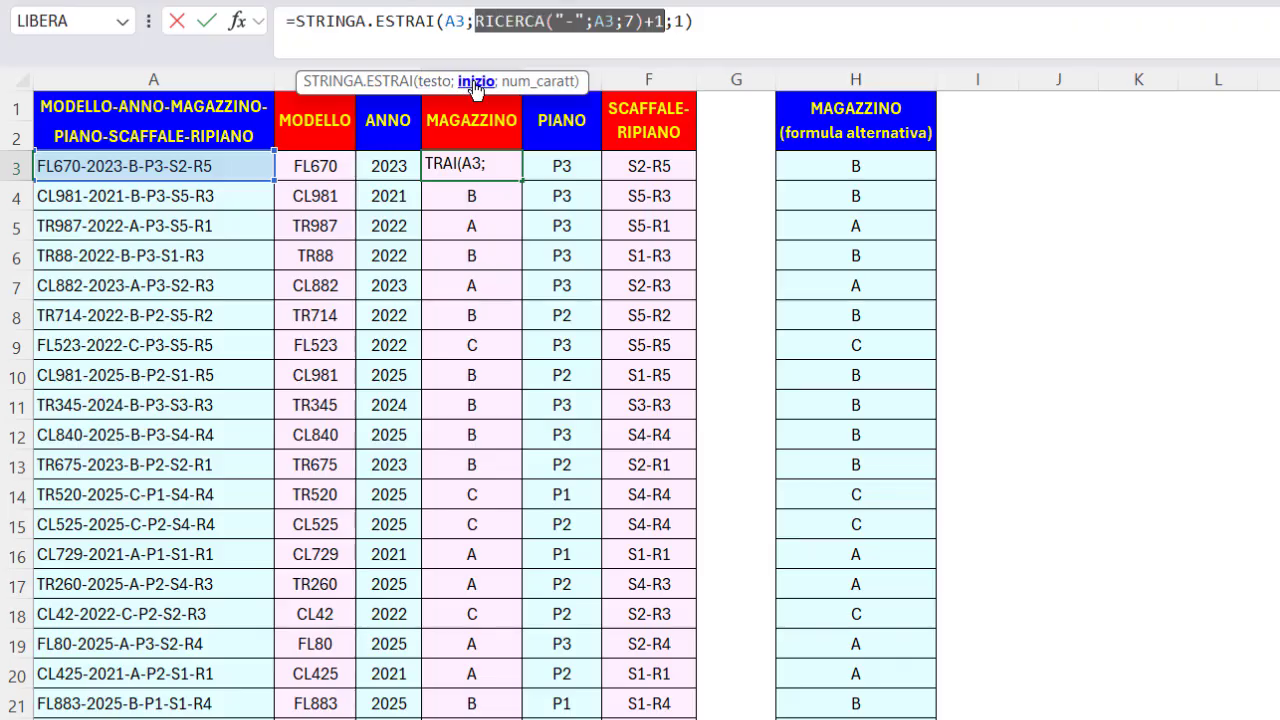
{"action": "left_click", "coordinate": [532, 89]}
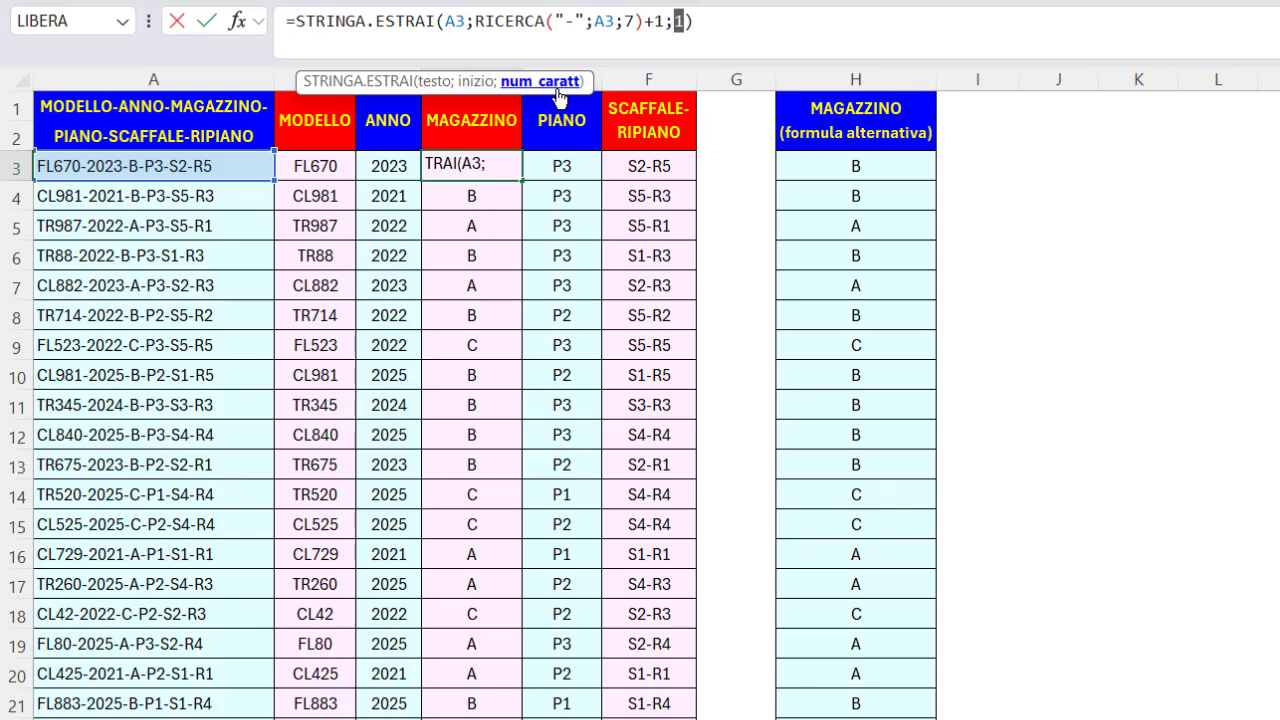
{"action": "key", "text": "ctrl+Return"}
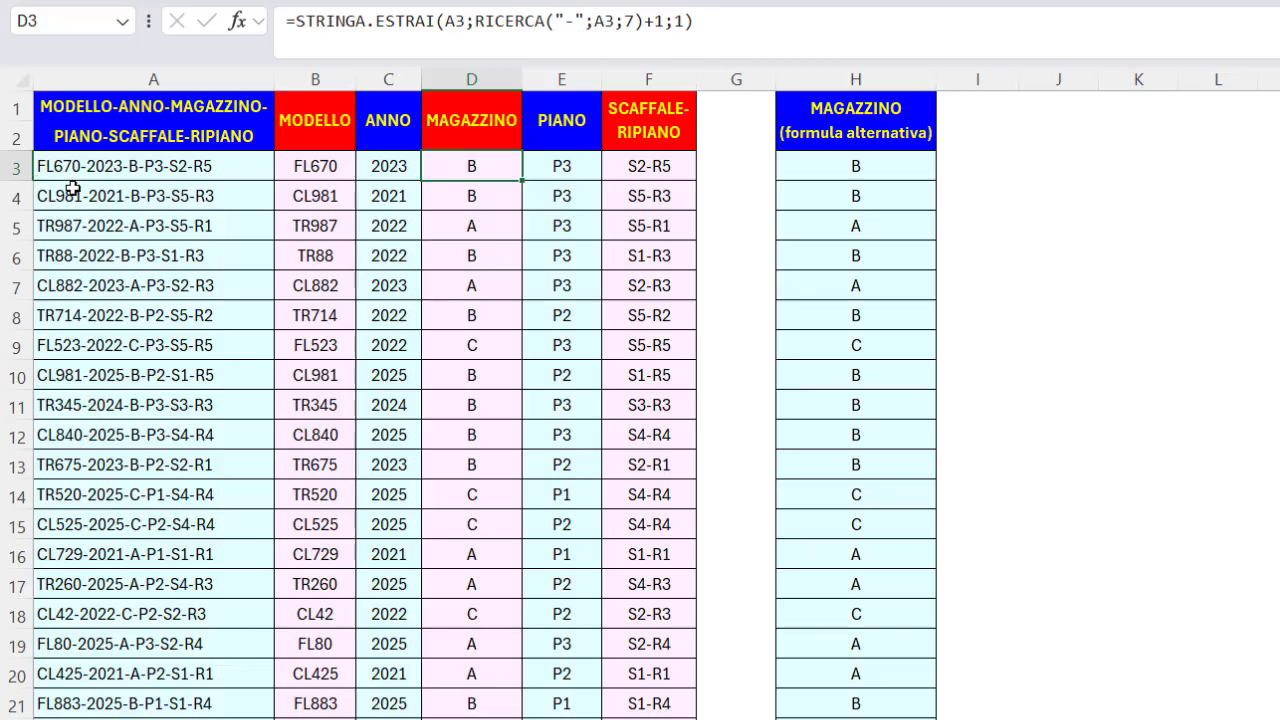
Examine the nested RICERCA in the alternative MAGAZZINO formula in H3, including its inner +1 and the outer +1
{"action": "left_click", "coordinate": [815, 172]}
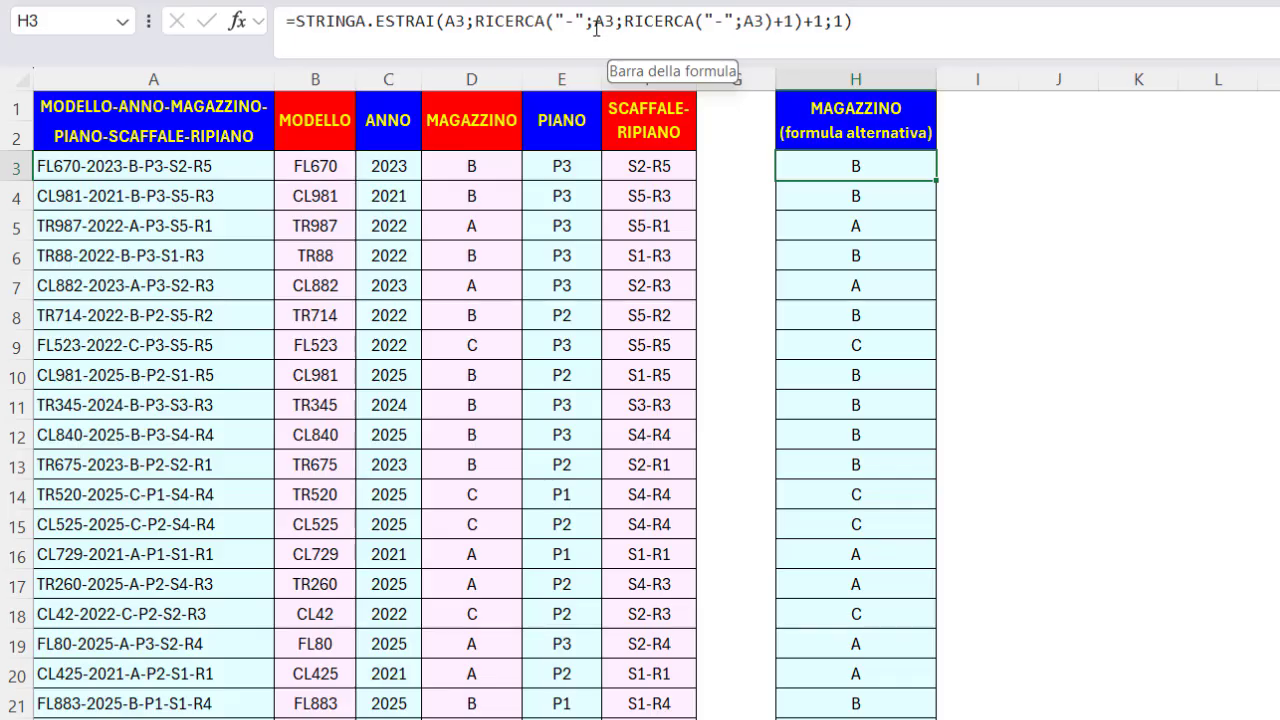
{"action": "left_click_drag", "start_coordinate": [625, 21], "coordinate": [774, 21]}
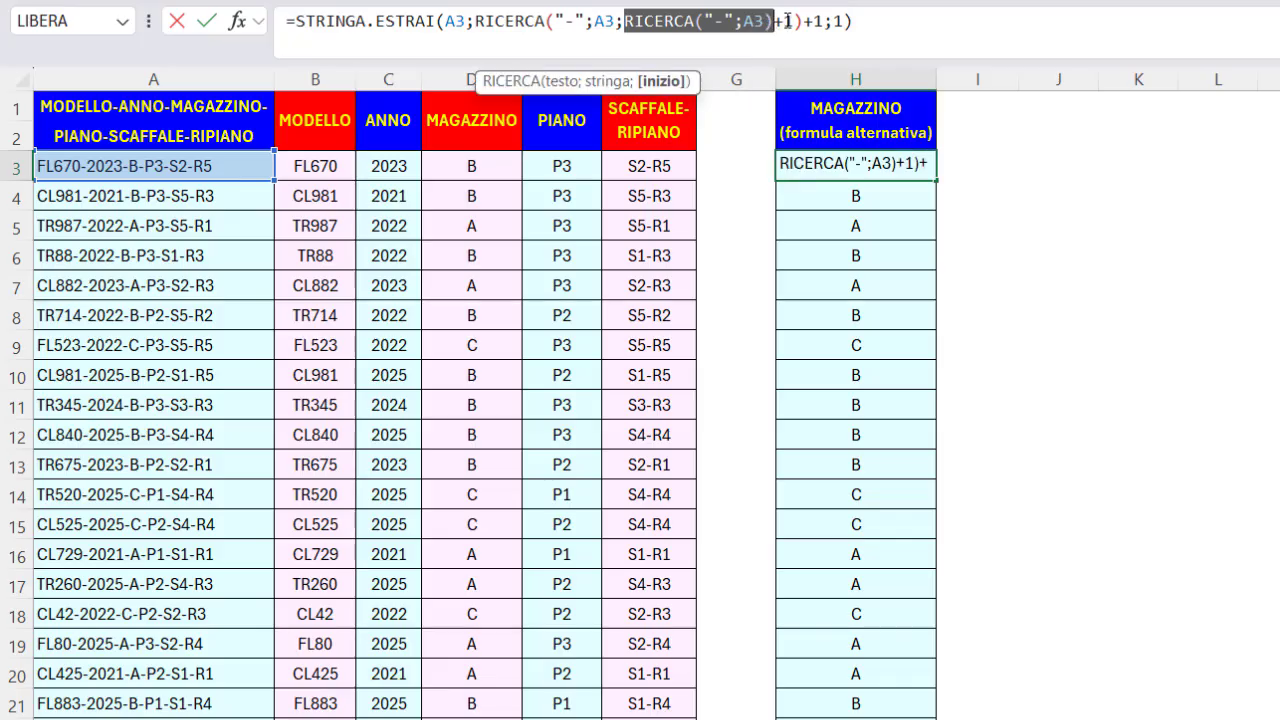
{"action": "left_click_drag", "start_coordinate": [777, 21], "coordinate": [795, 21]}
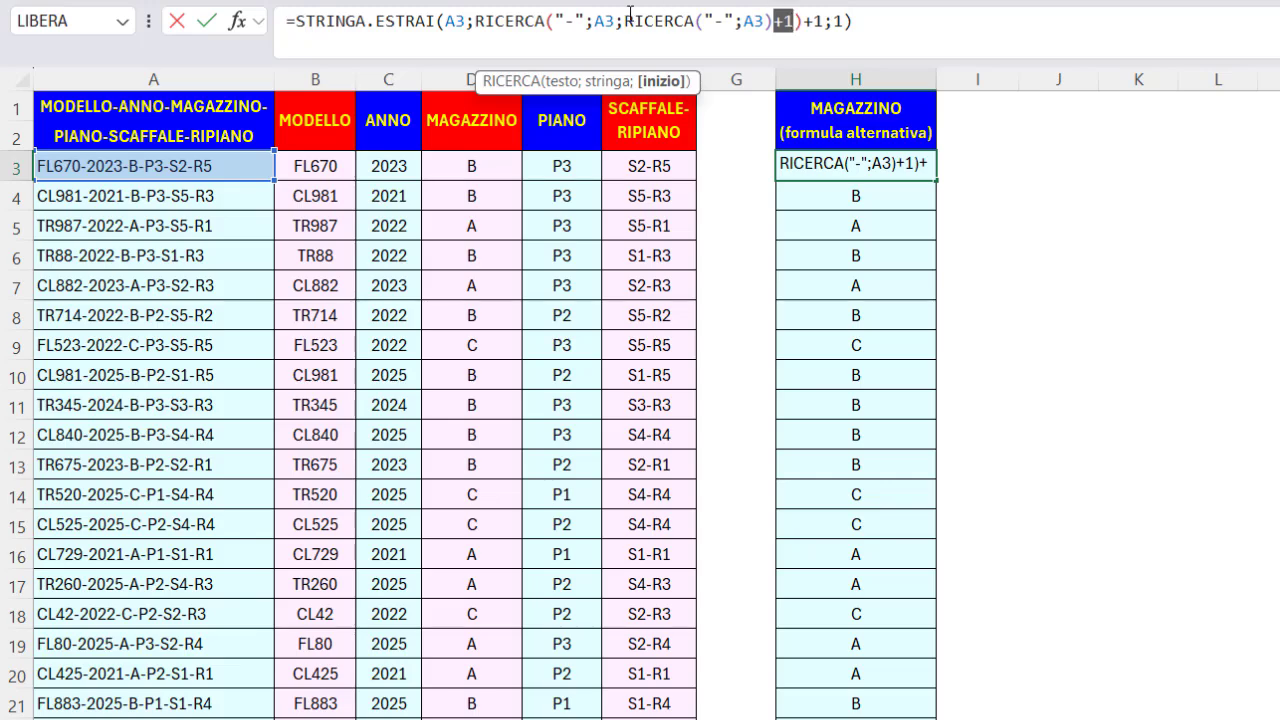
{"action": "left_click_drag", "start_coordinate": [625, 21], "coordinate": [796, 21]}
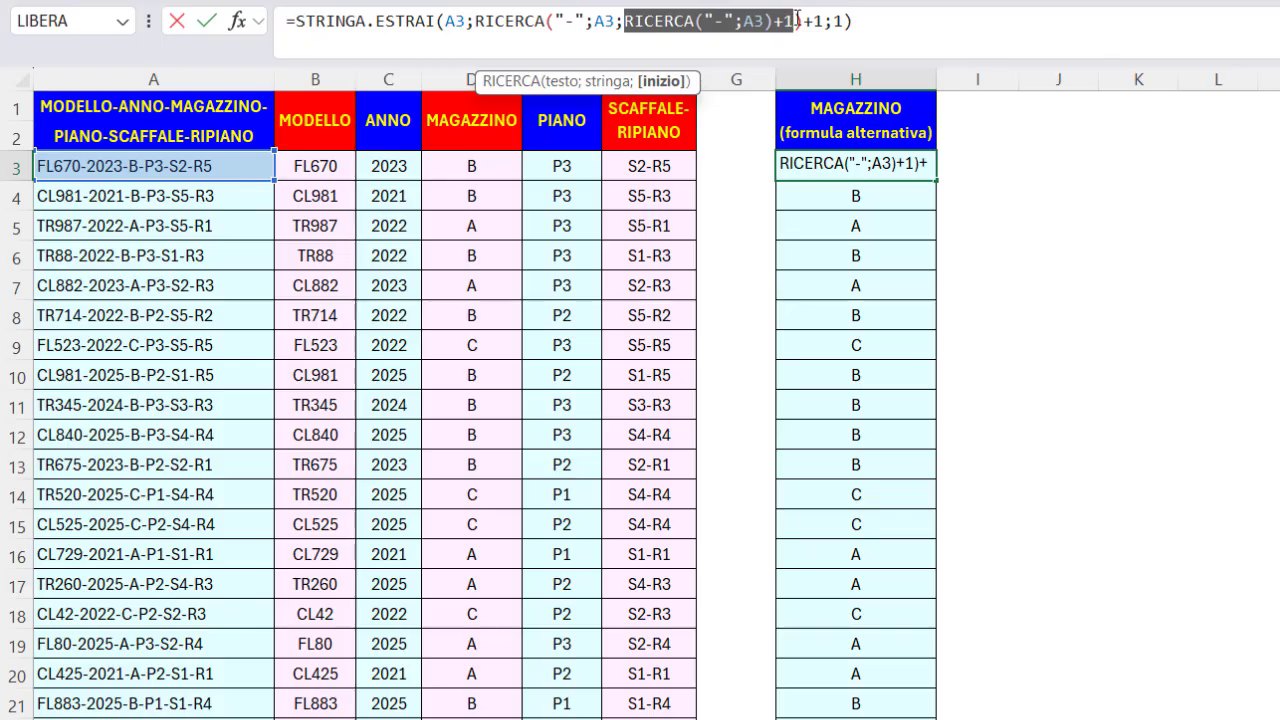
{"action": "left_click_drag", "start_coordinate": [474, 20], "coordinate": [824, 22]}
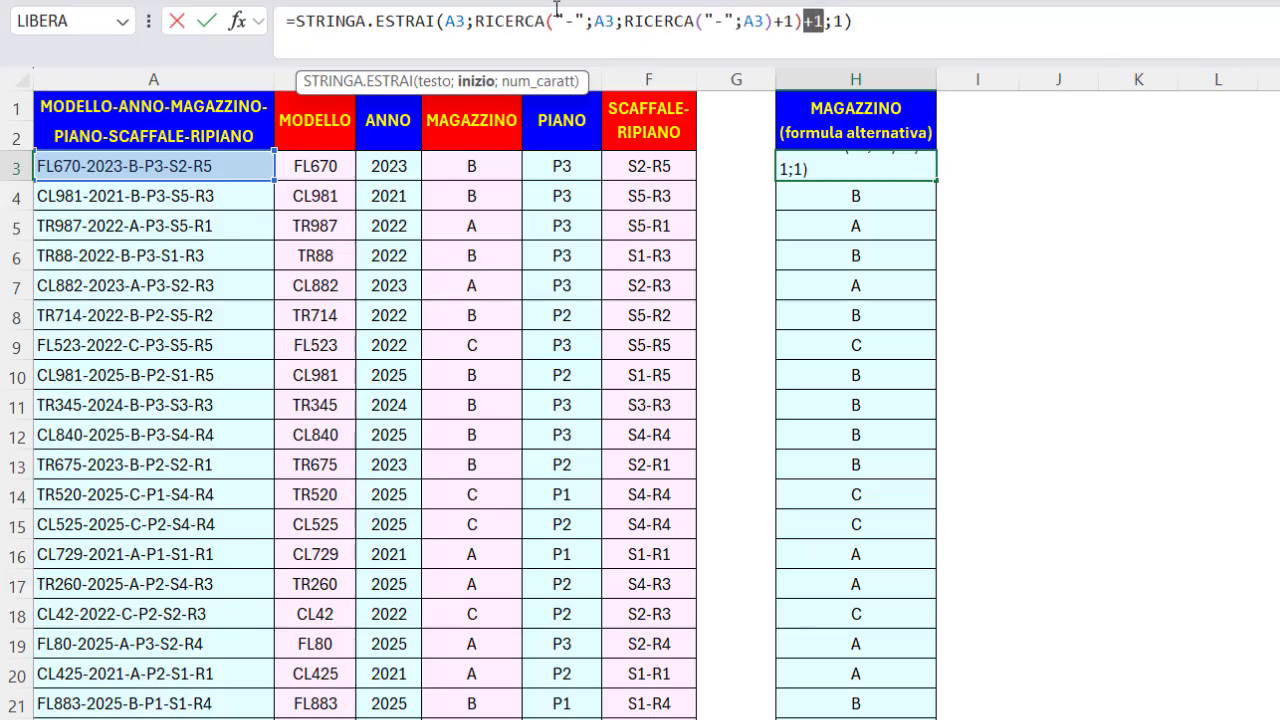
Review the text, start and length arguments of STRINGA.ESTRAI in the alternative formula in H3, leaving it as it is
{"action": "left_click", "coordinate": [456, 20]}
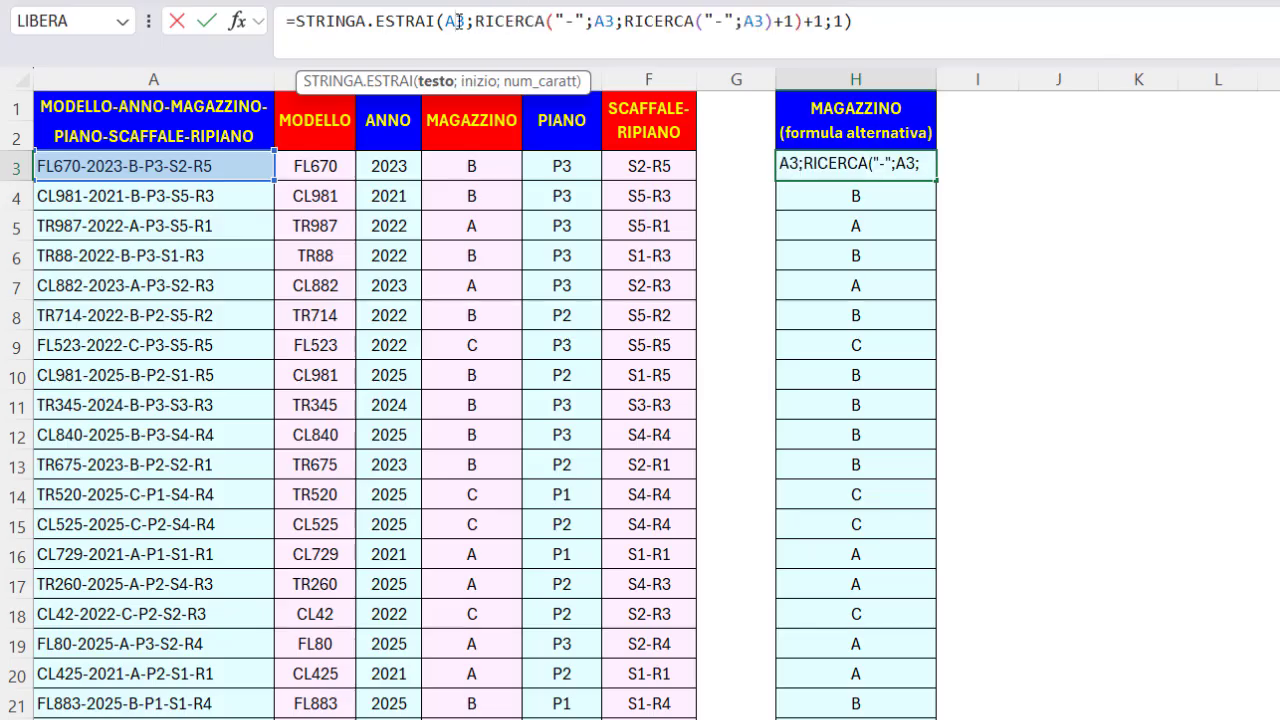
{"action": "left_click", "coordinate": [437, 82]}
{"action": "left_click", "coordinate": [478, 86]}
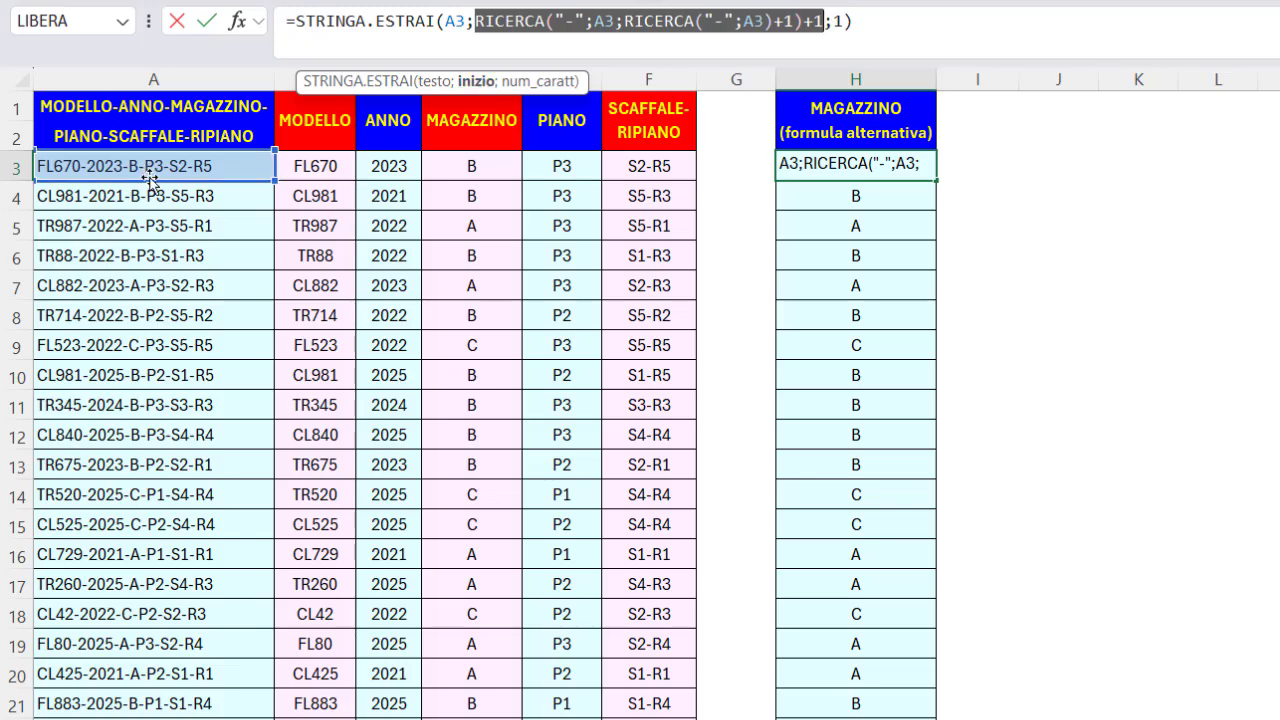
{"action": "left_click", "coordinate": [548, 86]}
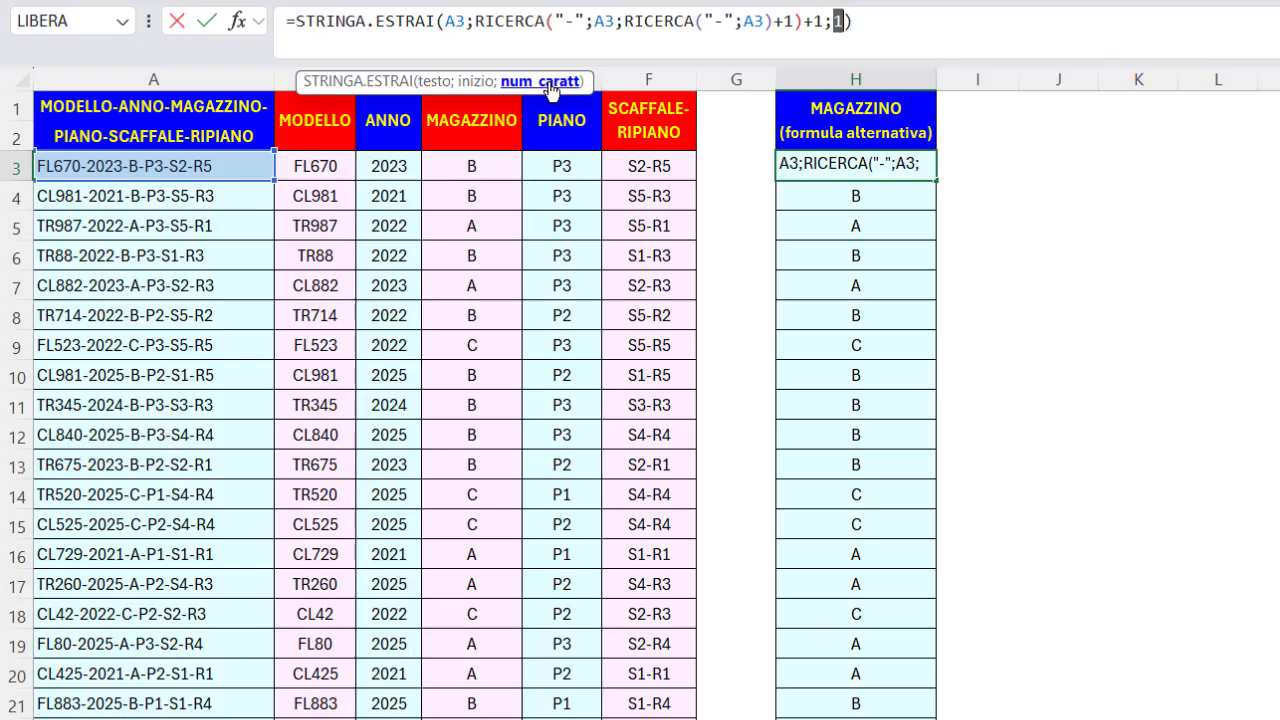
{"action": "key", "text": "ctrl+Return"}
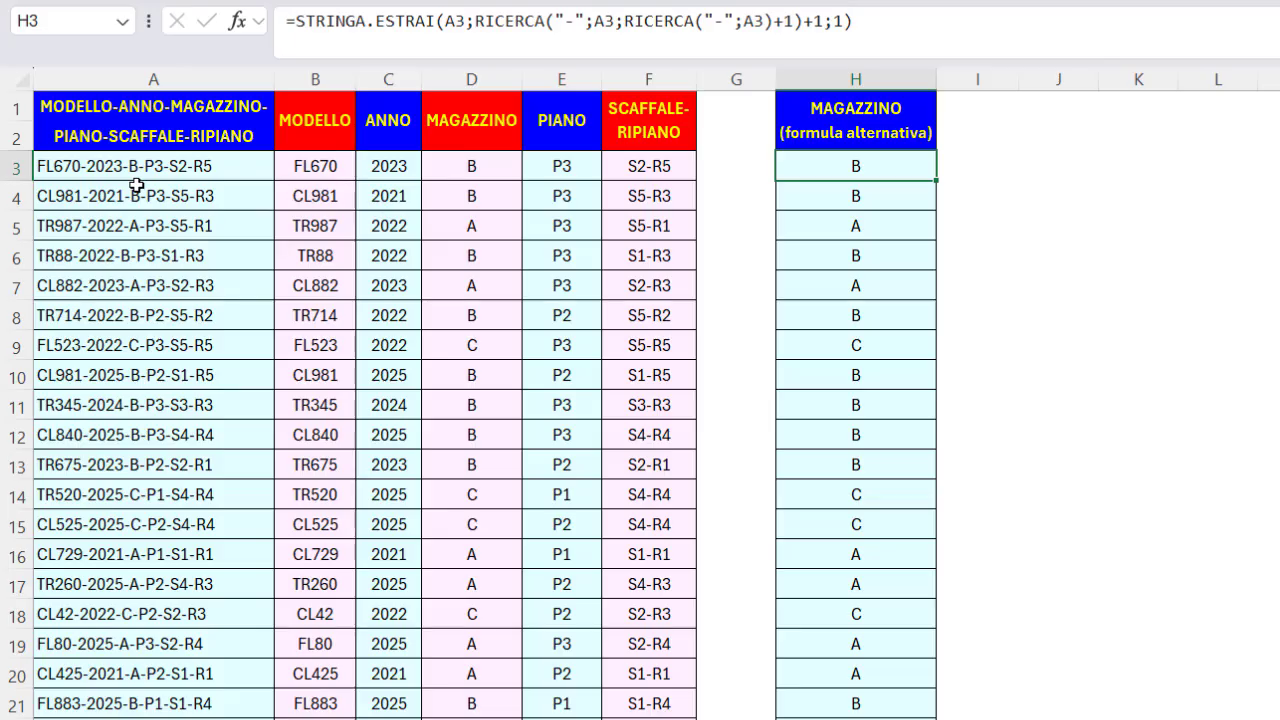
Examine the RICERCA part of the PIANO formula in E3: the searched text "-"&D3&"-" and the +3 correction
{"action": "left_click", "coordinate": [562, 170]}
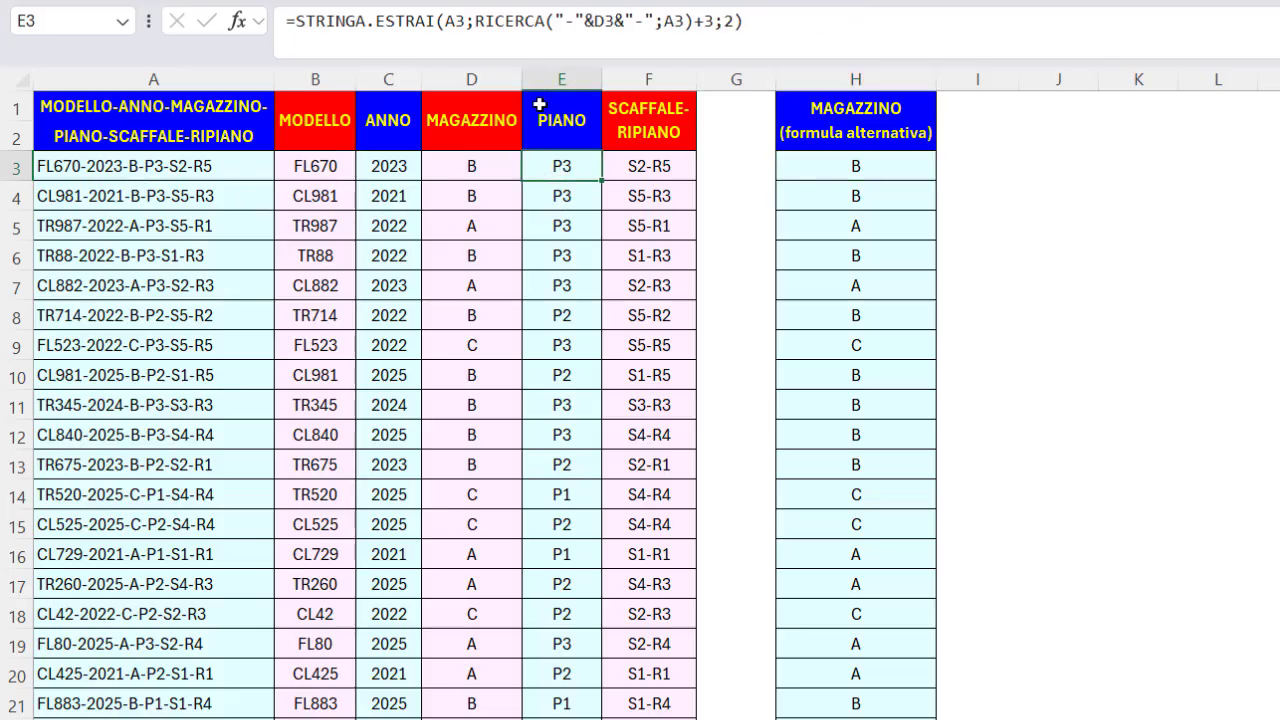
{"action": "left_click", "coordinate": [557, 20]}
{"action": "left_click_drag", "start_coordinate": [556, 20], "coordinate": [613, 17]}
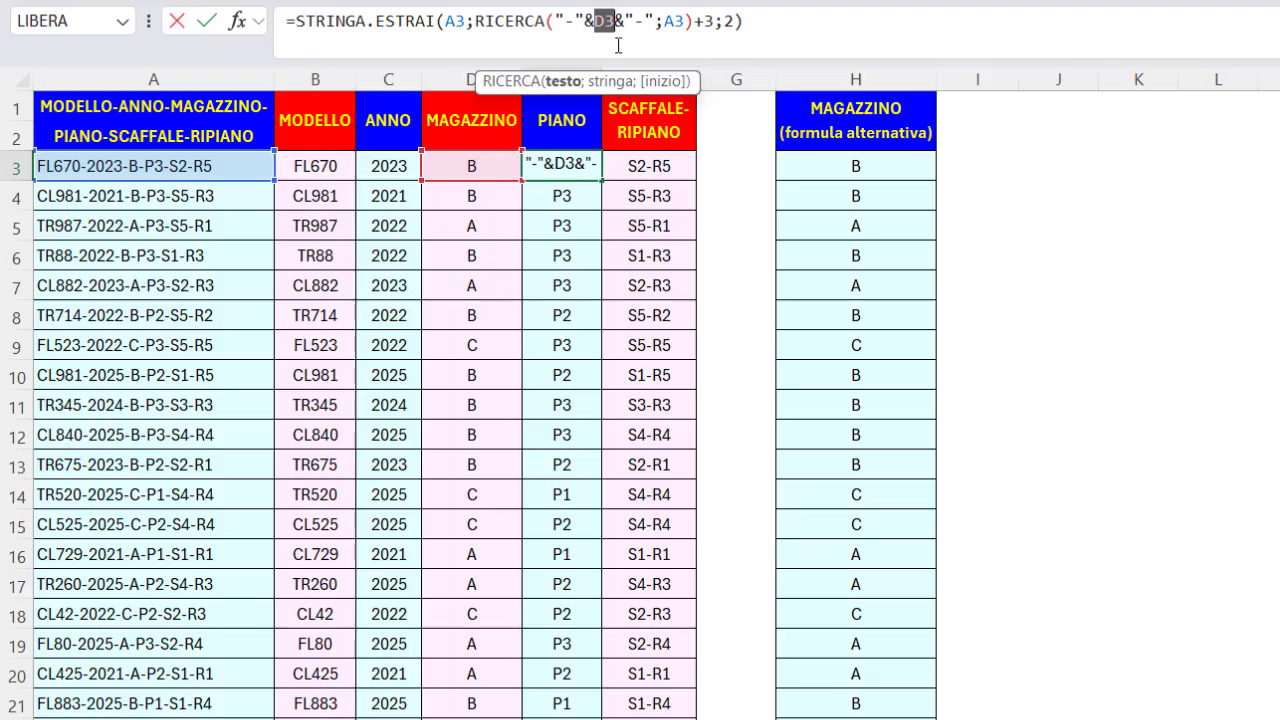
{"action": "left_click_drag", "start_coordinate": [624, 20], "coordinate": [654, 20]}
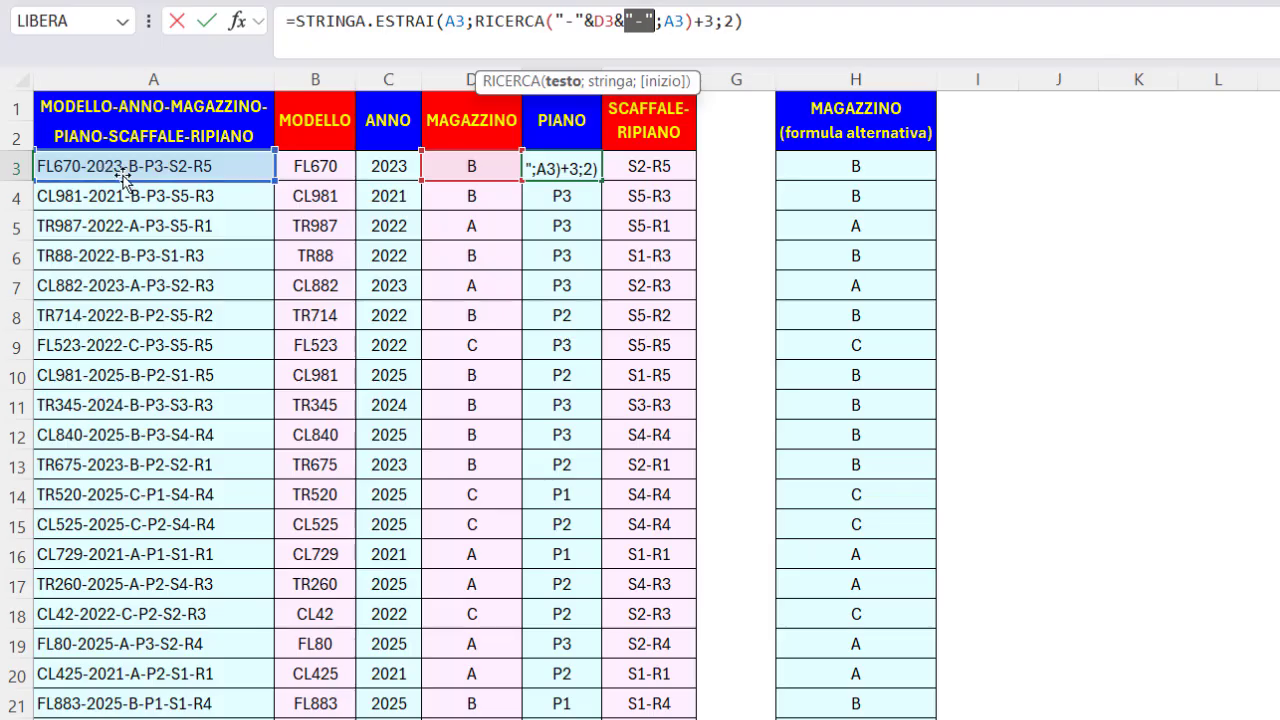
{"action": "left_click", "coordinate": [704, 21]}
{"action": "left_click_drag", "start_coordinate": [695, 21], "coordinate": [716, 21]}
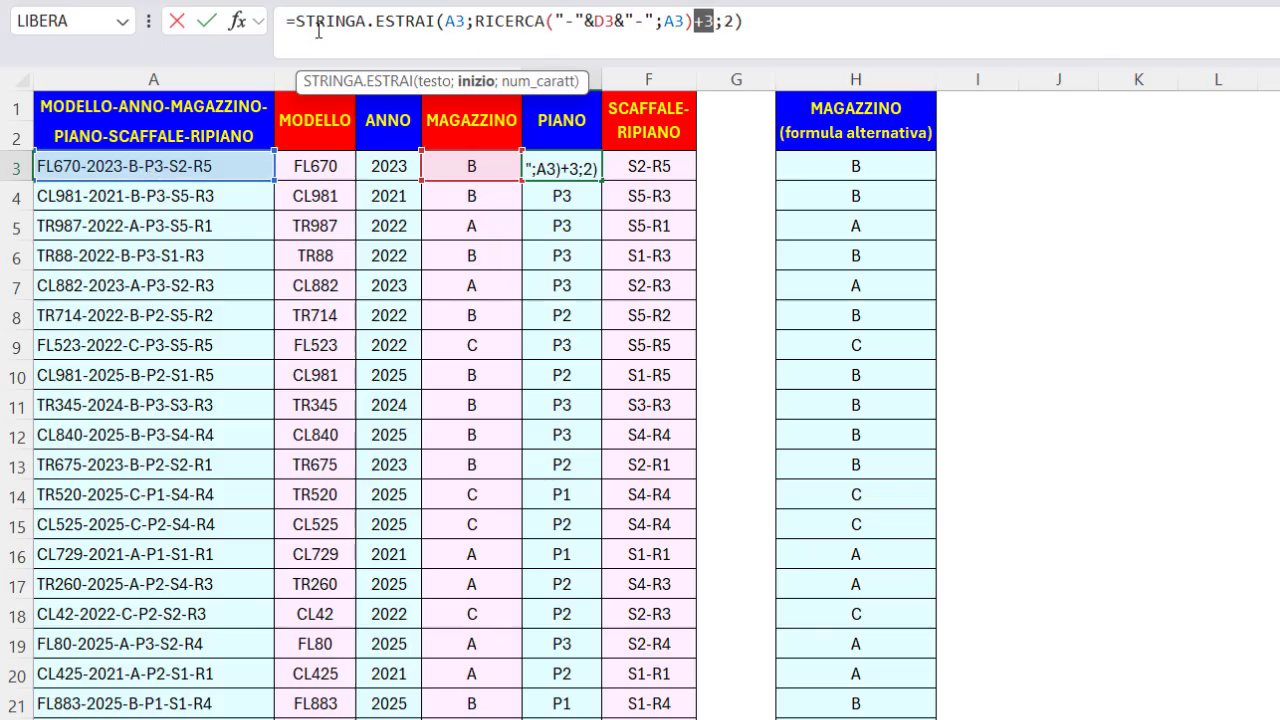
Review the text, start and two-character length arguments of STRINGA.ESTRAI in E3, leaving the formula as it is
{"action": "left_click", "coordinate": [456, 21]}
{"action": "left_click", "coordinate": [436, 82]}
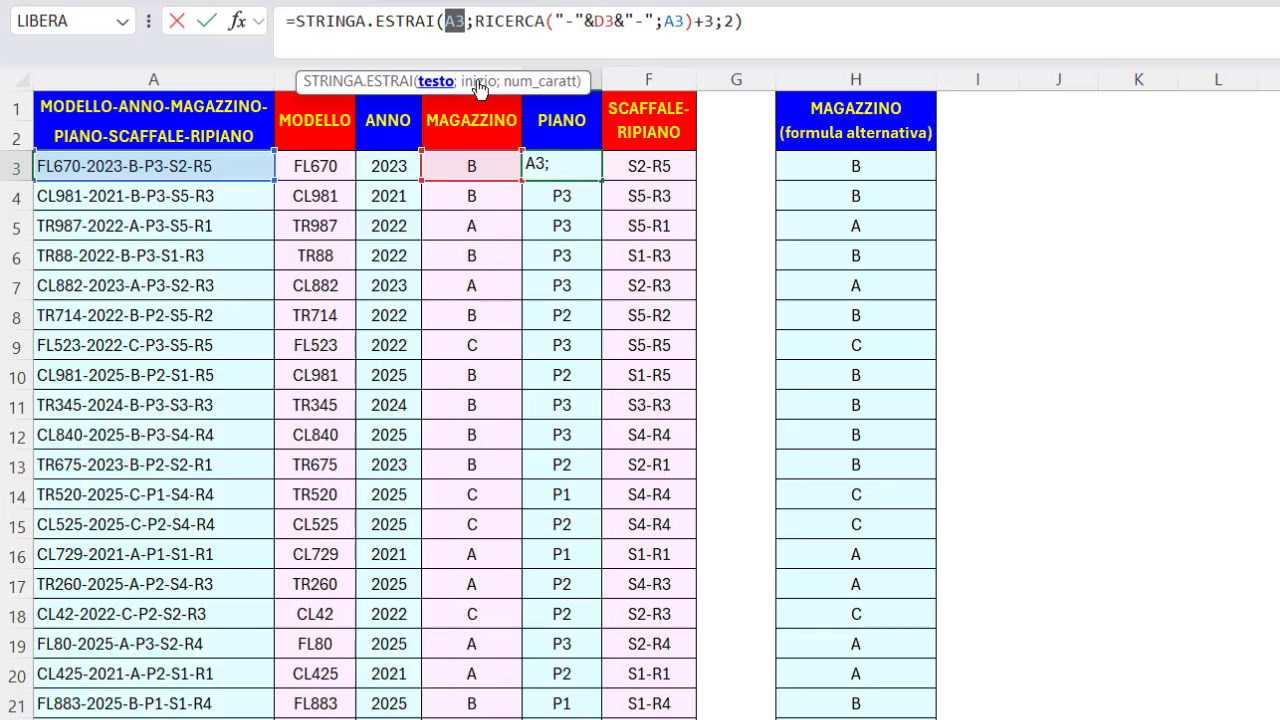
{"action": "left_click", "coordinate": [478, 82]}
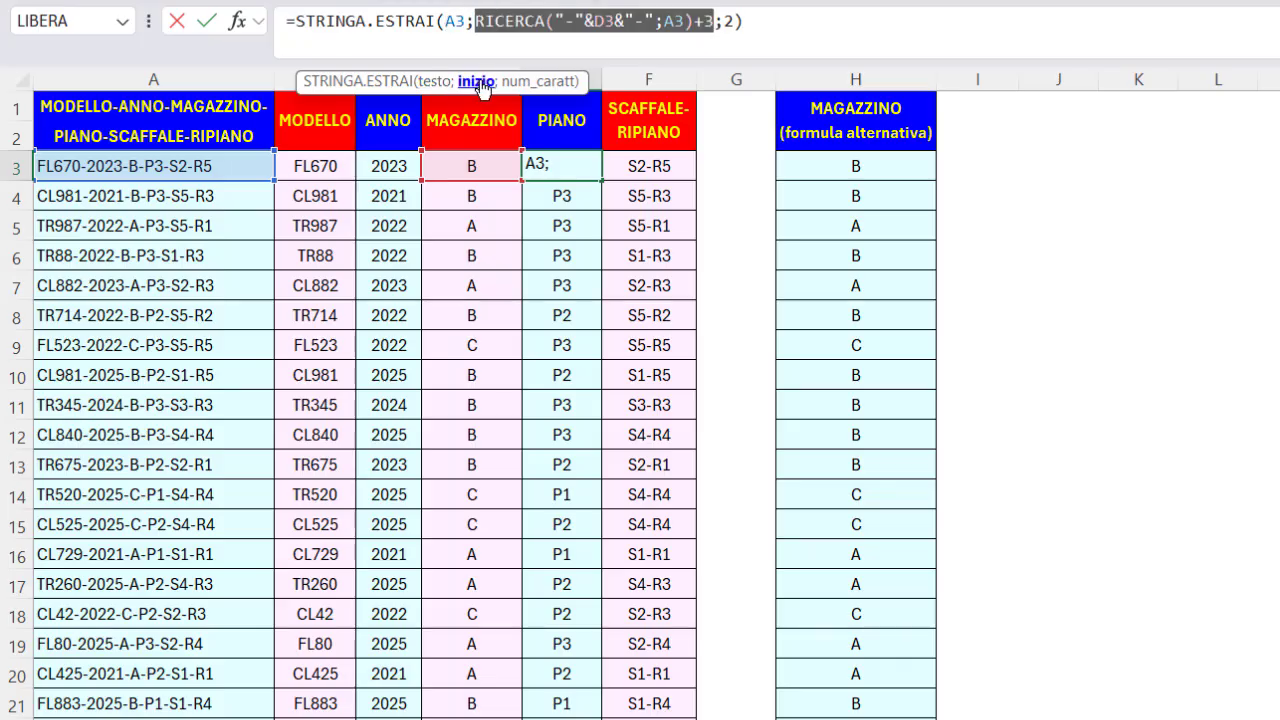
{"action": "left_click", "coordinate": [535, 82]}
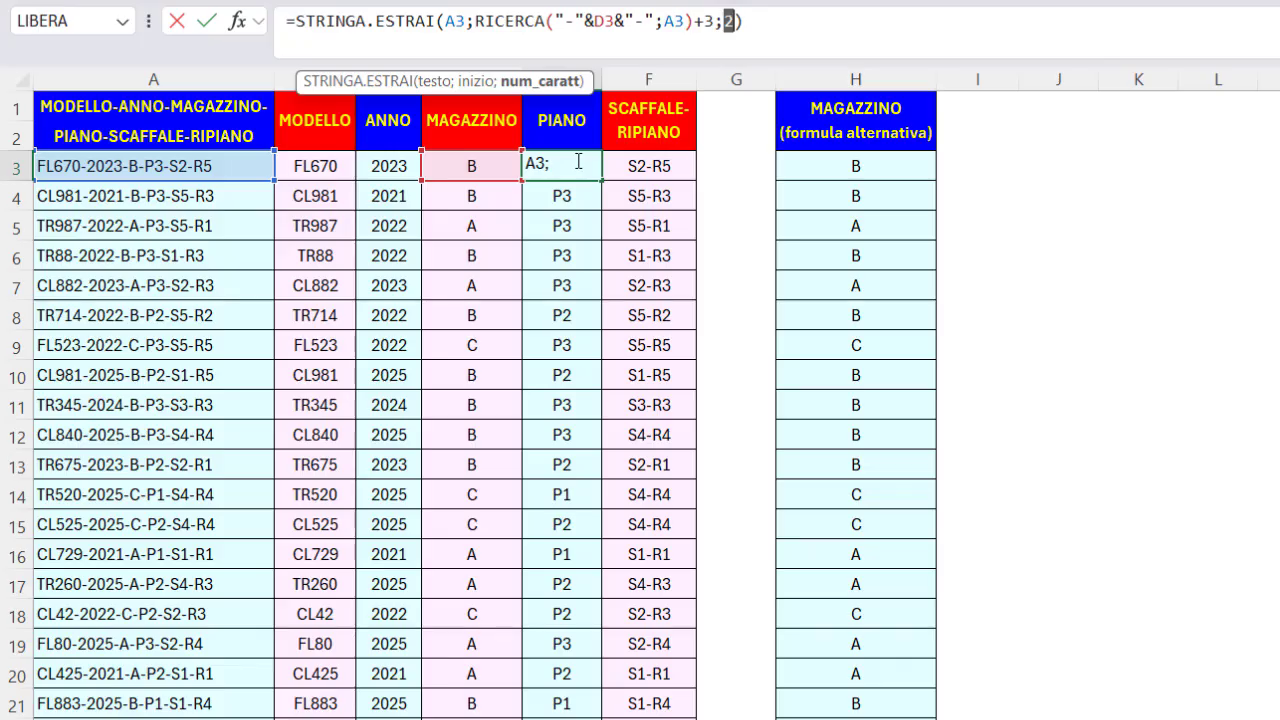
{"action": "key", "text": "Tab"}
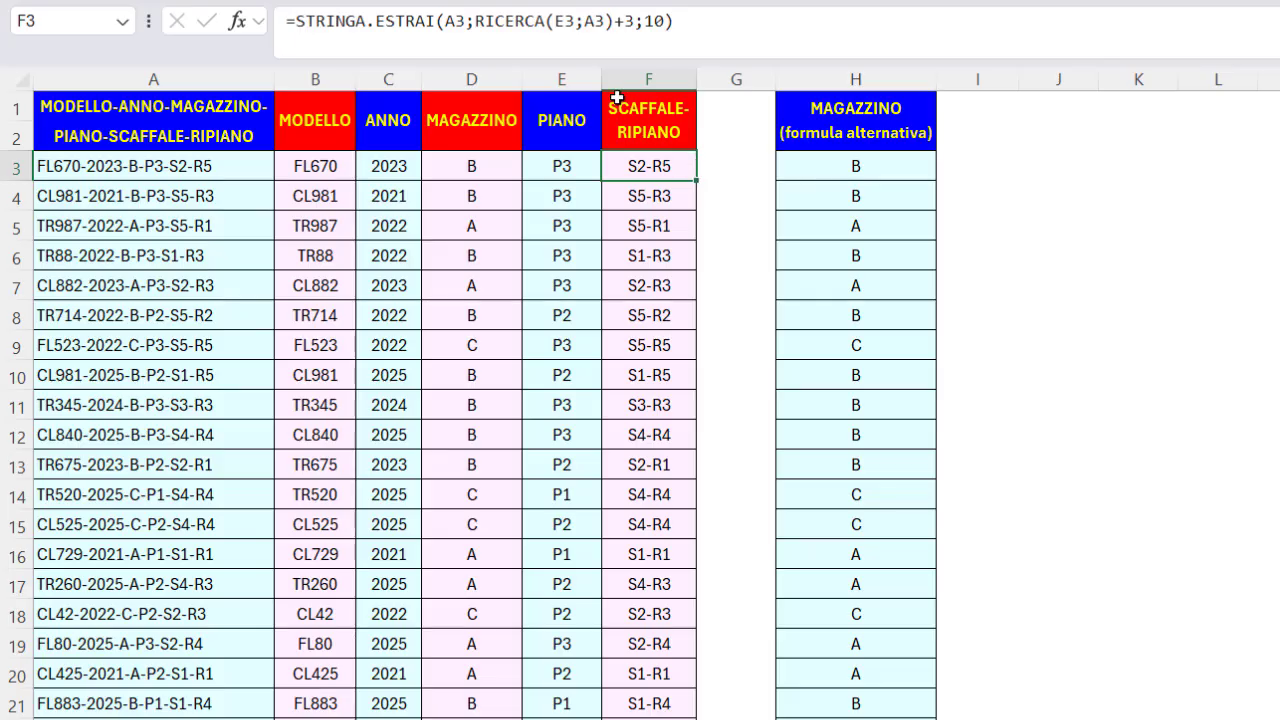
Examine the RICERCA part of the SCAFFALE-RIPIANO formula in F3: searched text E3, string A3 and the +3 correction
{"action": "left_click", "coordinate": [502, 21]}
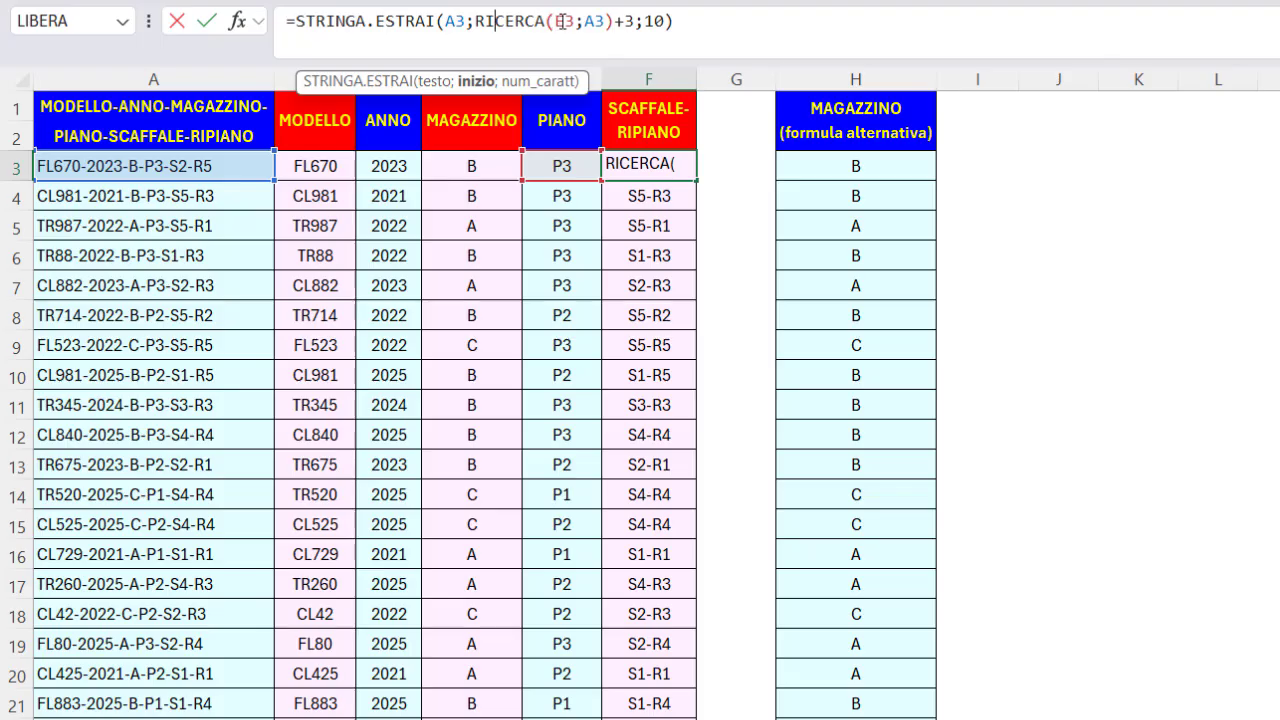
{"action": "double_click", "coordinate": [564, 21]}
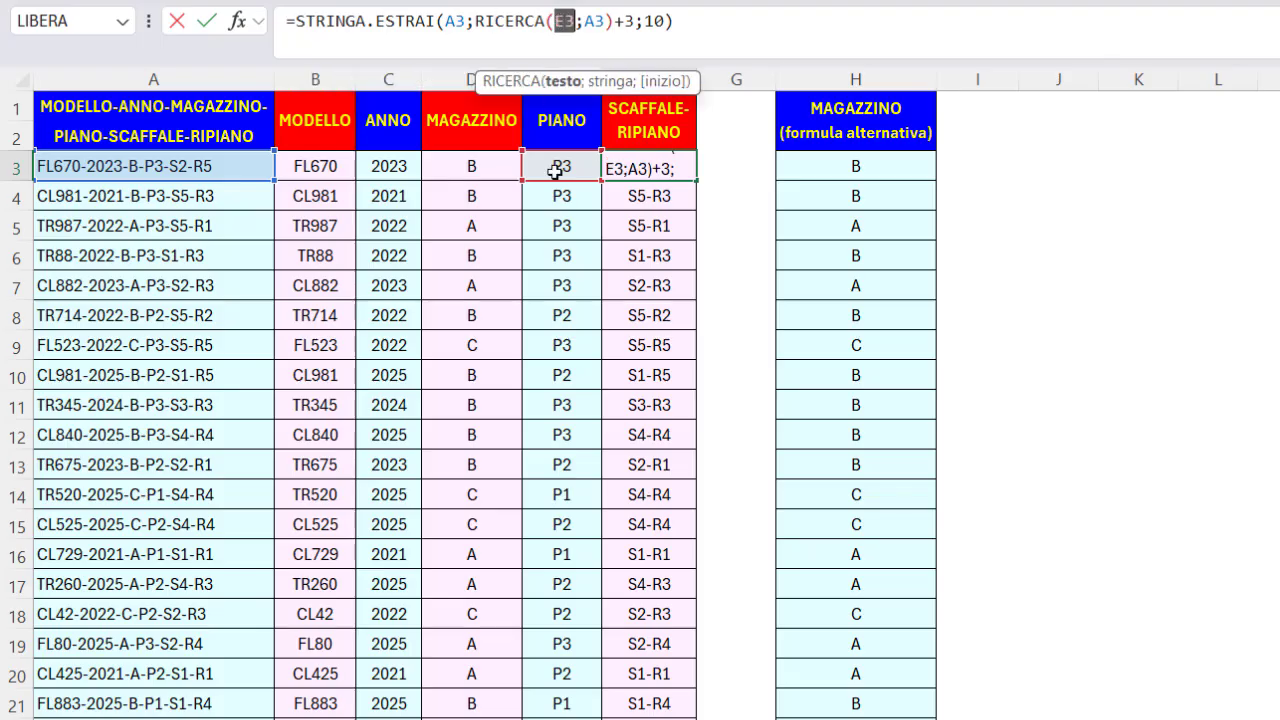
{"action": "left_click", "coordinate": [594, 21]}
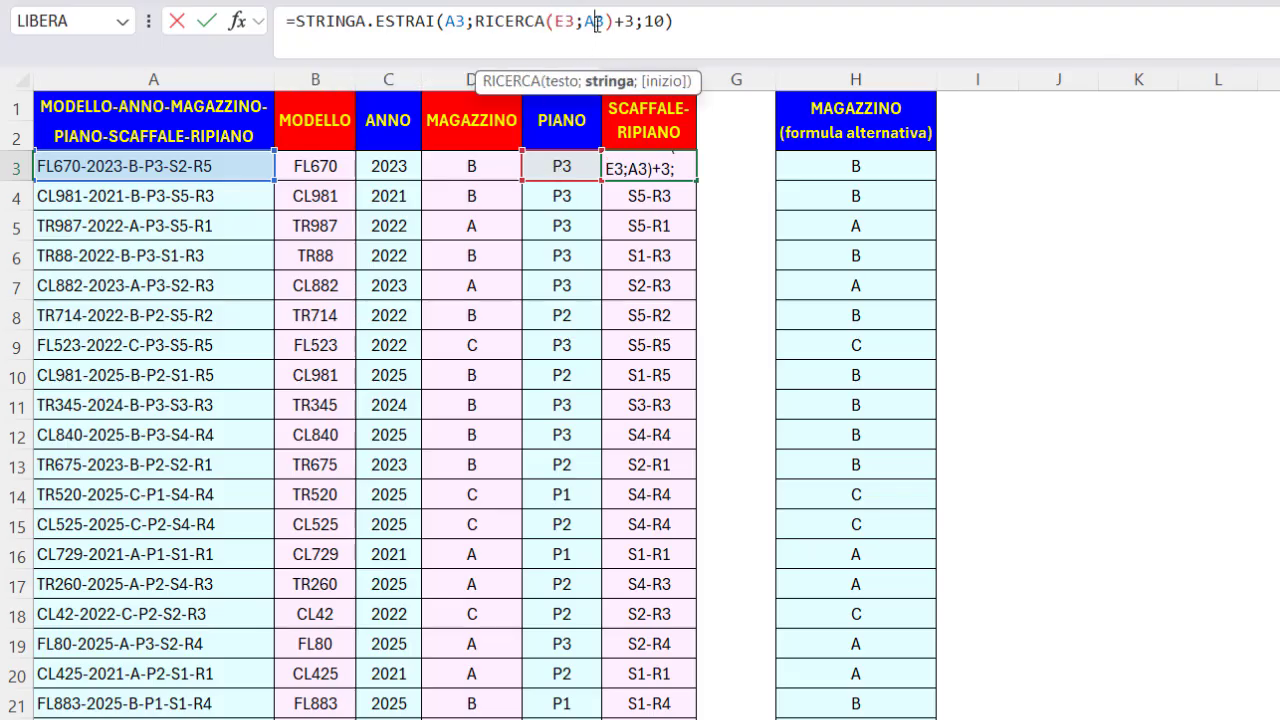
{"action": "double_click", "coordinate": [594, 21]}
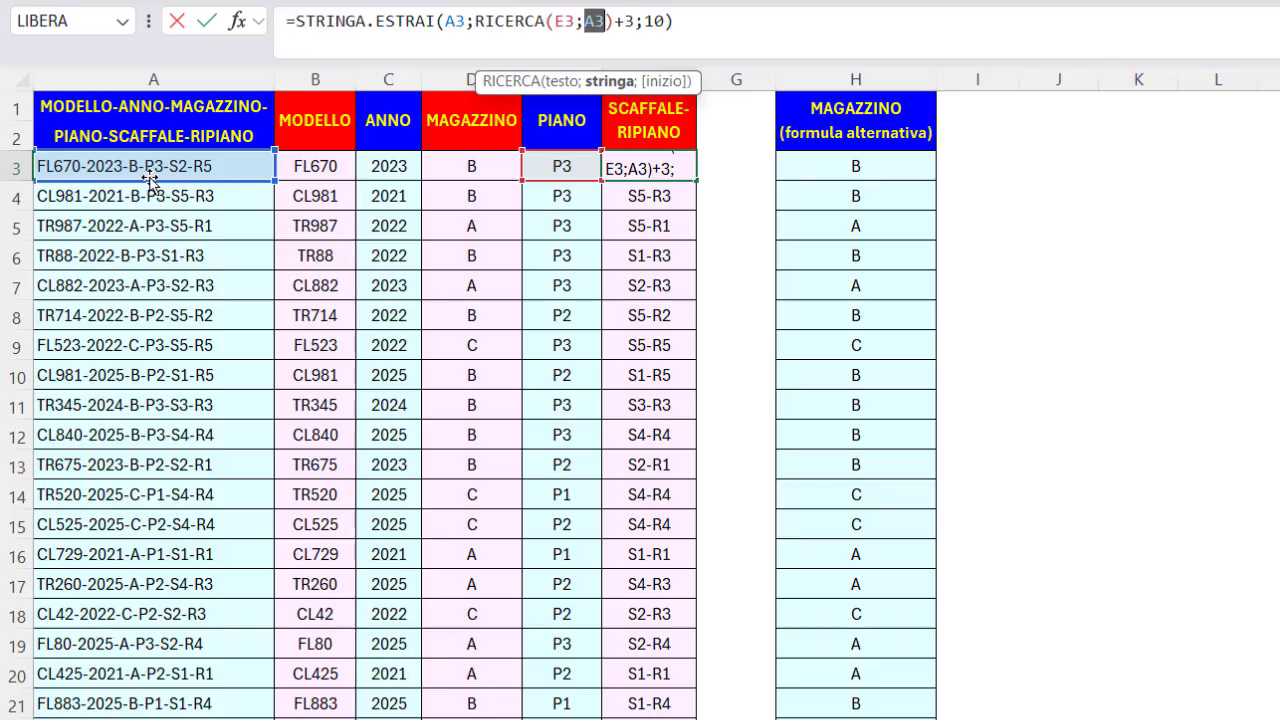
{"action": "left_click_drag", "start_coordinate": [612, 20], "coordinate": [634, 20]}
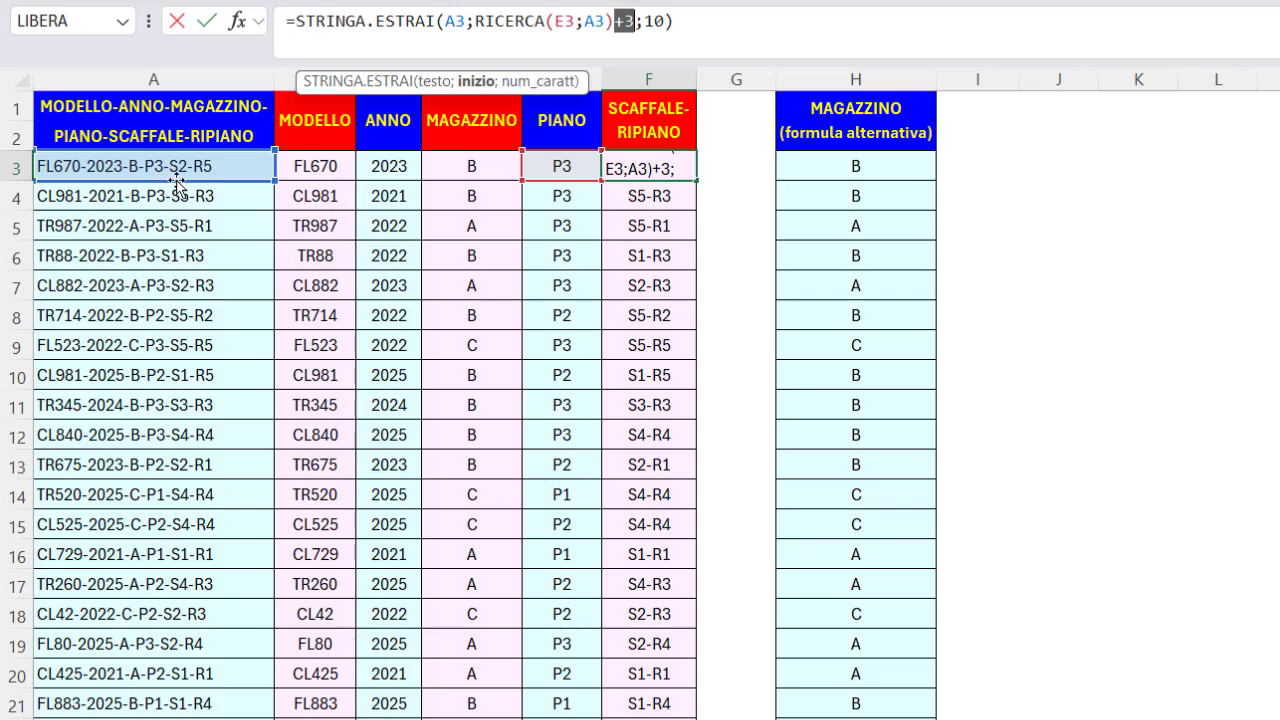
Review the text, start and ten-character length arguments of STRINGA.ESTRAI in F3, leave it as it is, and select the MODELLO header
{"action": "left_click", "coordinate": [452, 20]}
{"action": "left_click", "coordinate": [437, 84]}
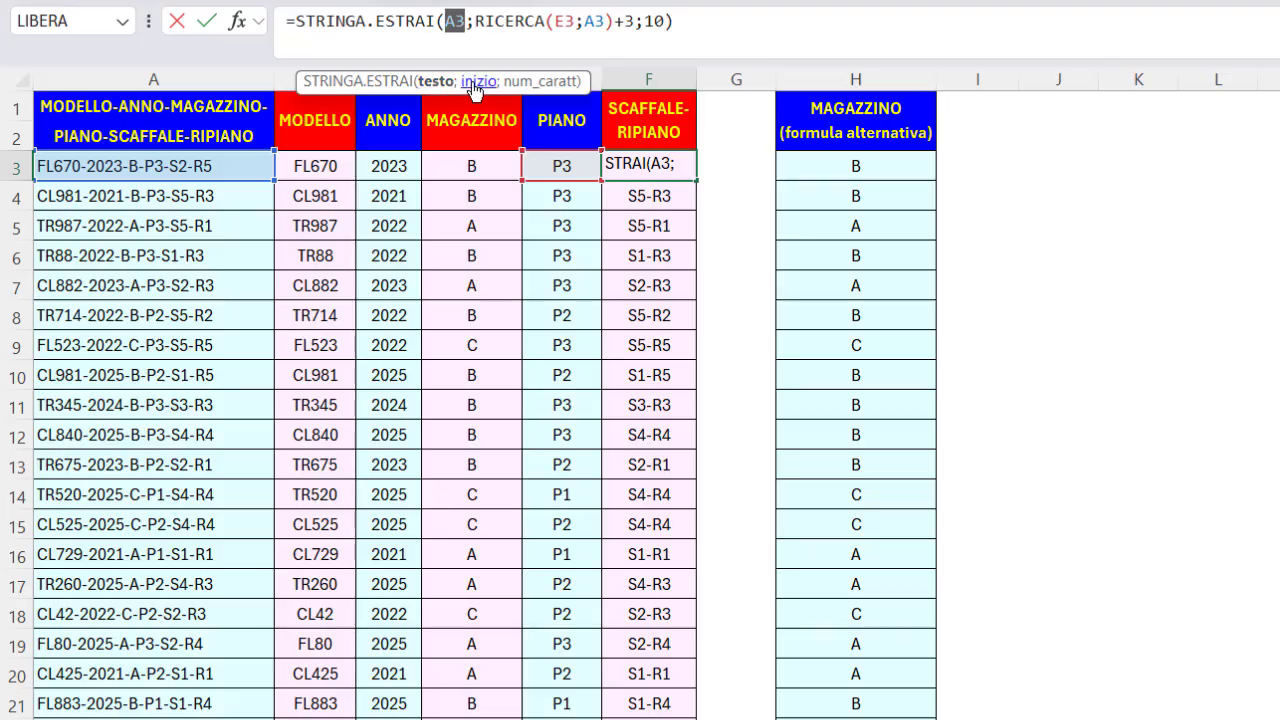
{"action": "left_click", "coordinate": [474, 84]}
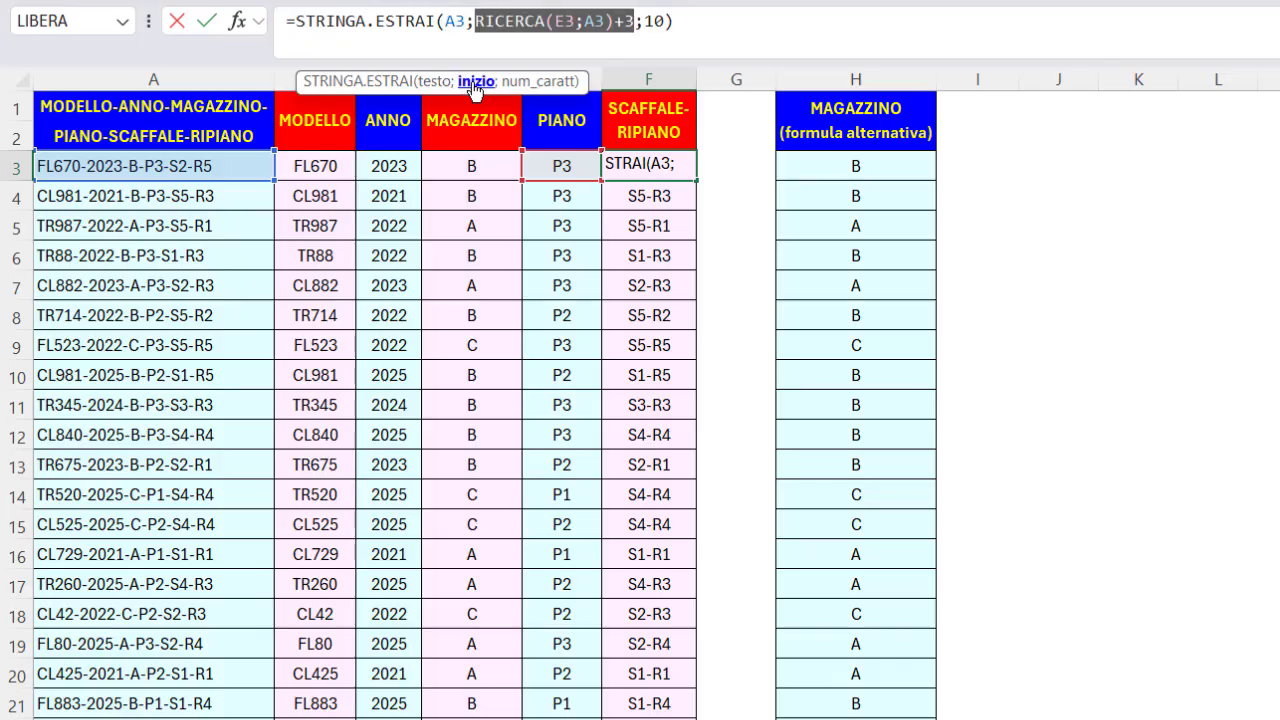
{"action": "left_click", "coordinate": [528, 84]}
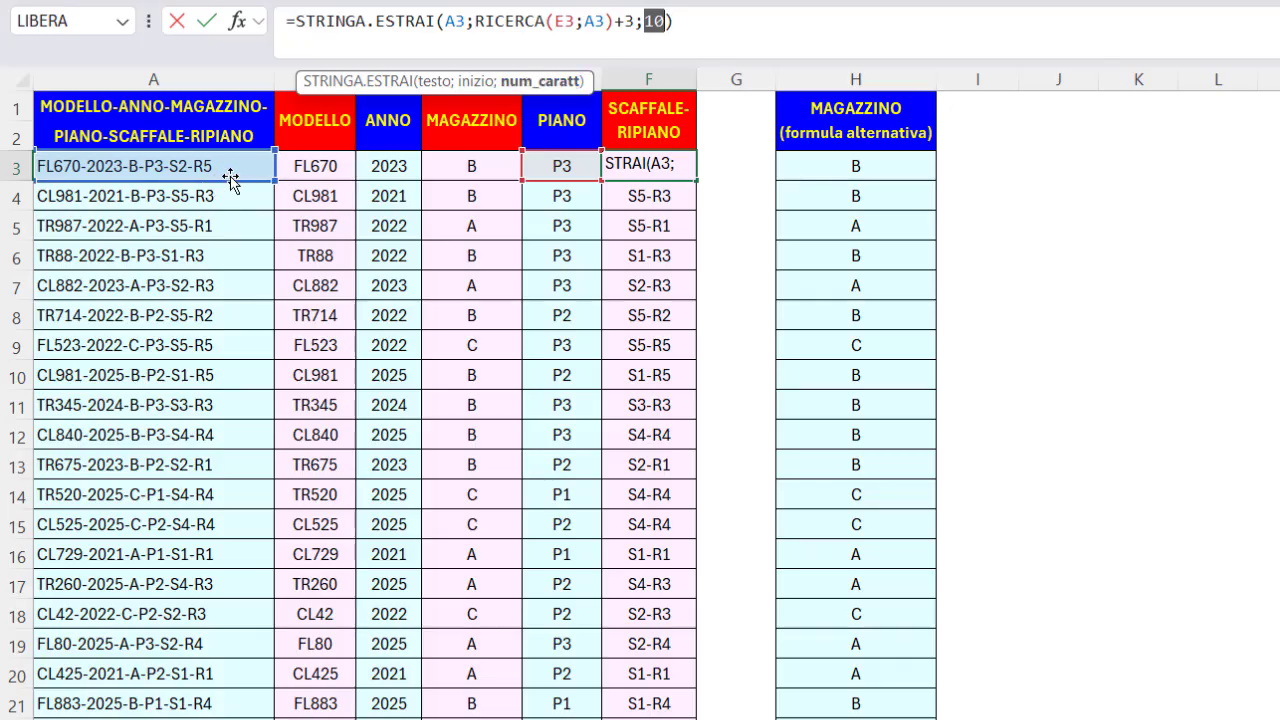
{"action": "key", "text": "ctrl+Return"}
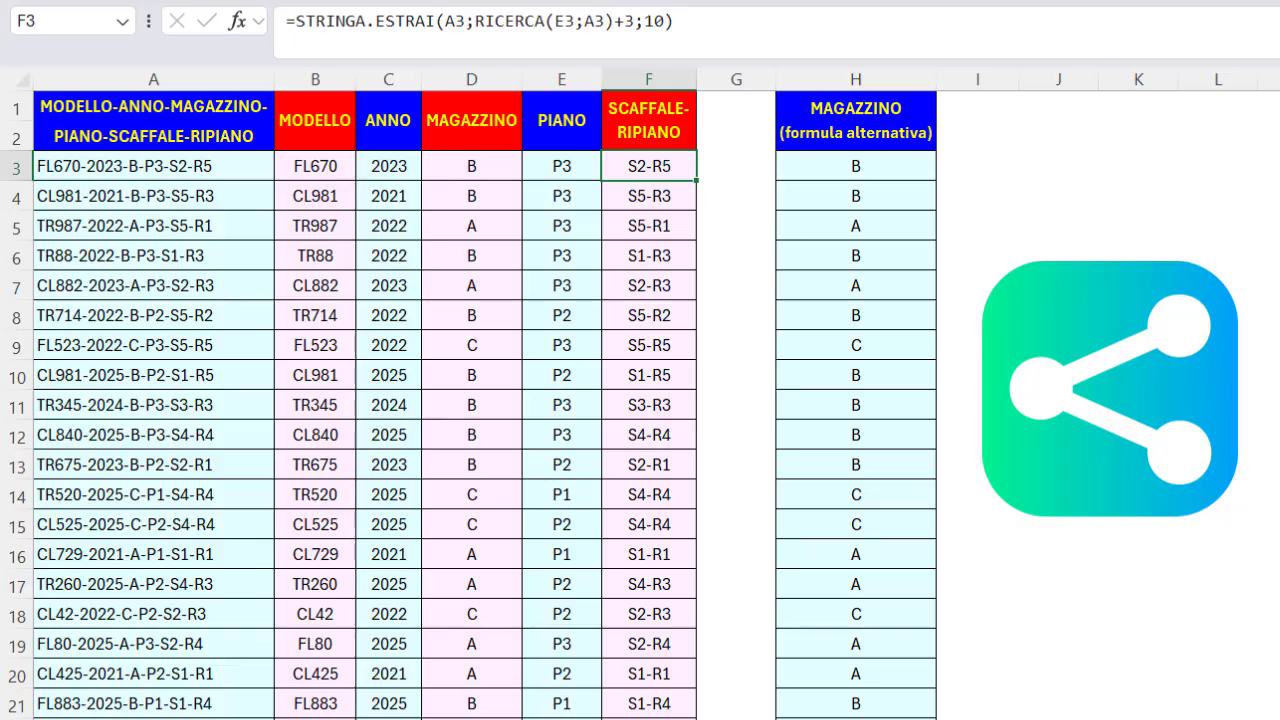
{"action": "left_click", "coordinate": [315, 120]}
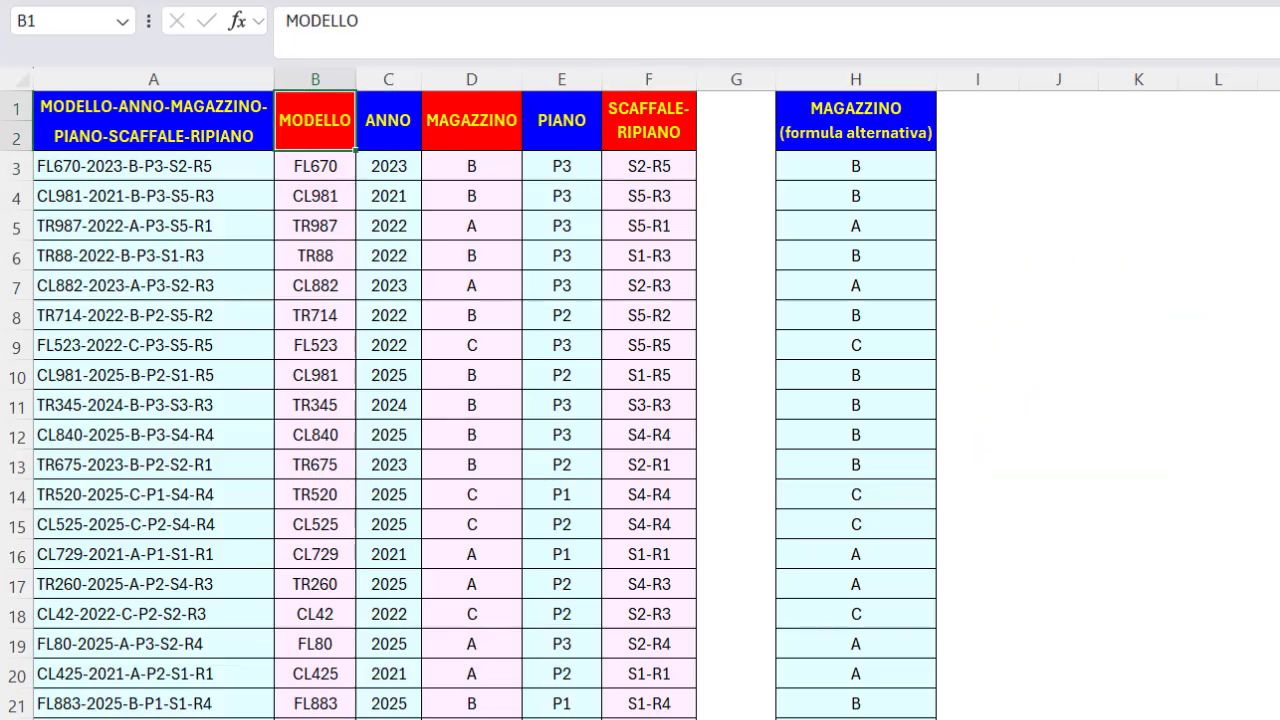